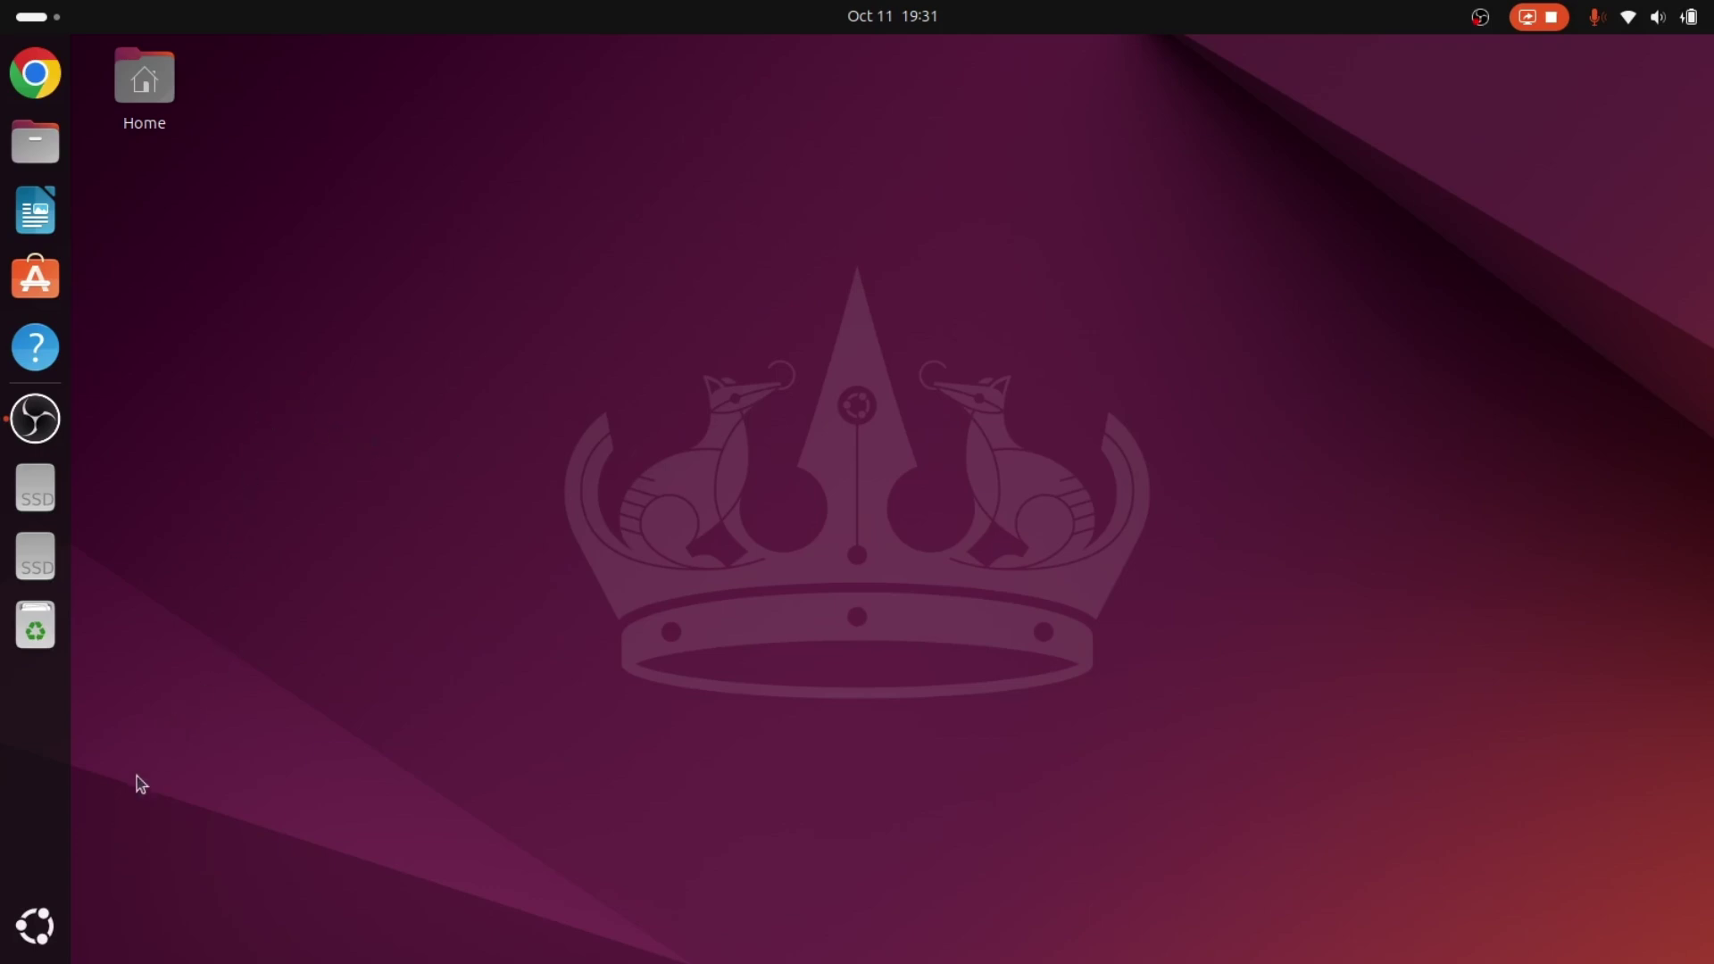
# Launch Terminal from the app search and run 'sudo apt update' to refresh package lists
pyautogui.click(40, 920)
pyautogui.write('term')
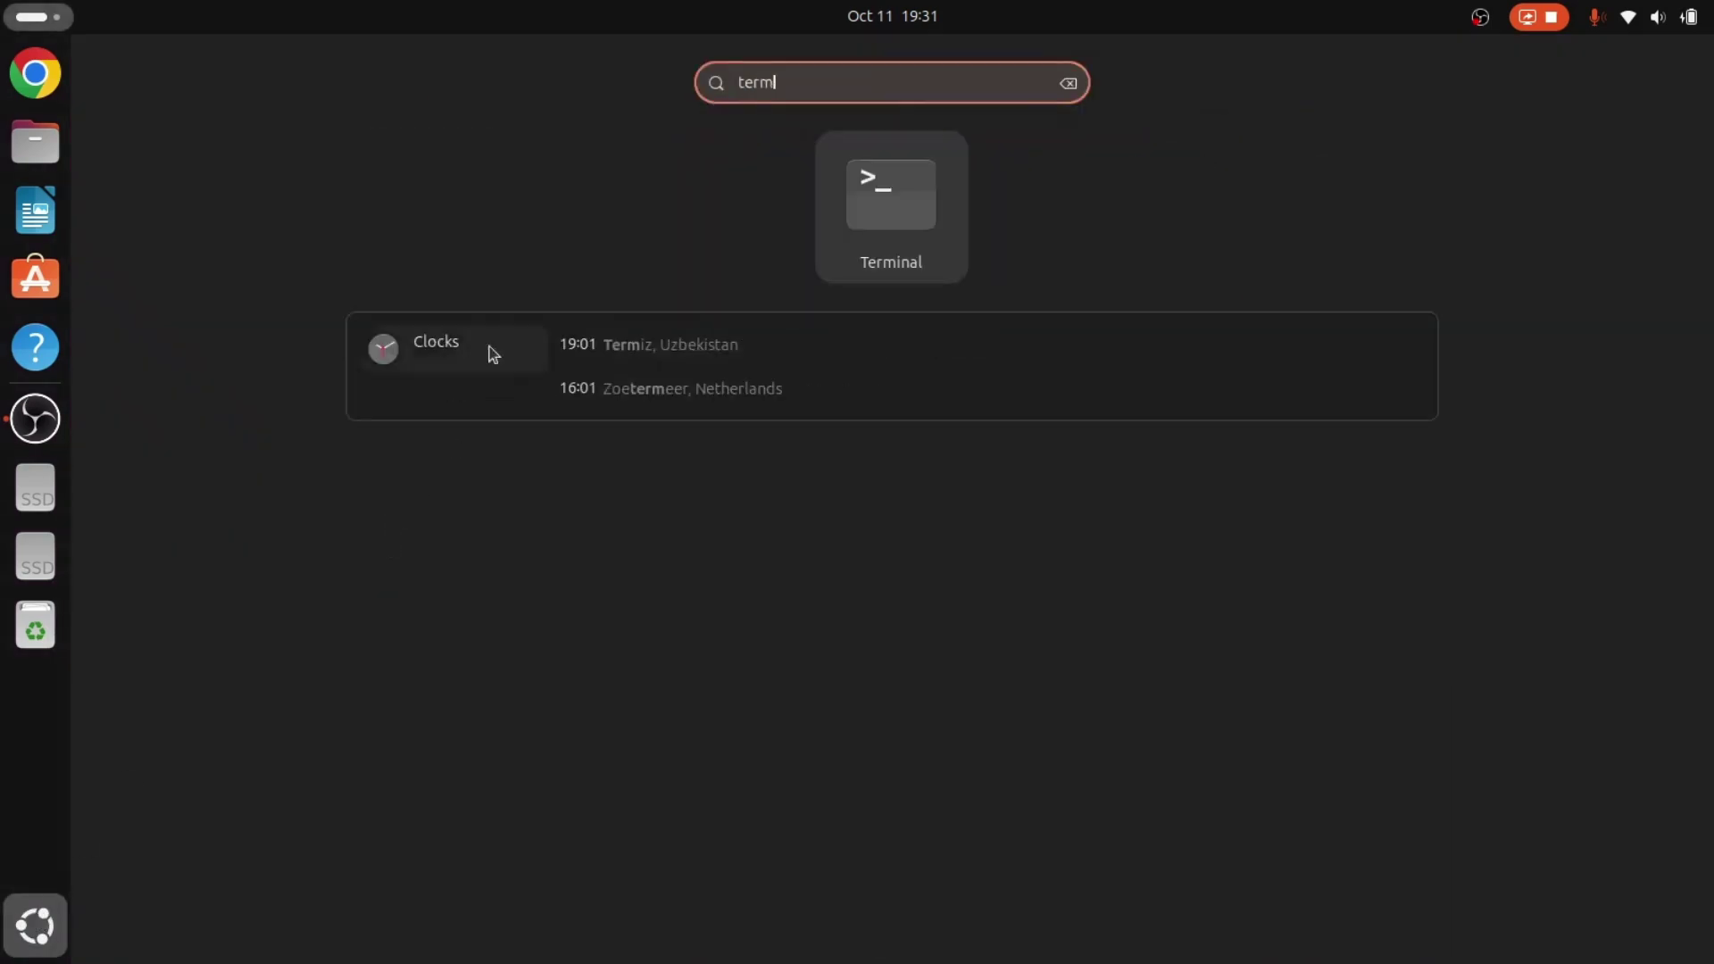
pyautogui.click(884, 216)
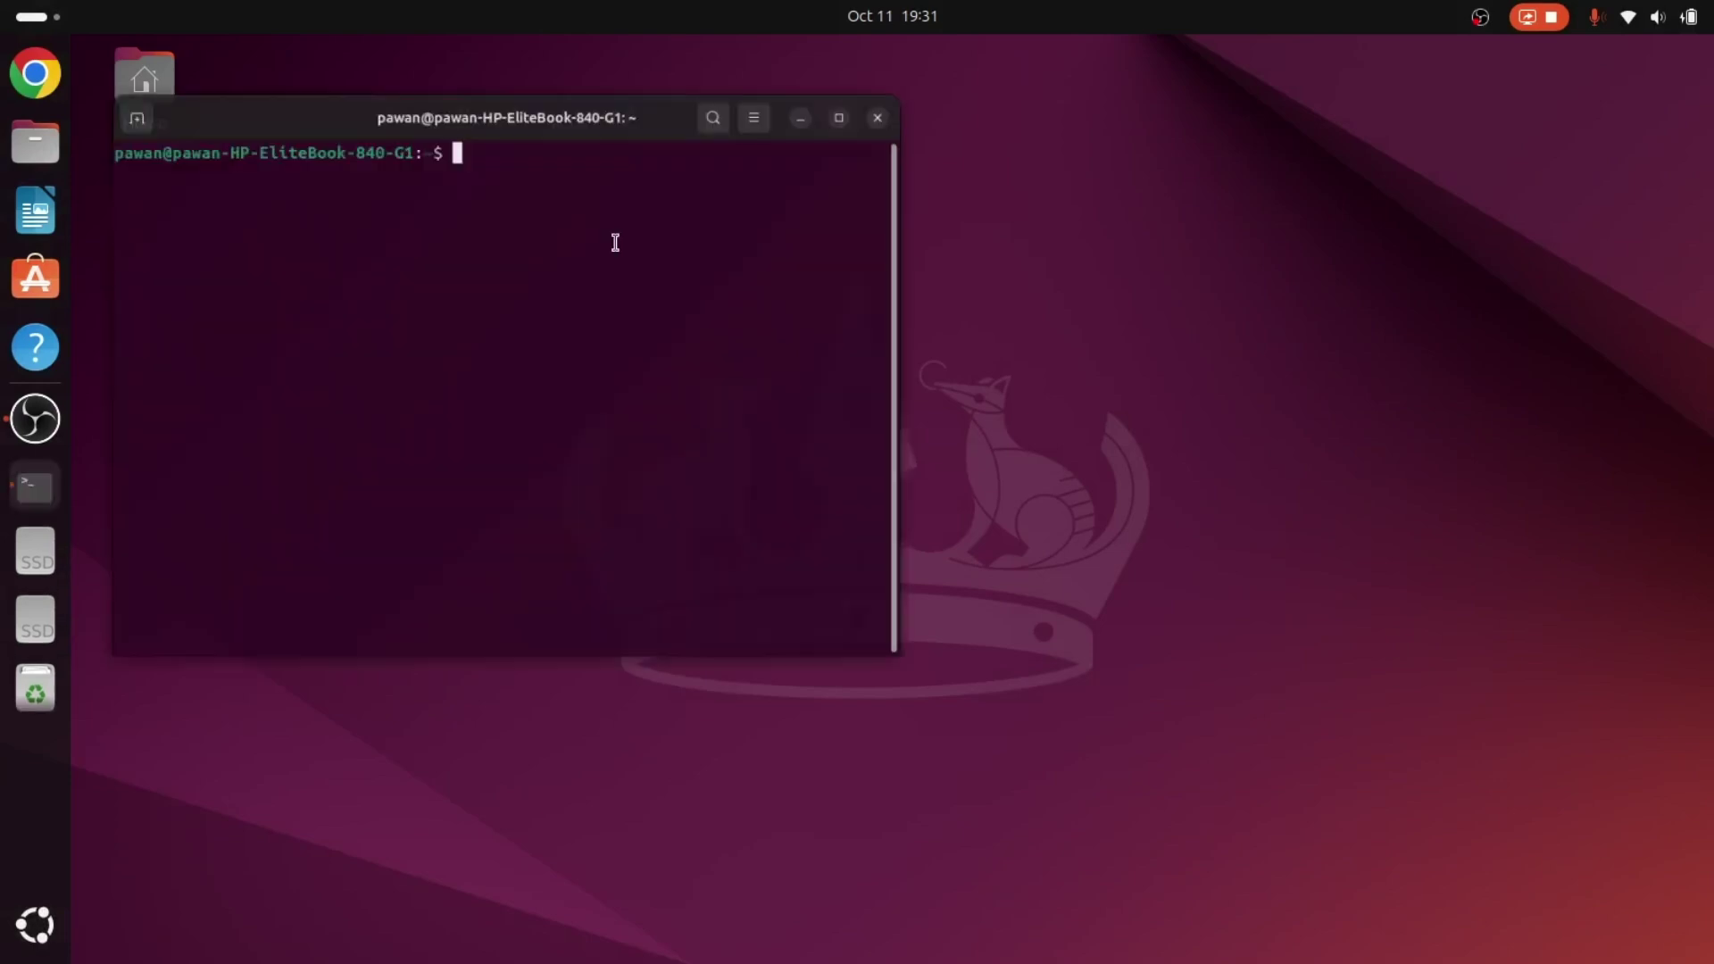
pyautogui.write('su')
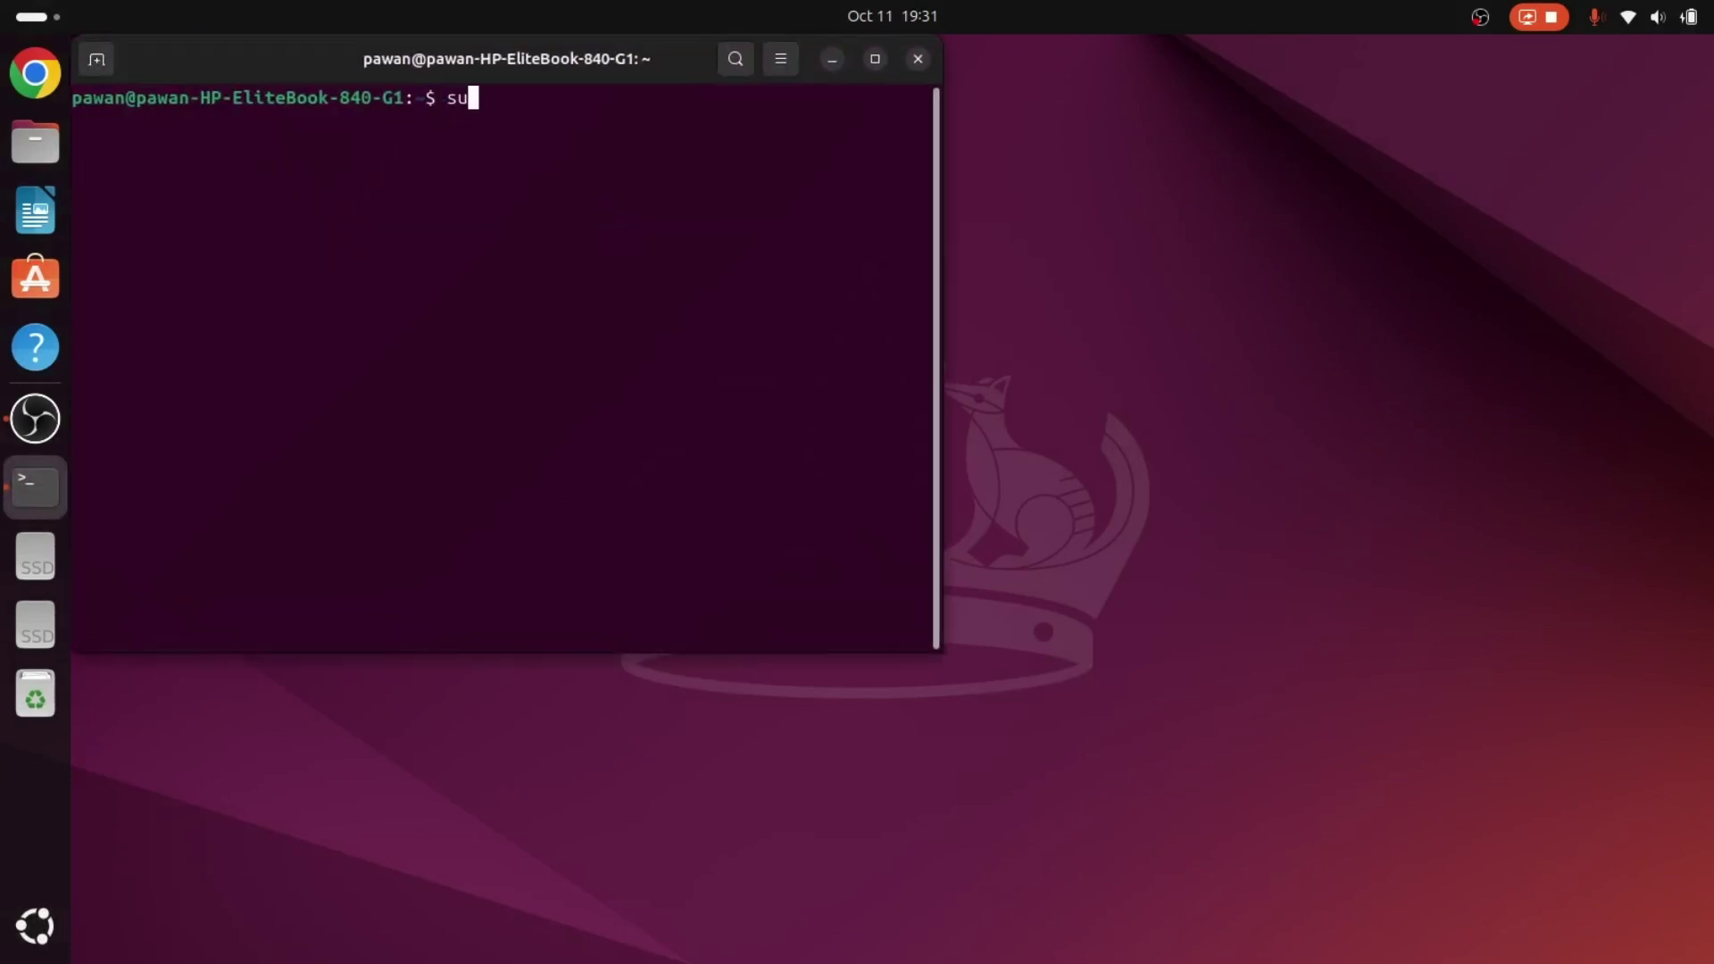
pyautogui.write('do apt update')
pyautogui.press('Return')
pyautogui.press('Return')
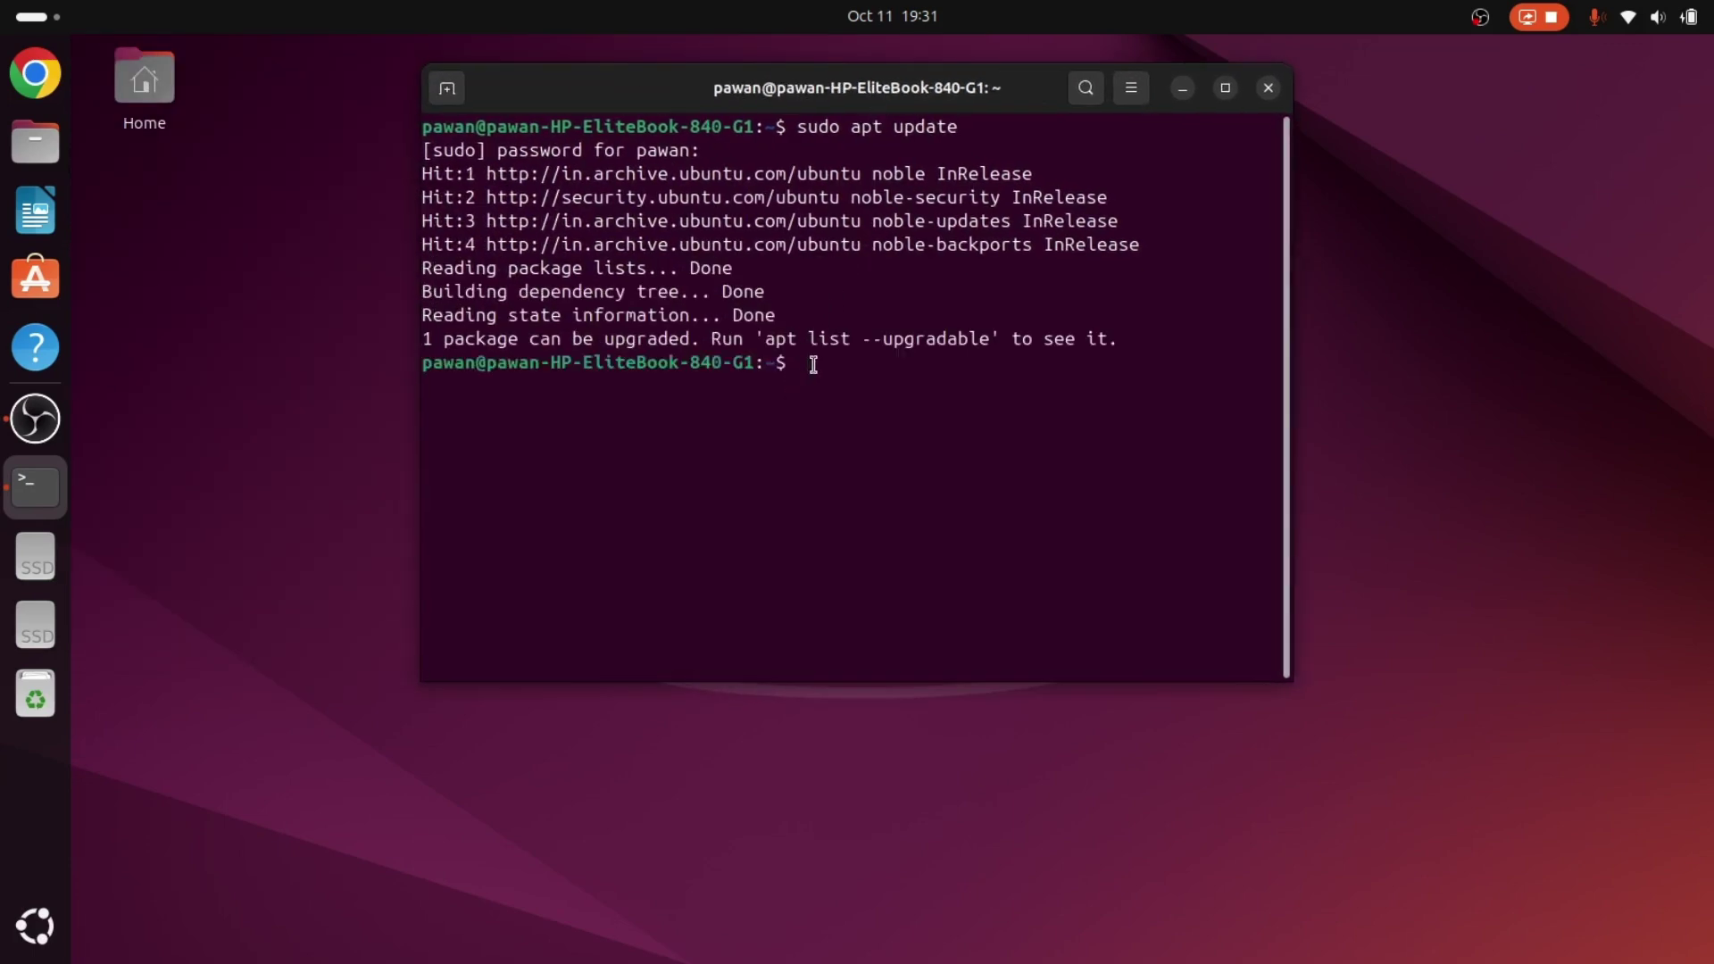
# Install SimpleScreenRecorder with 'sudo apt install simplescreenrecorder', confirm with Y, and maximize the terminal
pyautogui.write('sudo apt install simplescreenrecorder')
pyautogui.press('Return')
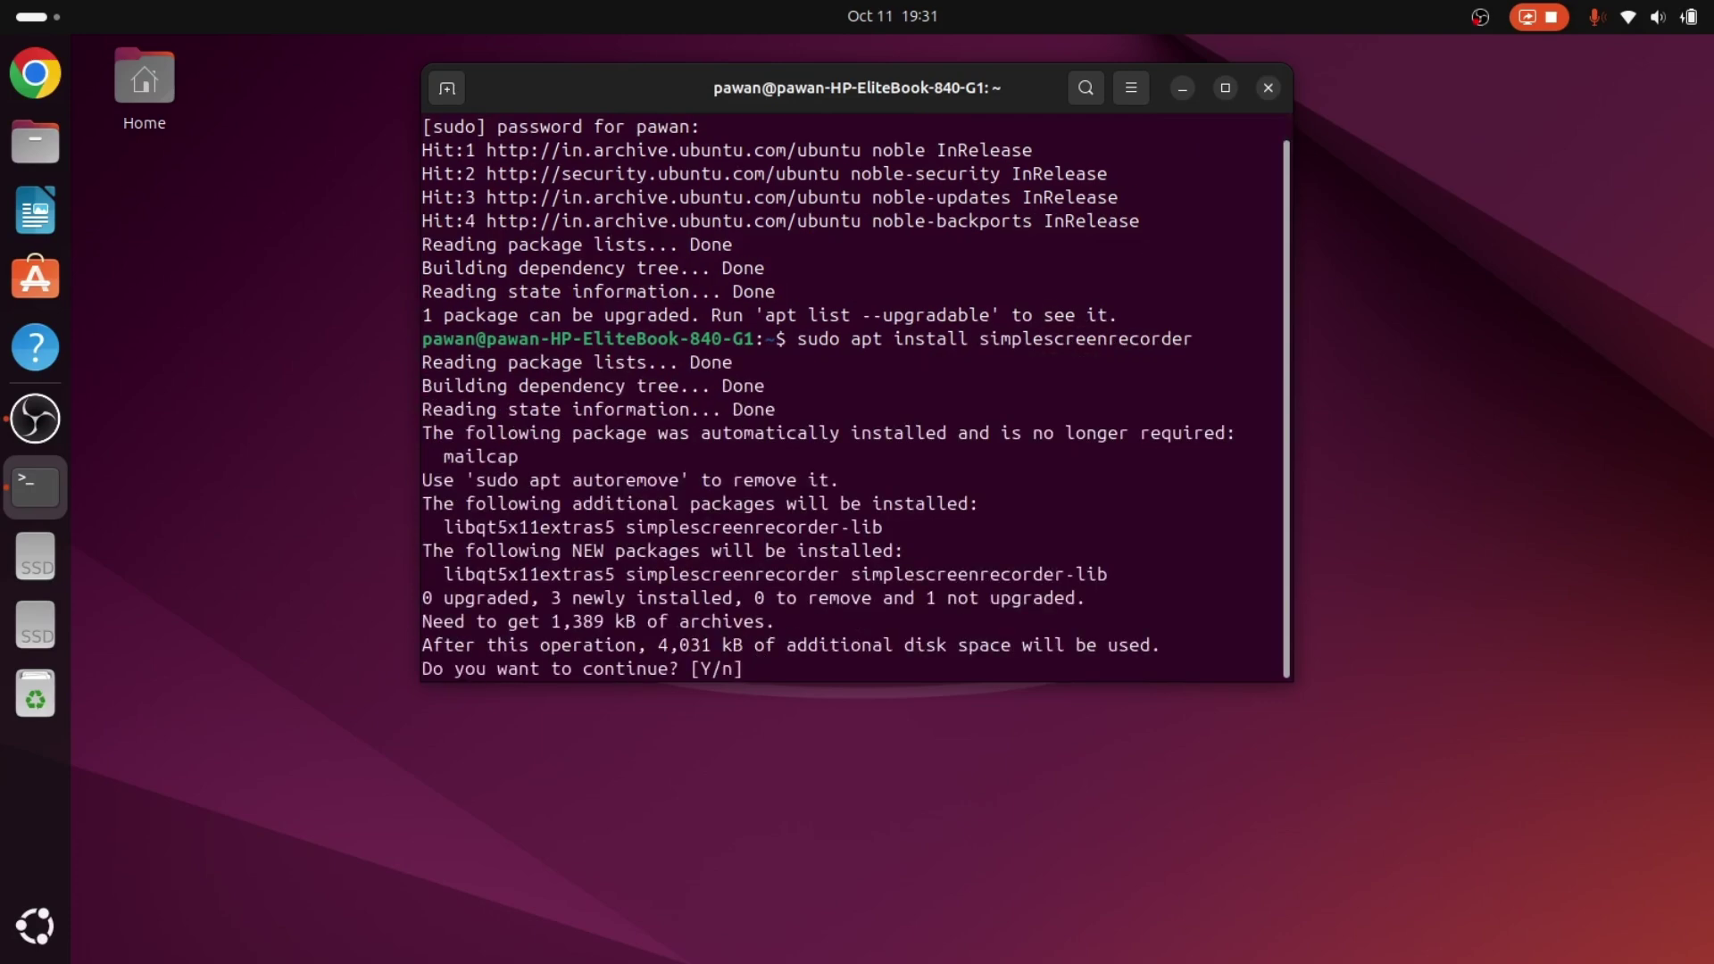
pyautogui.write('Y')
pyautogui.press('Return')
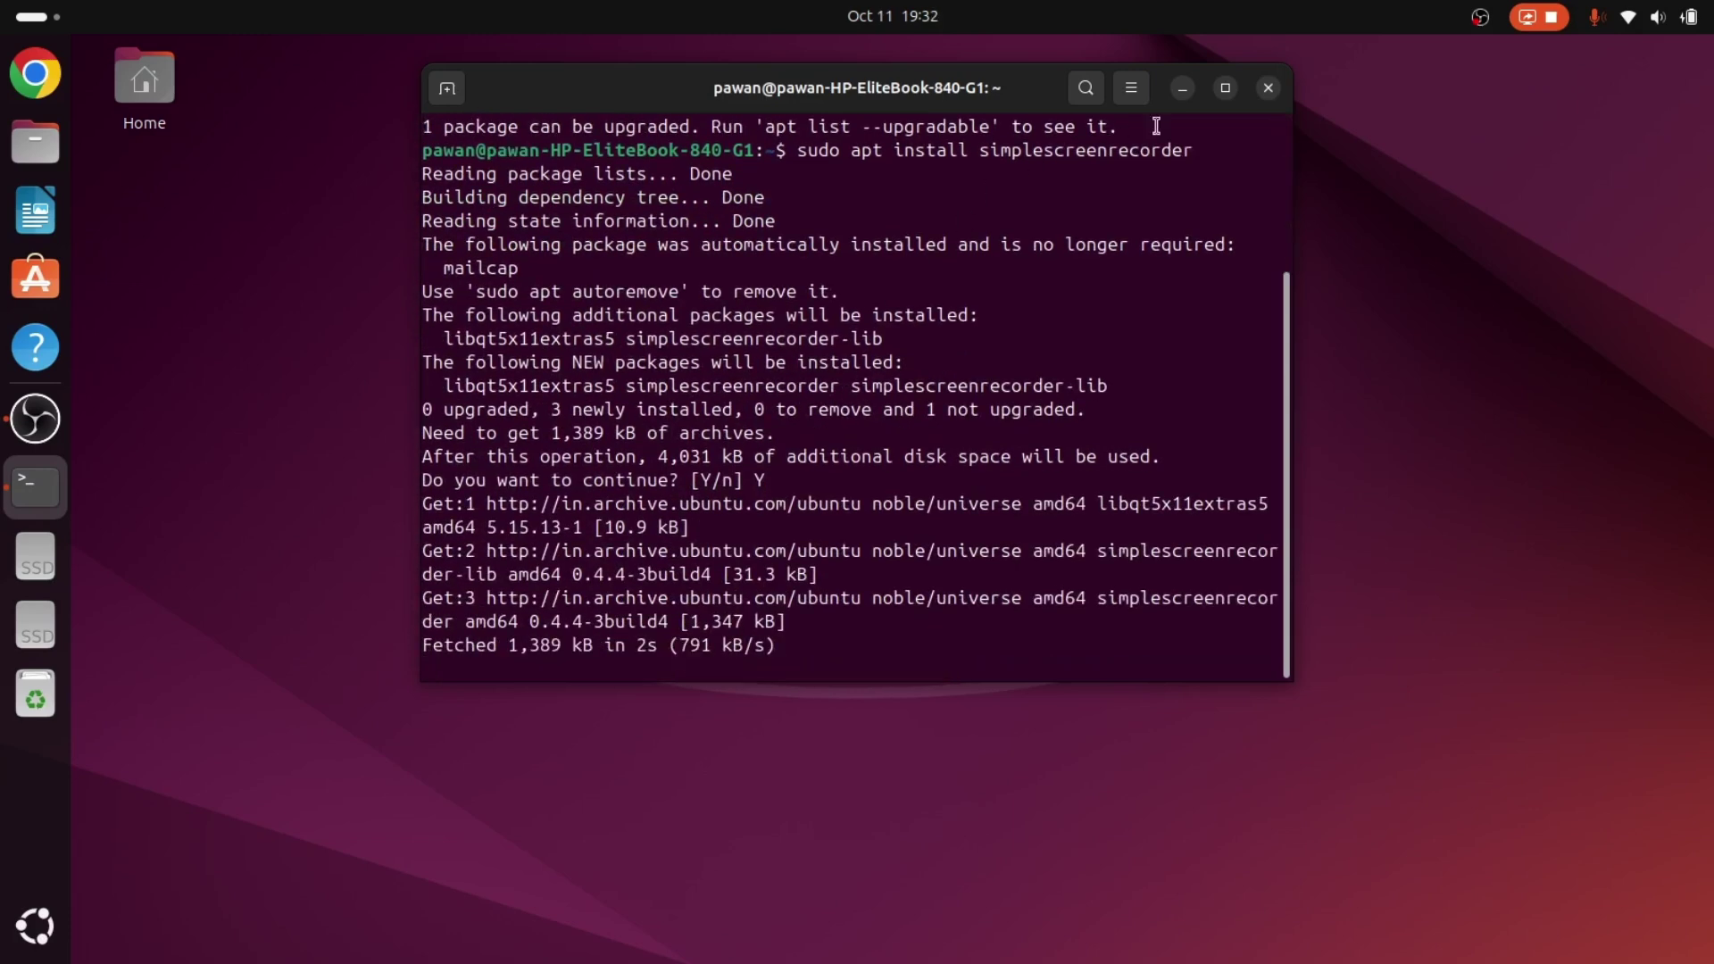
pyautogui.click(1225, 97)
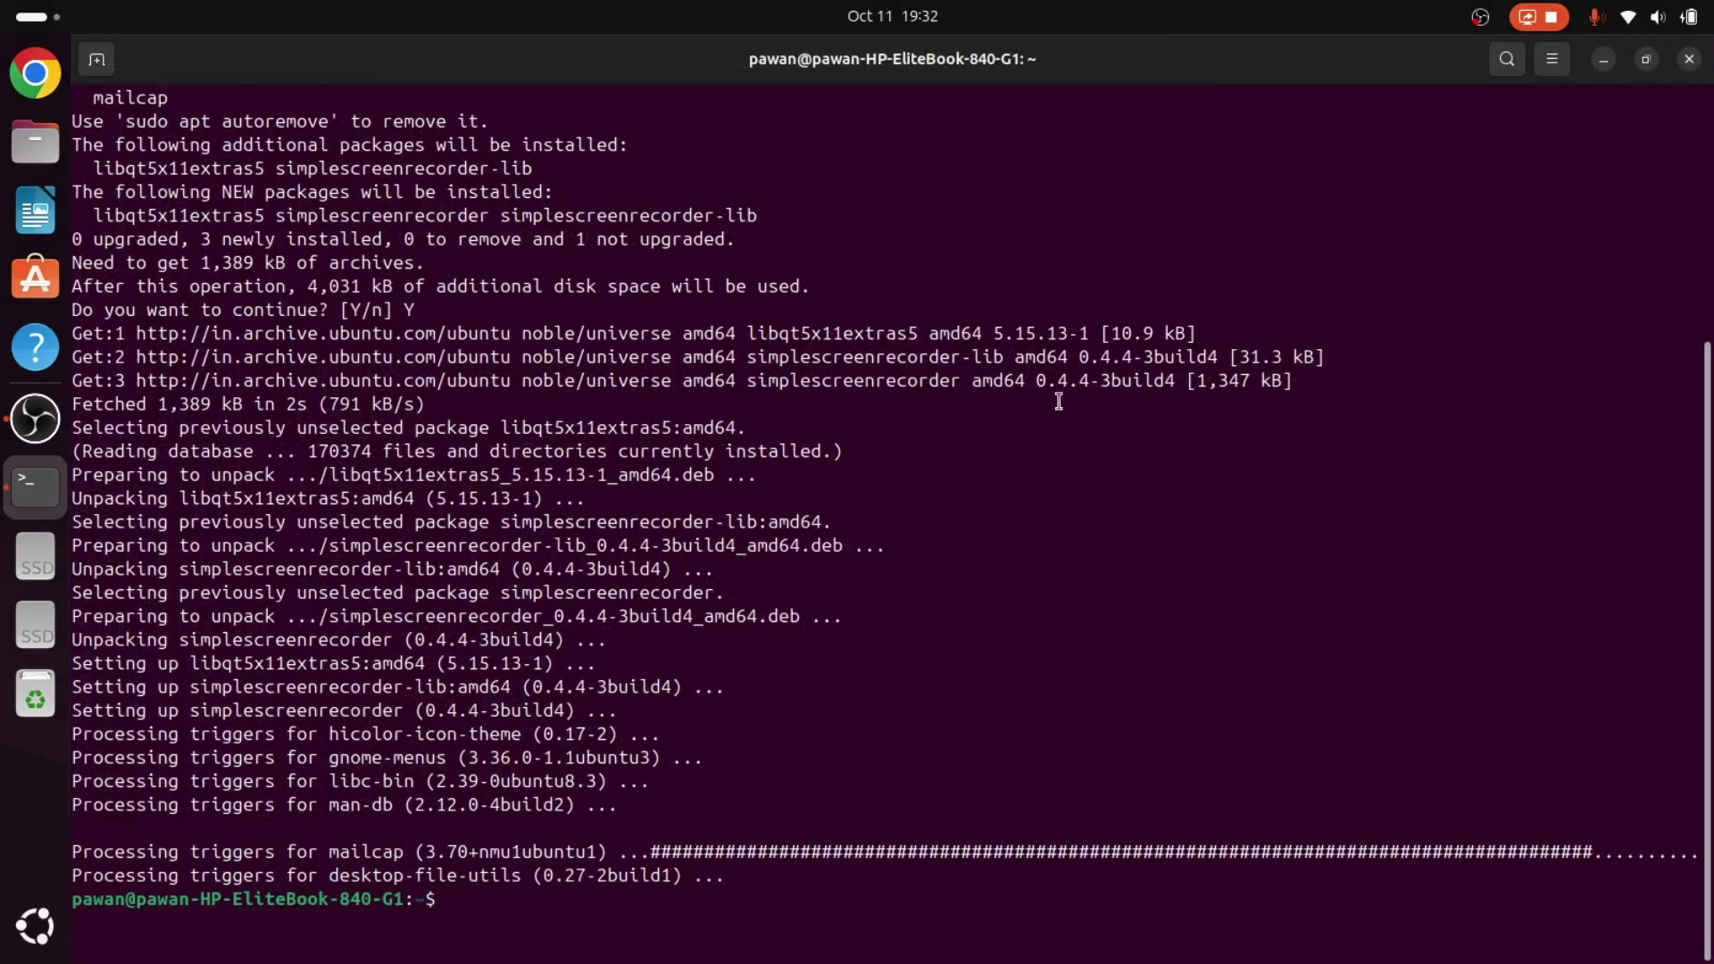
# Close the terminal and launch SimpleScreenRecorder by searching 'sil' in the app overview
pyautogui.click(1689, 59)
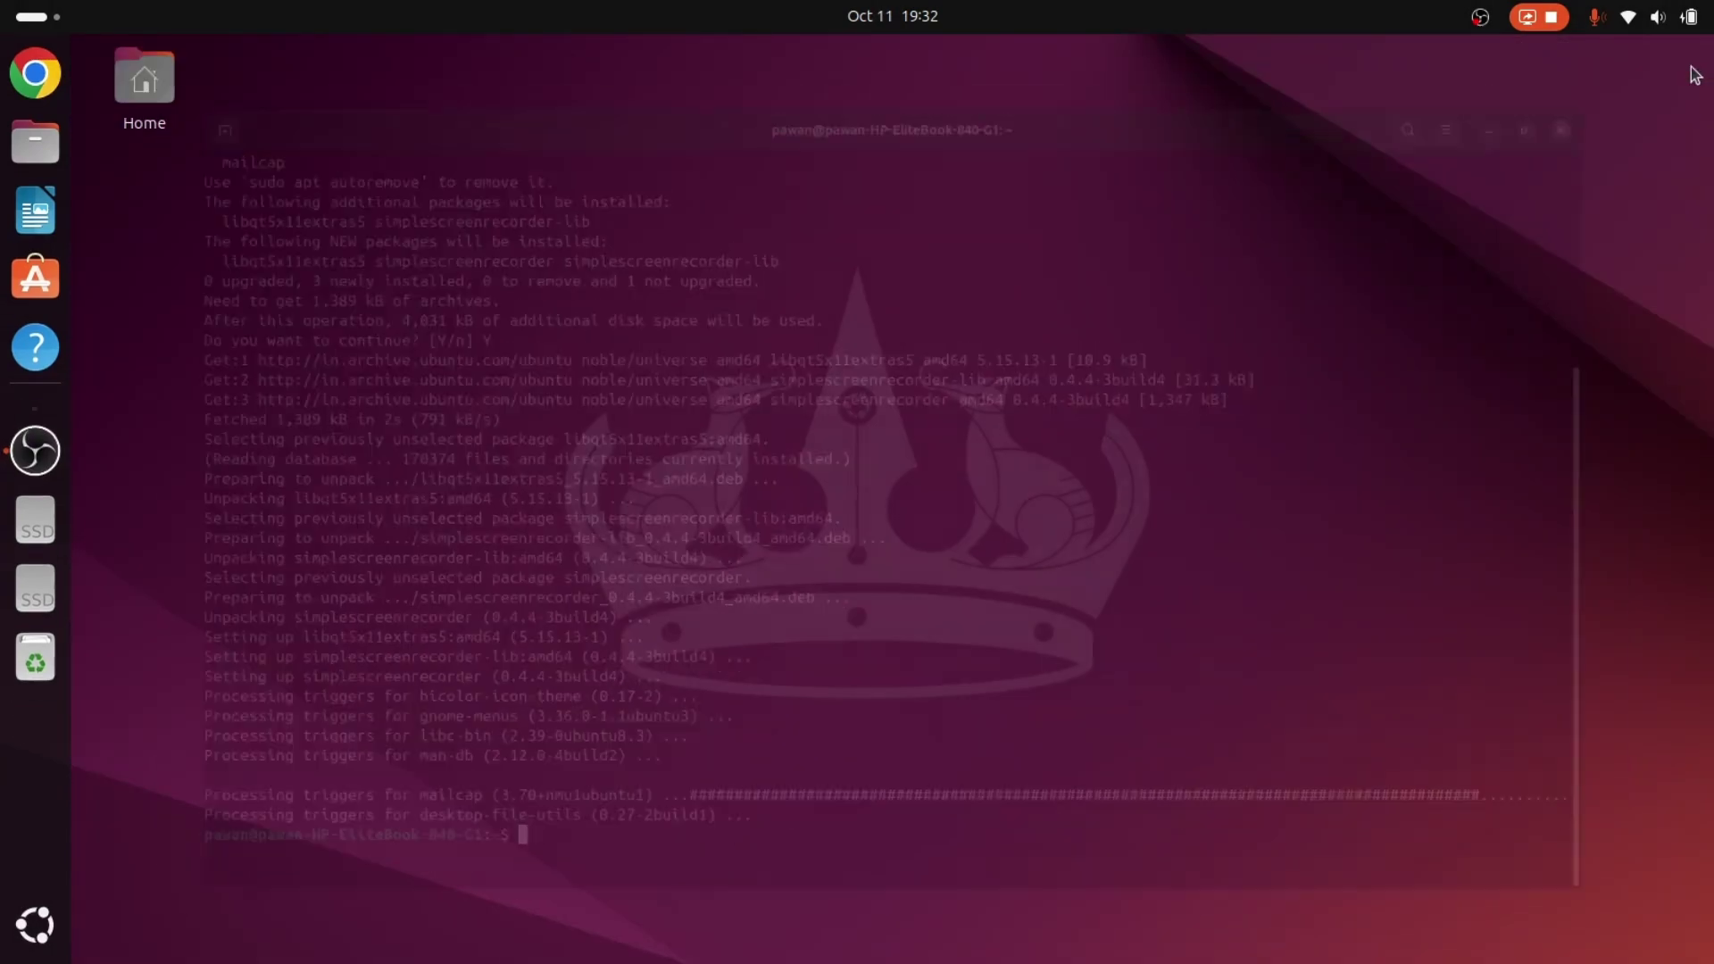
pyautogui.click(35, 926)
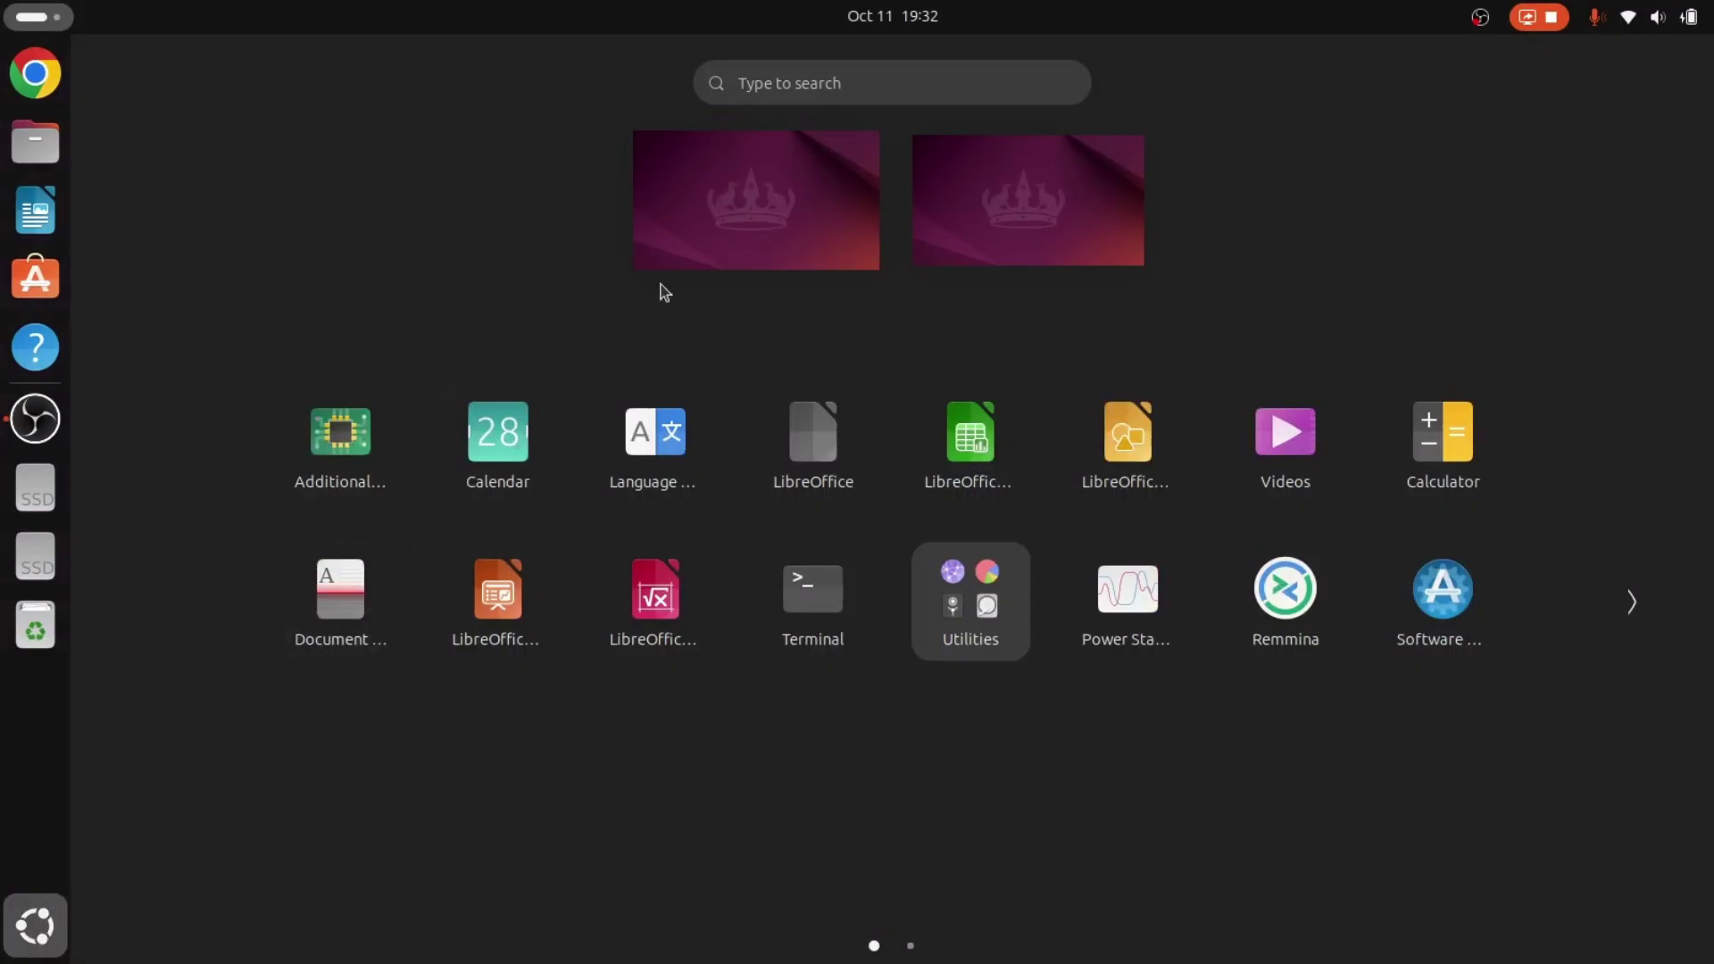
pyautogui.click(805, 80)
pyautogui.write('sil')
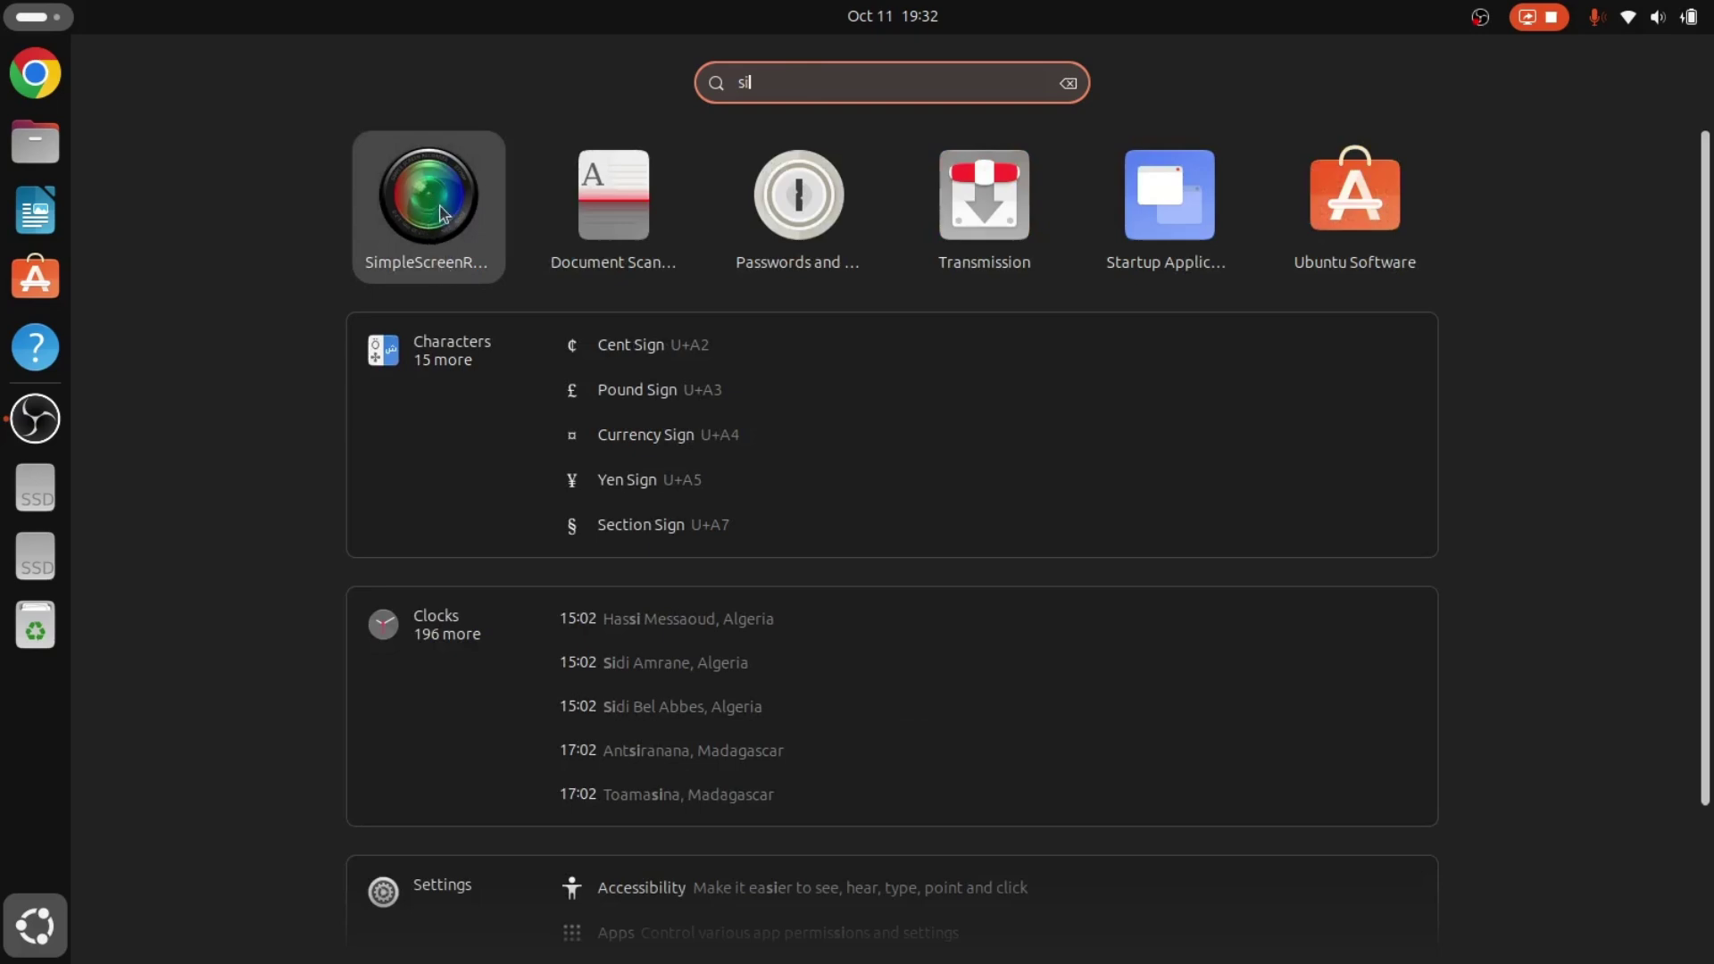
pyautogui.click(440, 214)
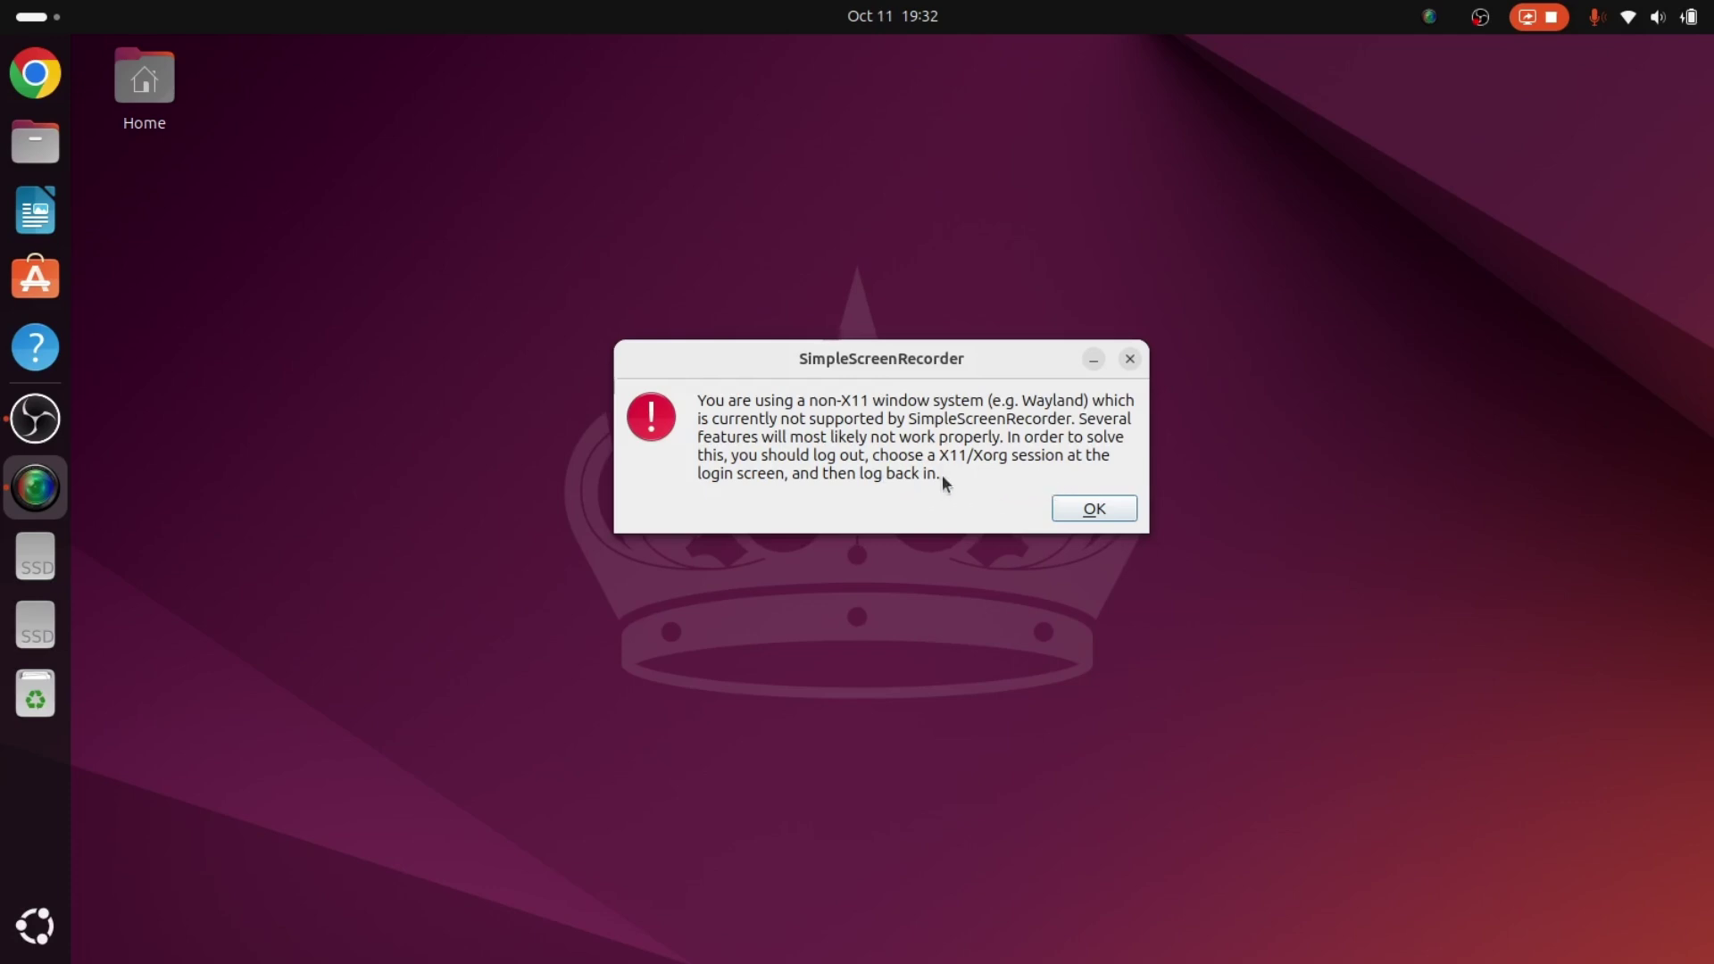
# Dismiss the Wayland warning, close SimpleScreenRecorder, and log out via the system power menu
pyautogui.click(1095, 509)
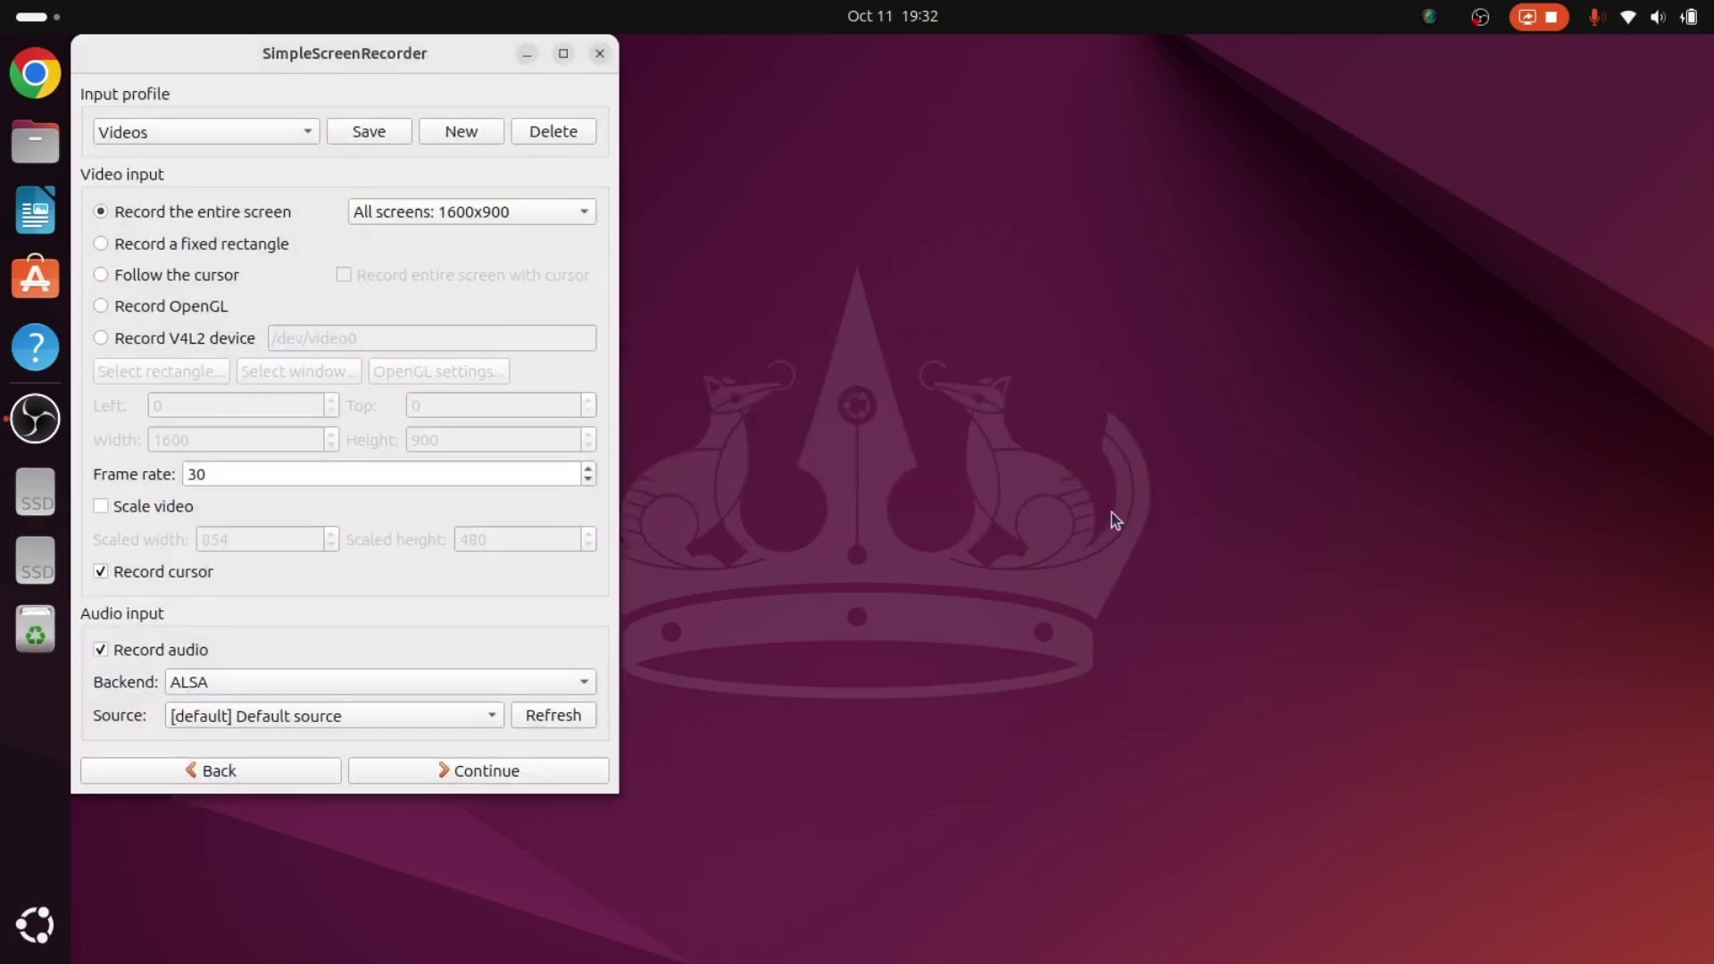
pyautogui.click(600, 56)
pyautogui.click(1687, 18)
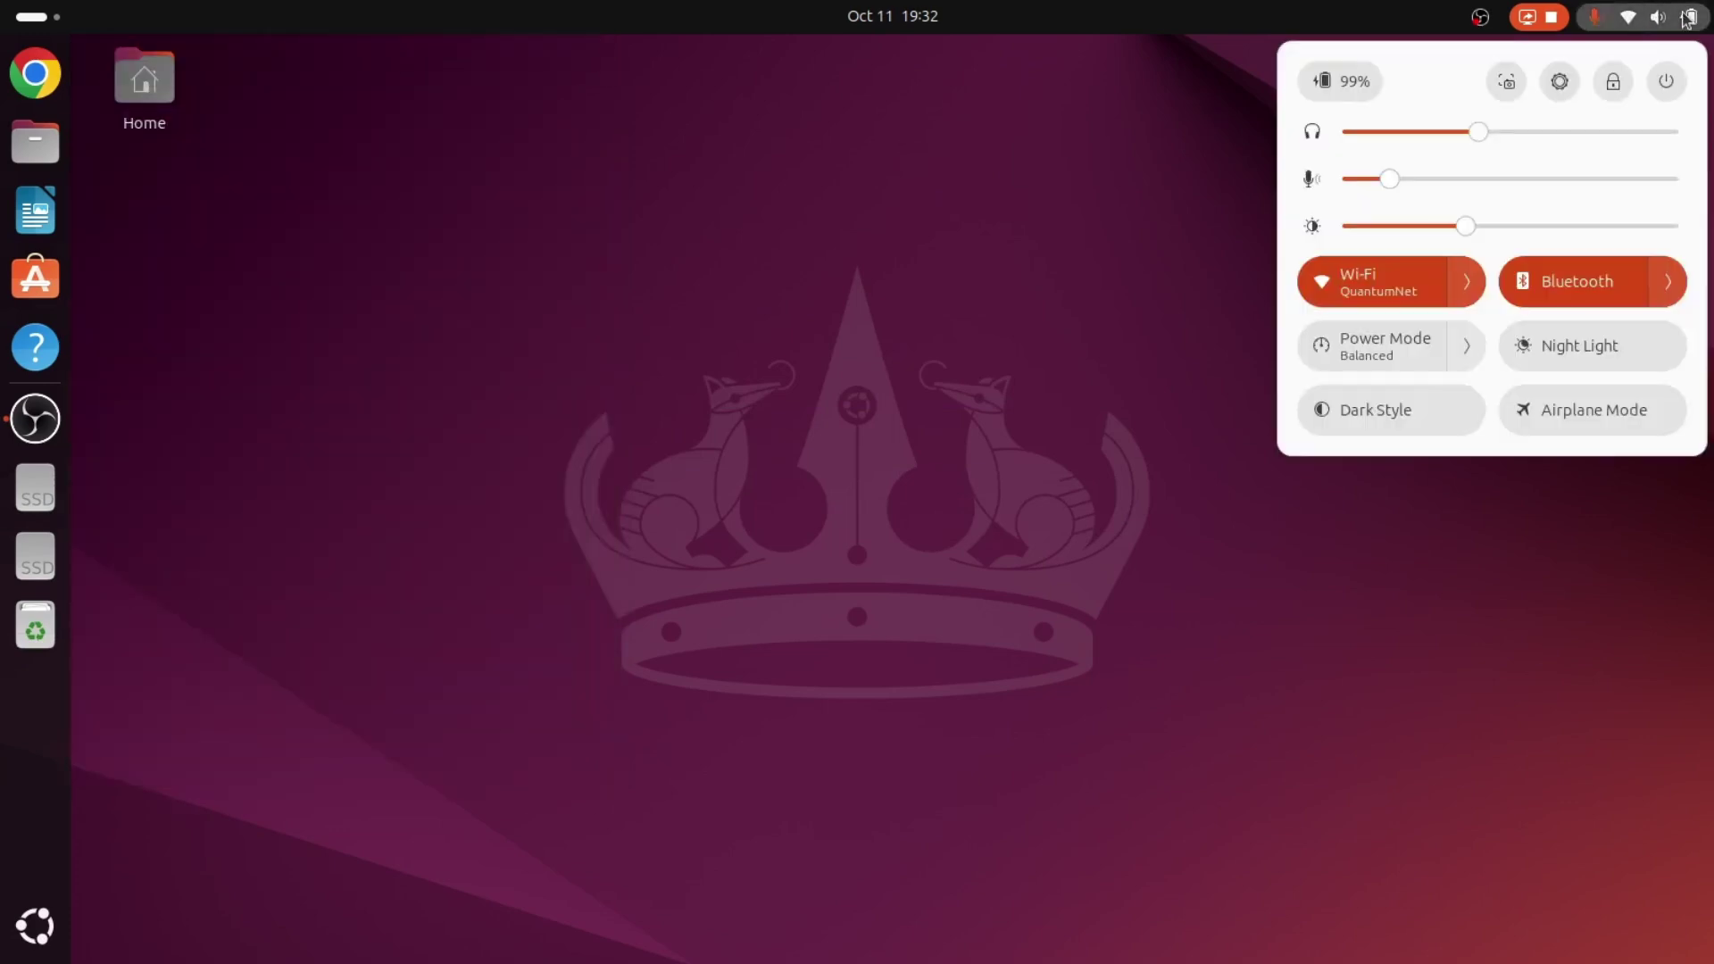
pyautogui.click(1668, 82)
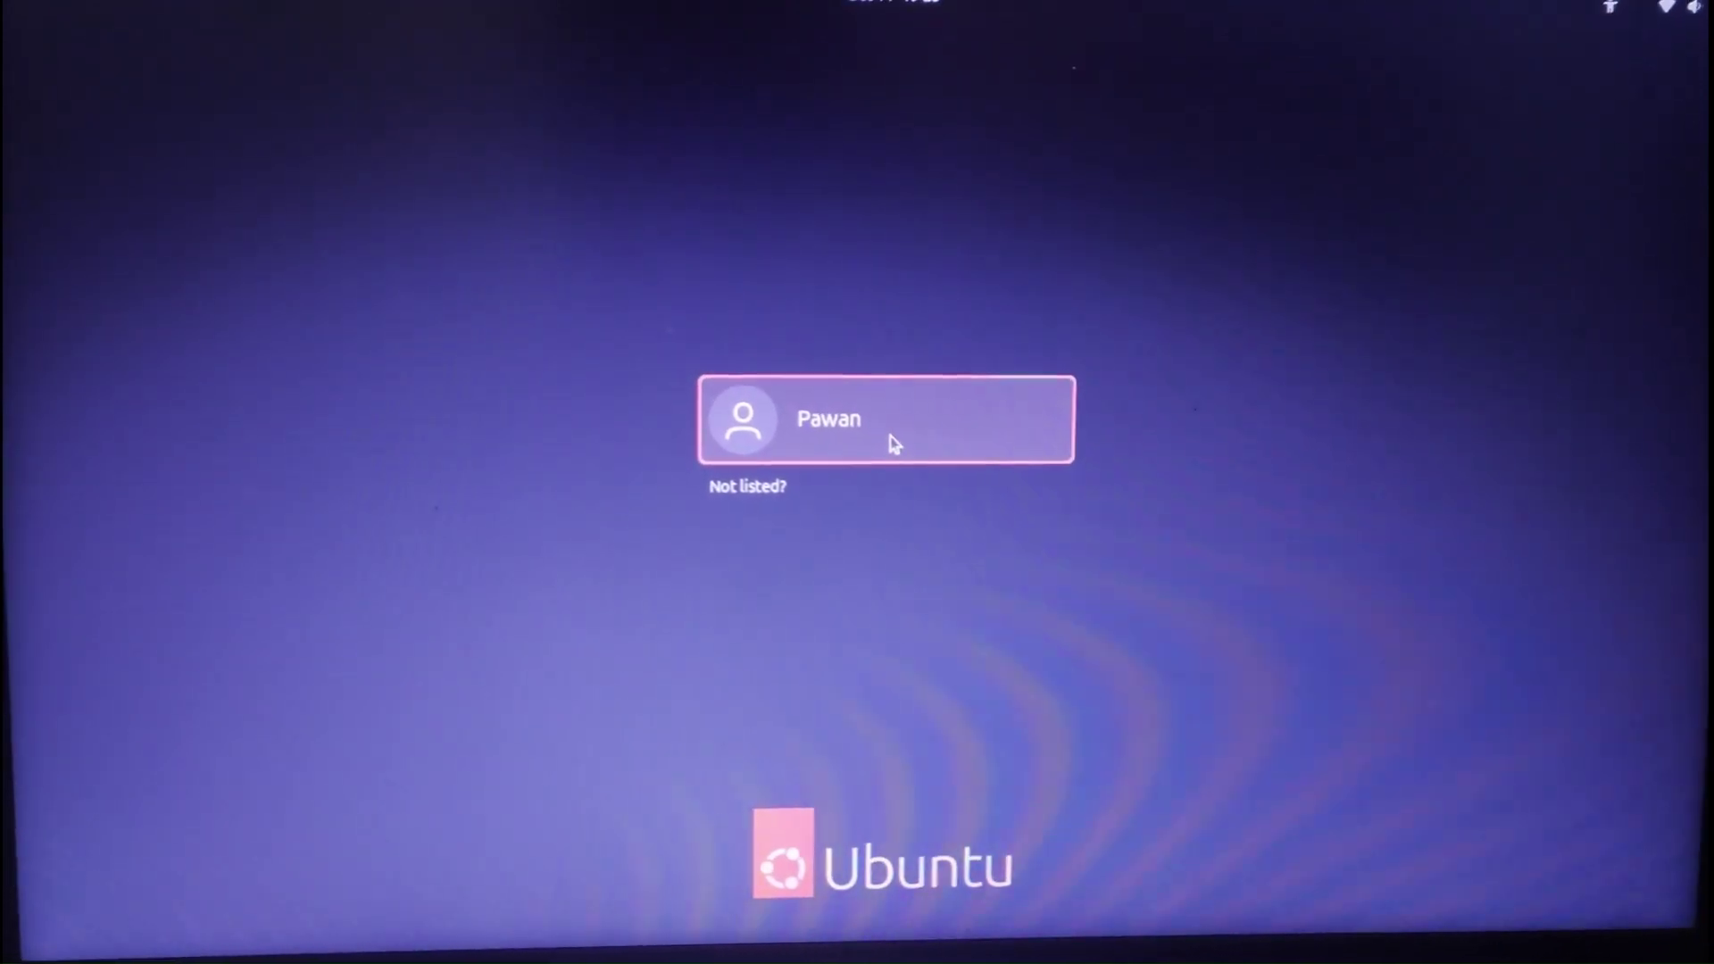
# Select the user account, pick the Ubuntu on Xorg session, and sign in with the password
pyautogui.click(894, 442)
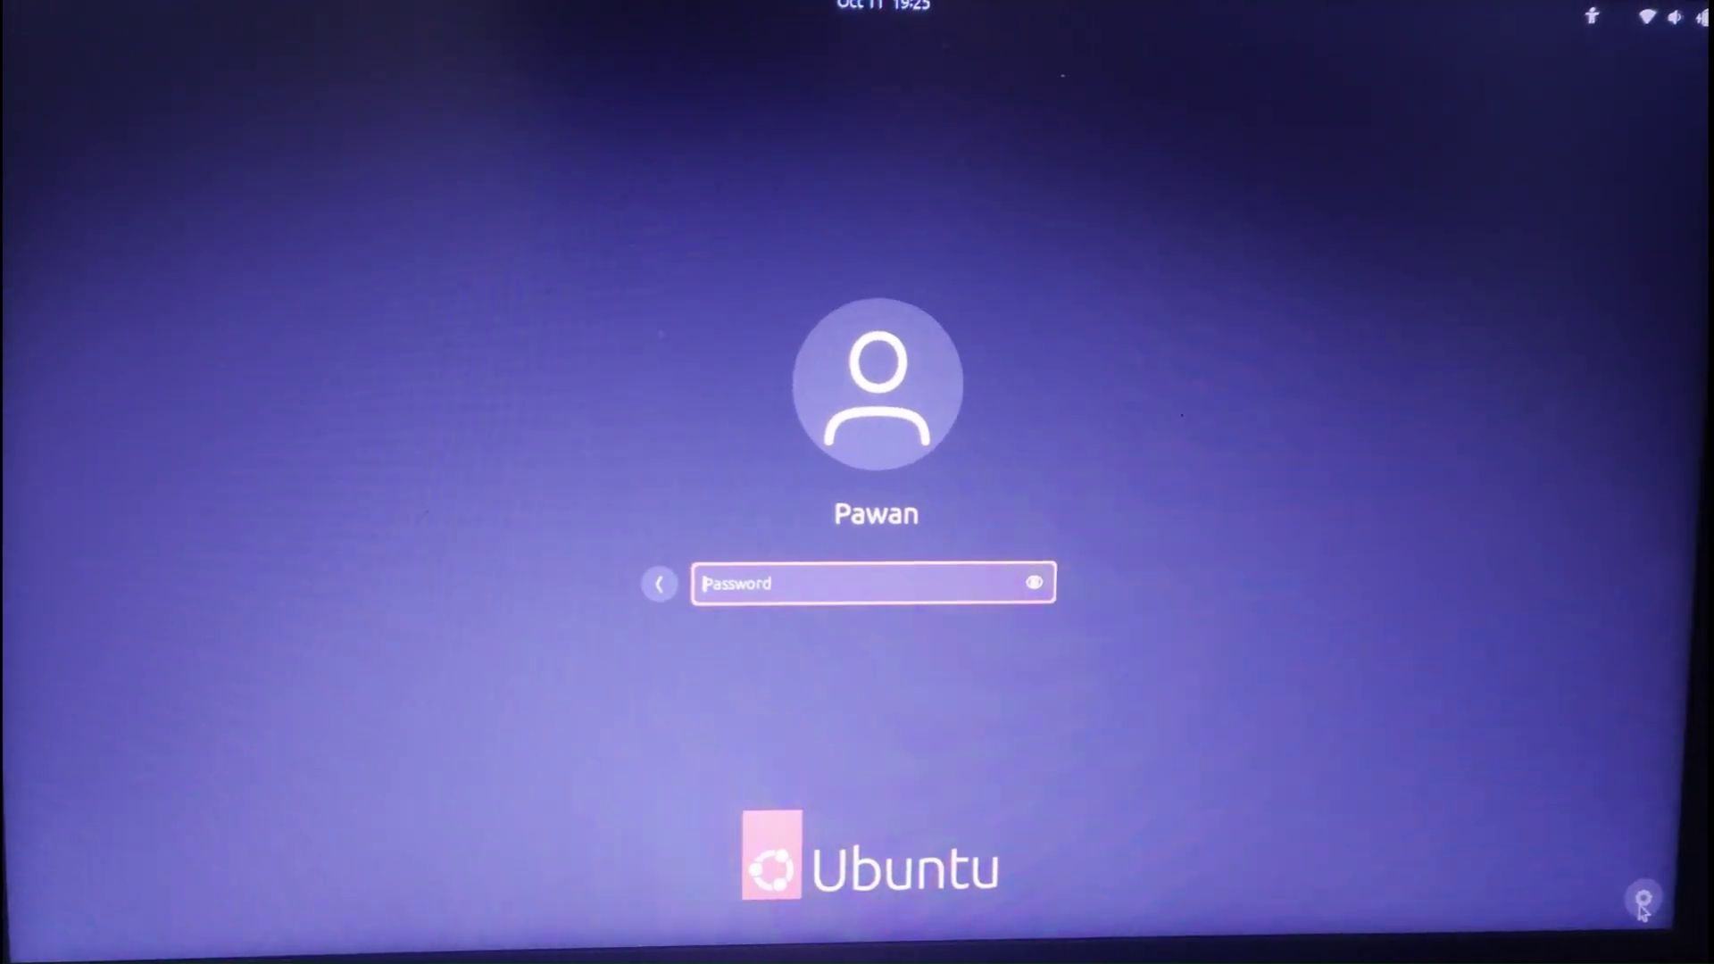
pyautogui.click(1643, 902)
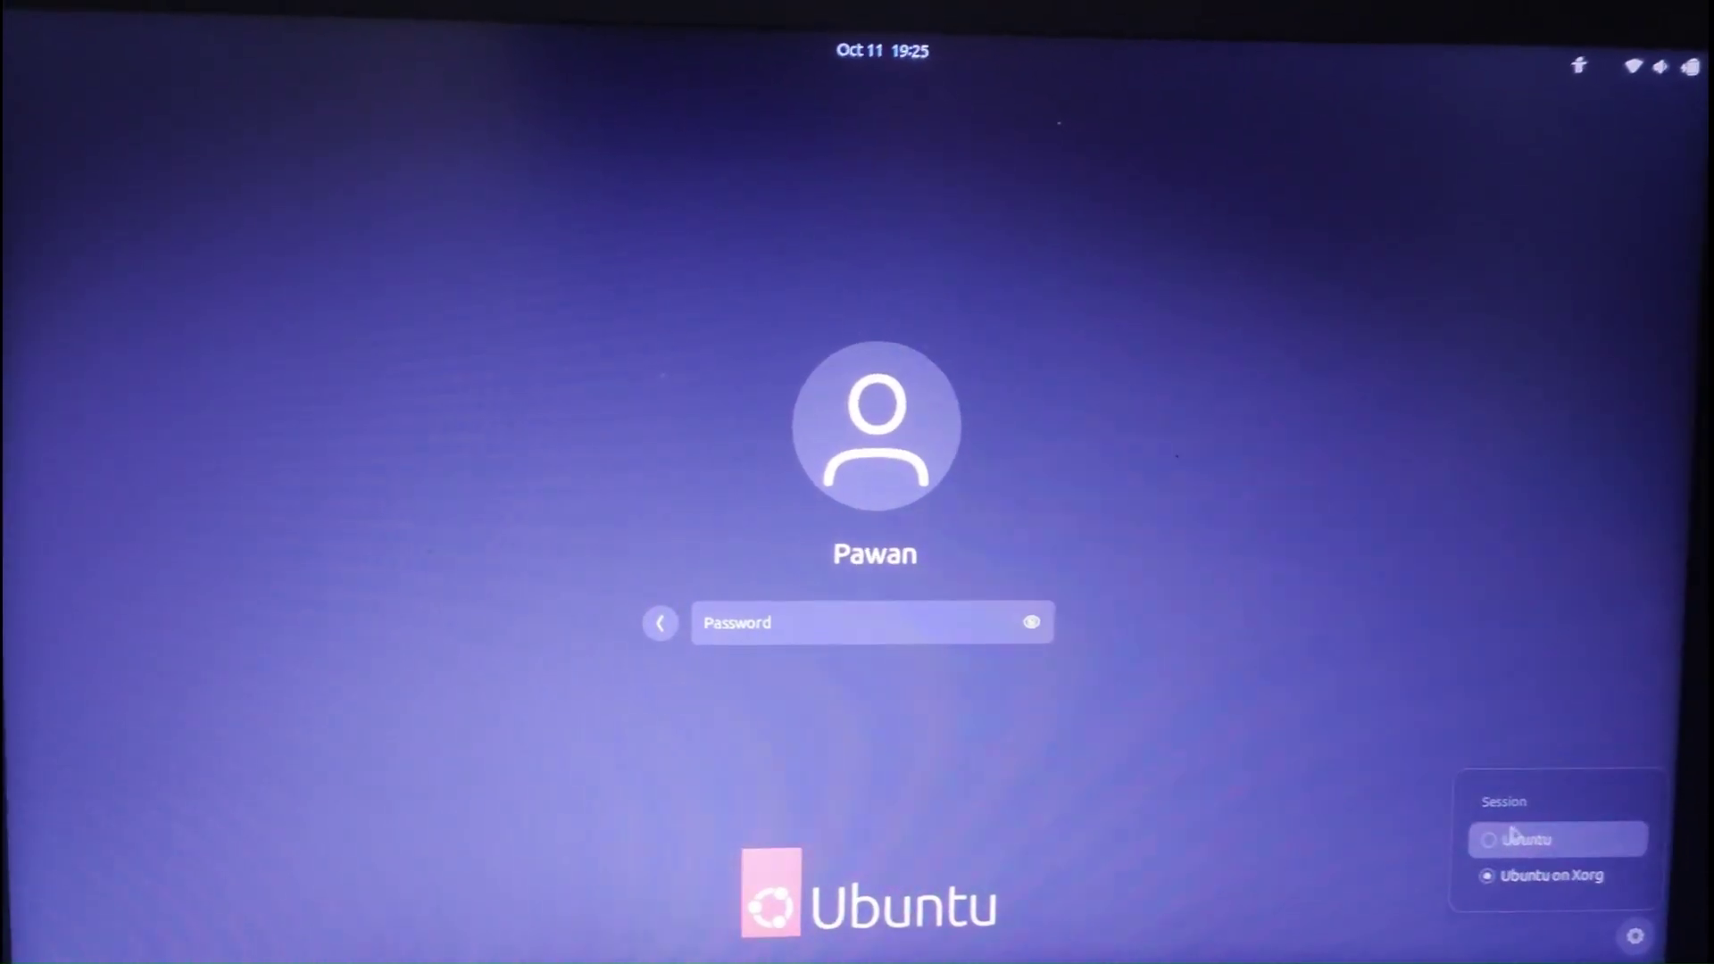
pyautogui.click(1530, 886)
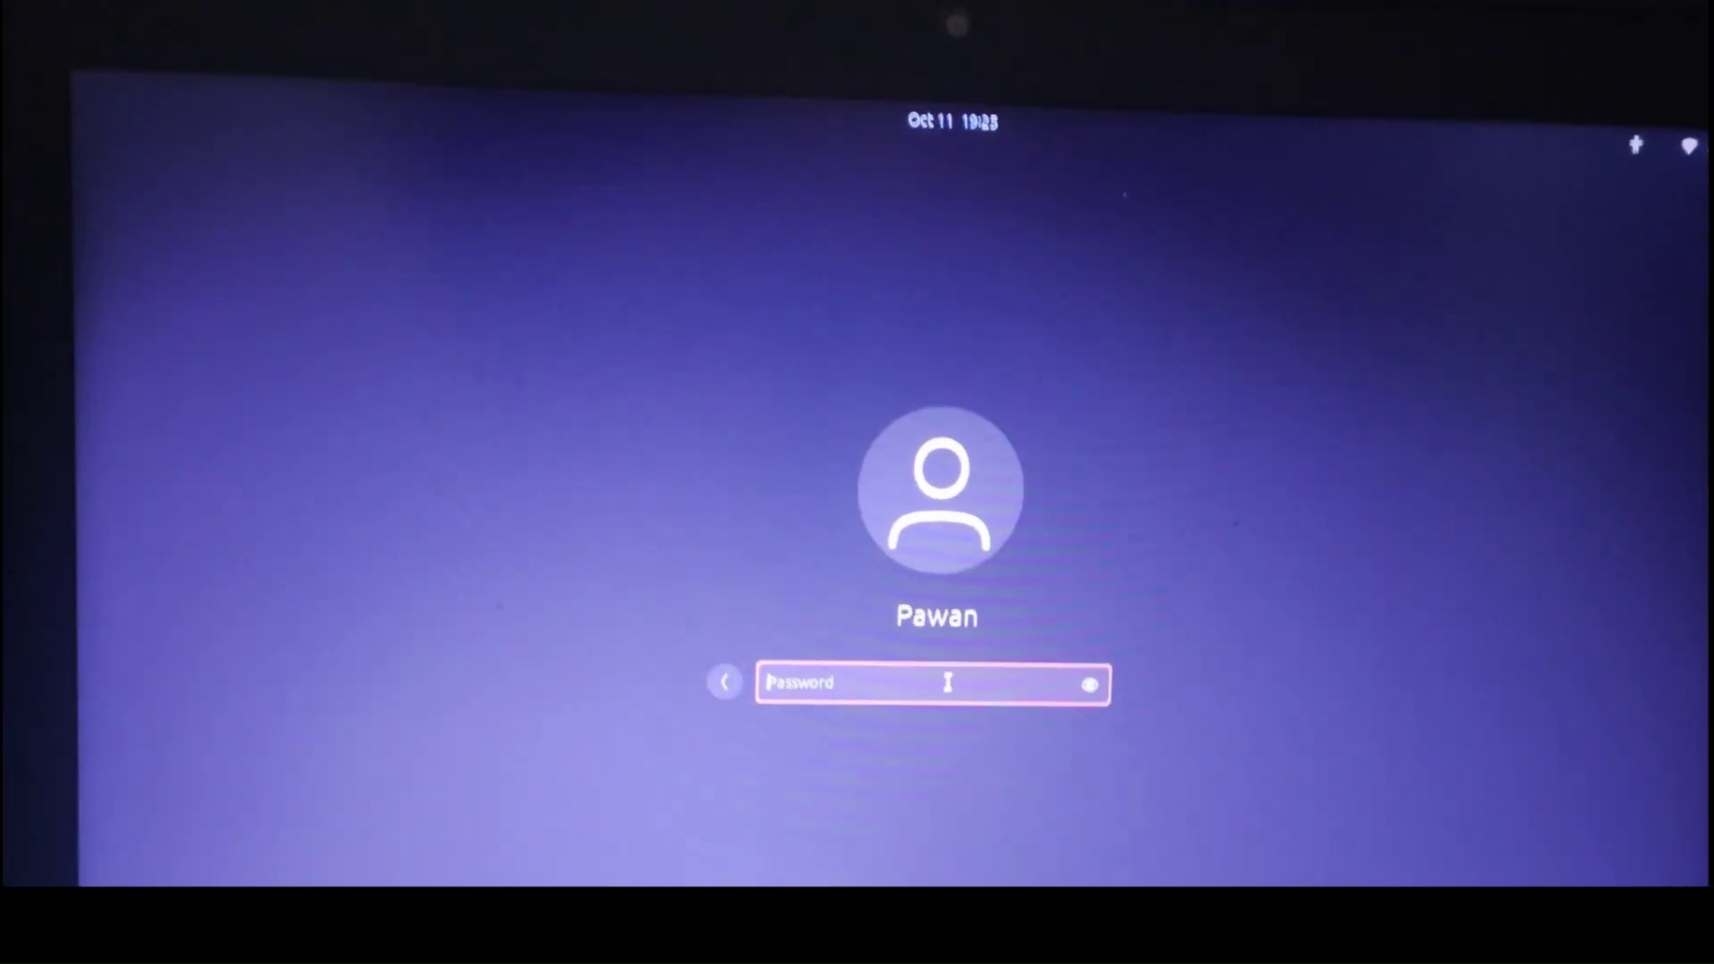
pyautogui.write('*****')
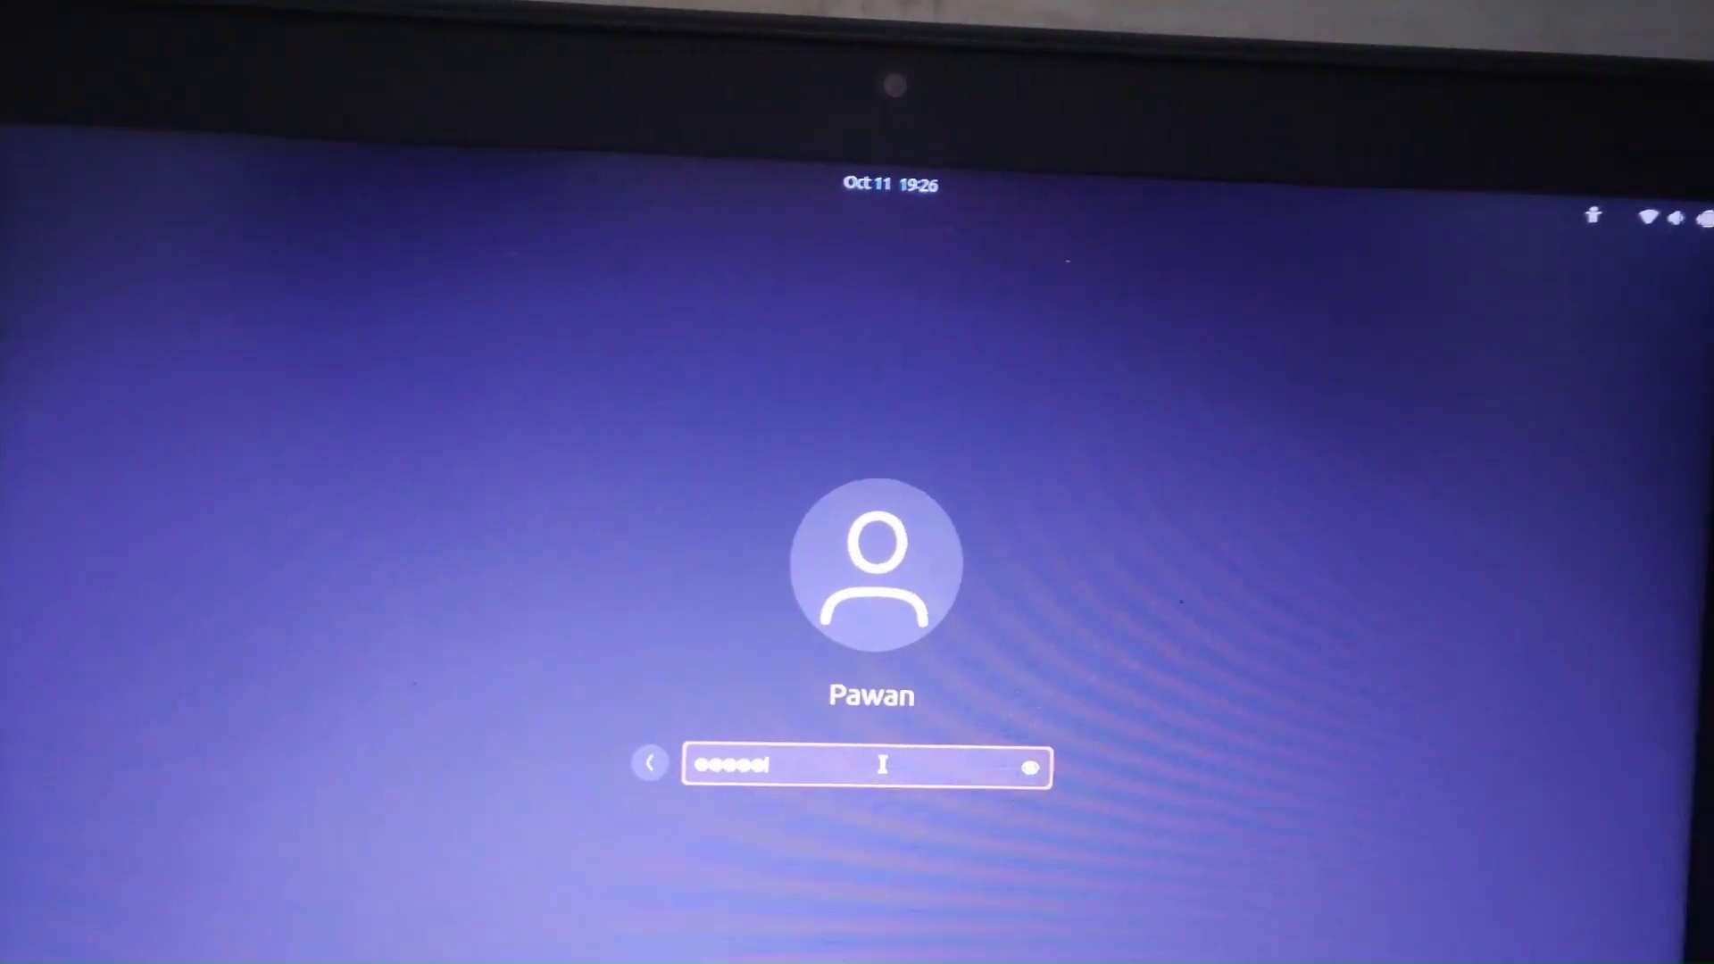
pyautogui.write('*')
pyautogui.press('Return')
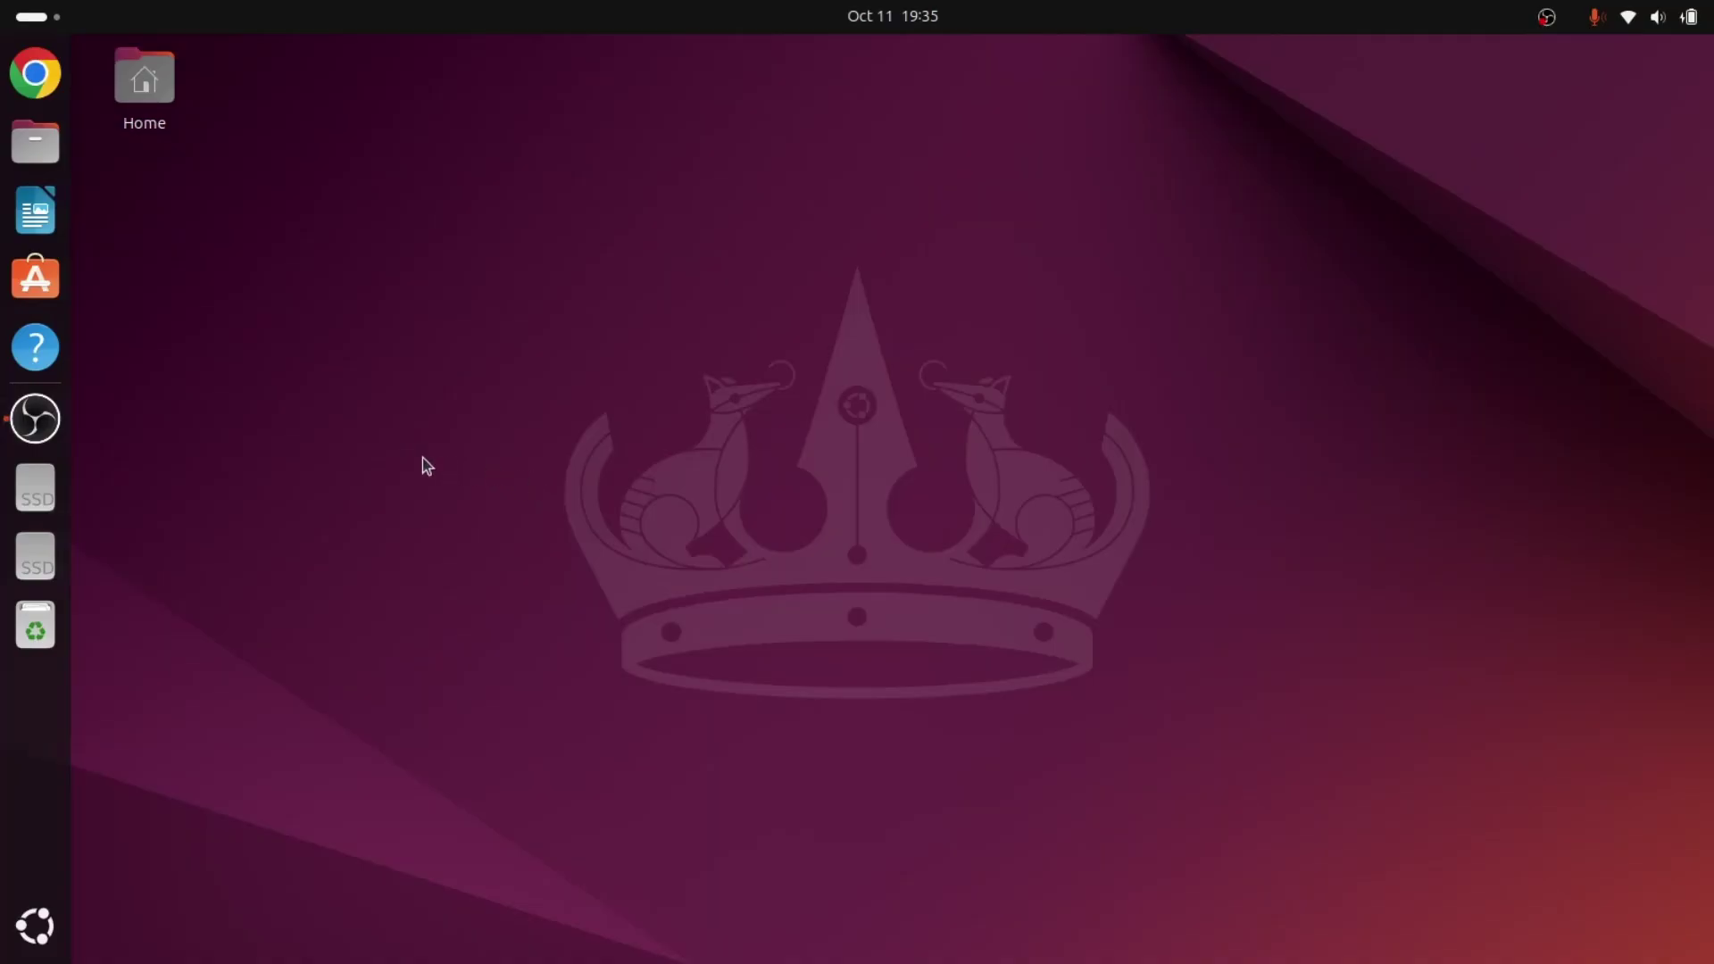
# Launch SimpleScreenRecorder from the second page of the app overview
pyautogui.click(36, 925)
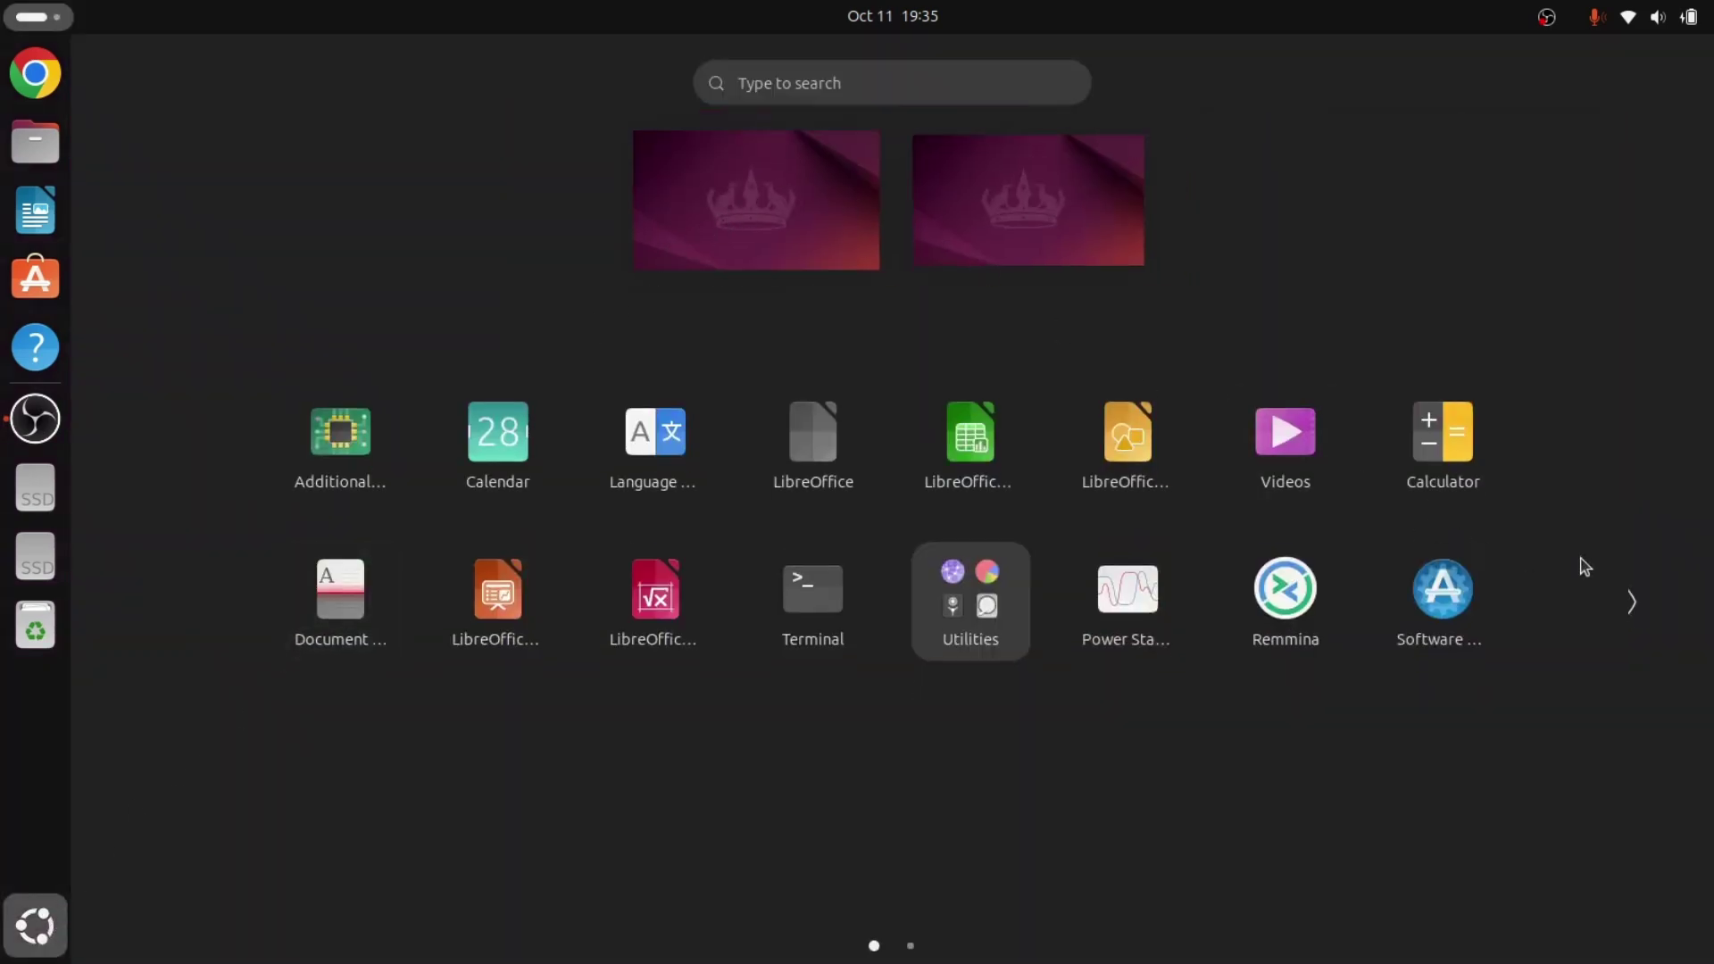
pyautogui.click(1629, 596)
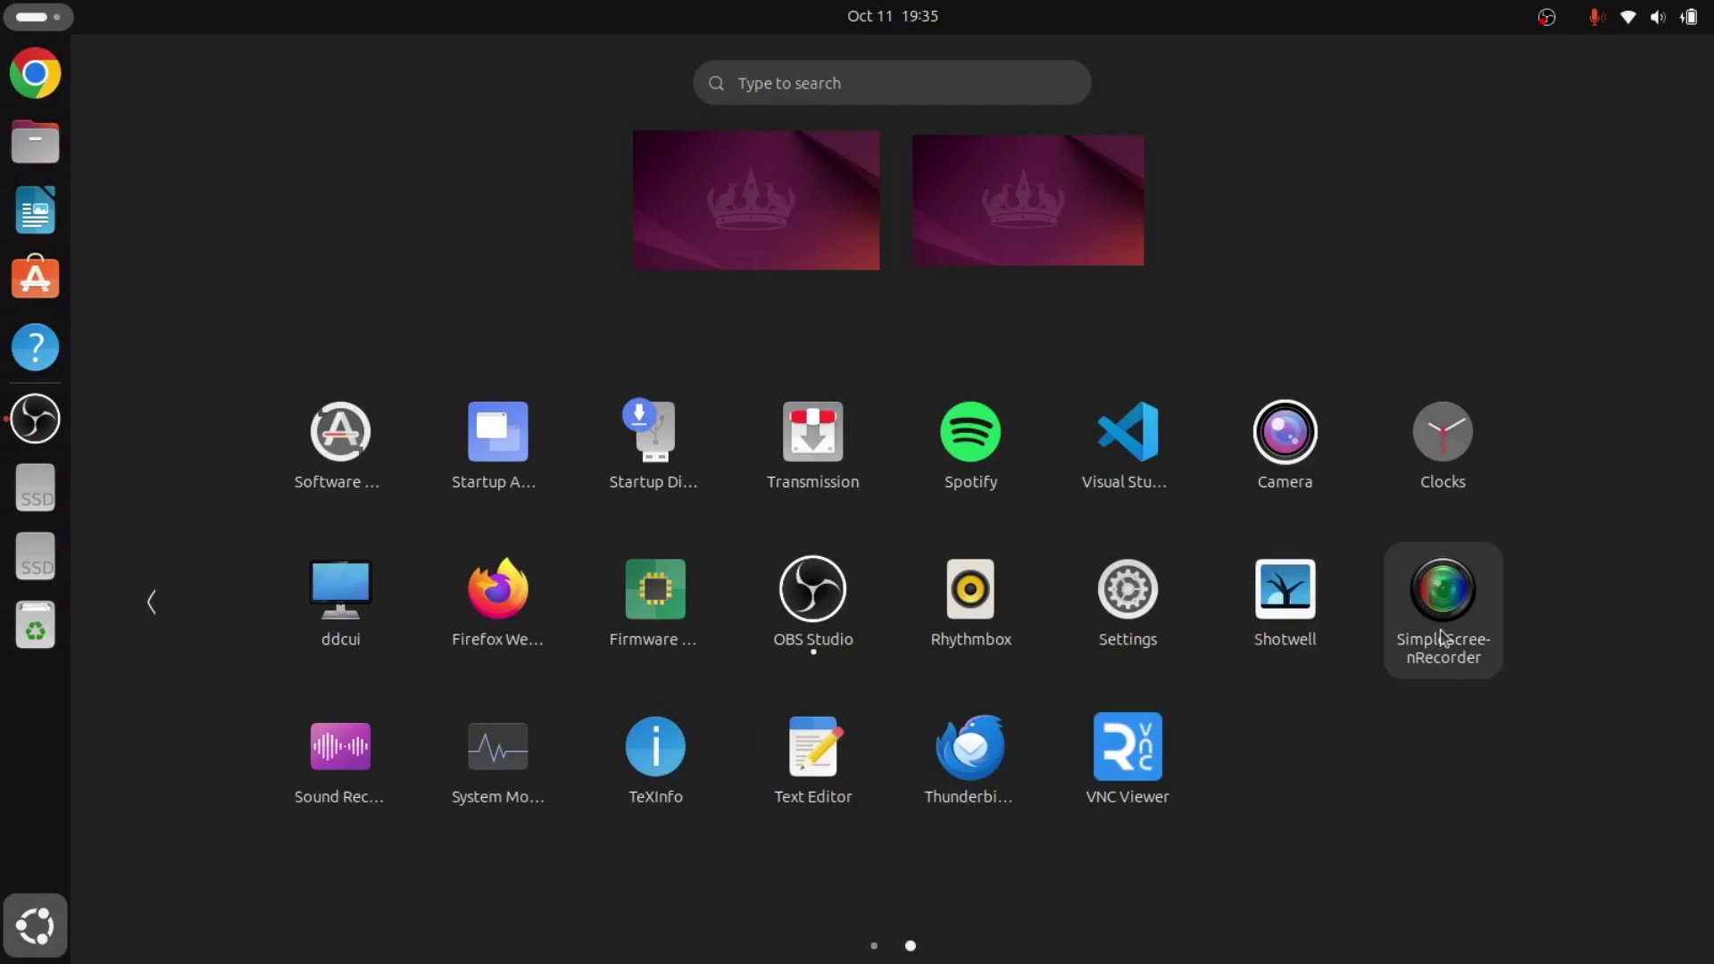
pyautogui.click(1443, 609)
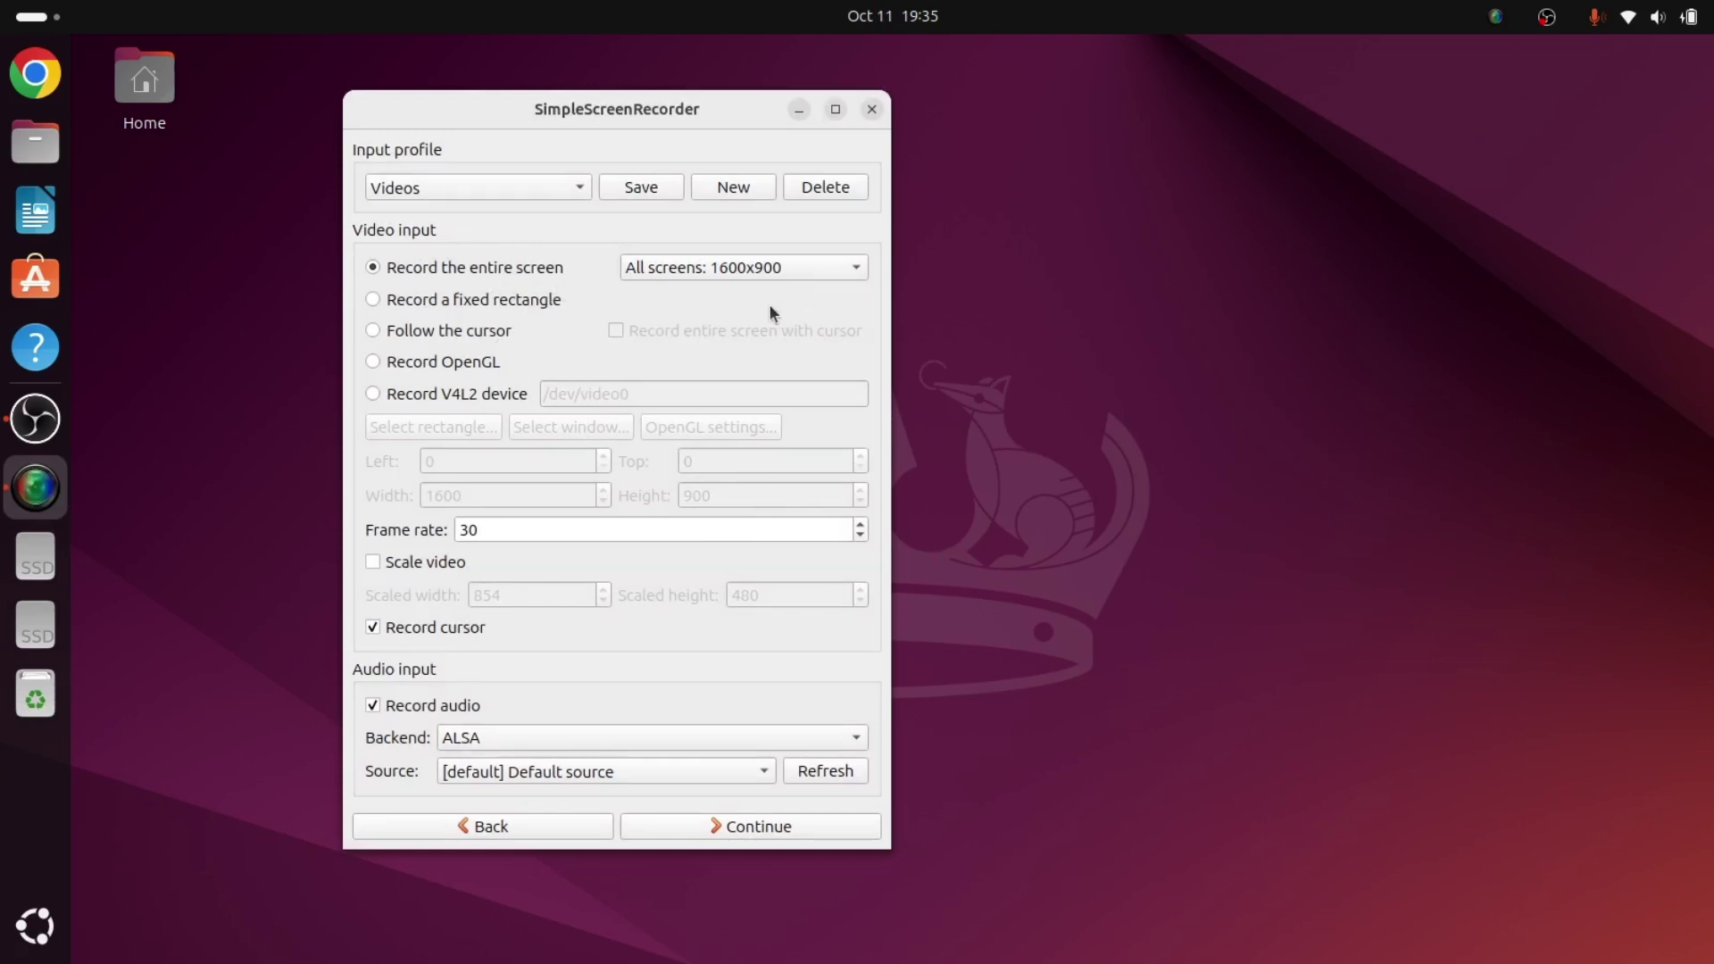
# Keep All screens as the recording area
pyautogui.click(854, 268)
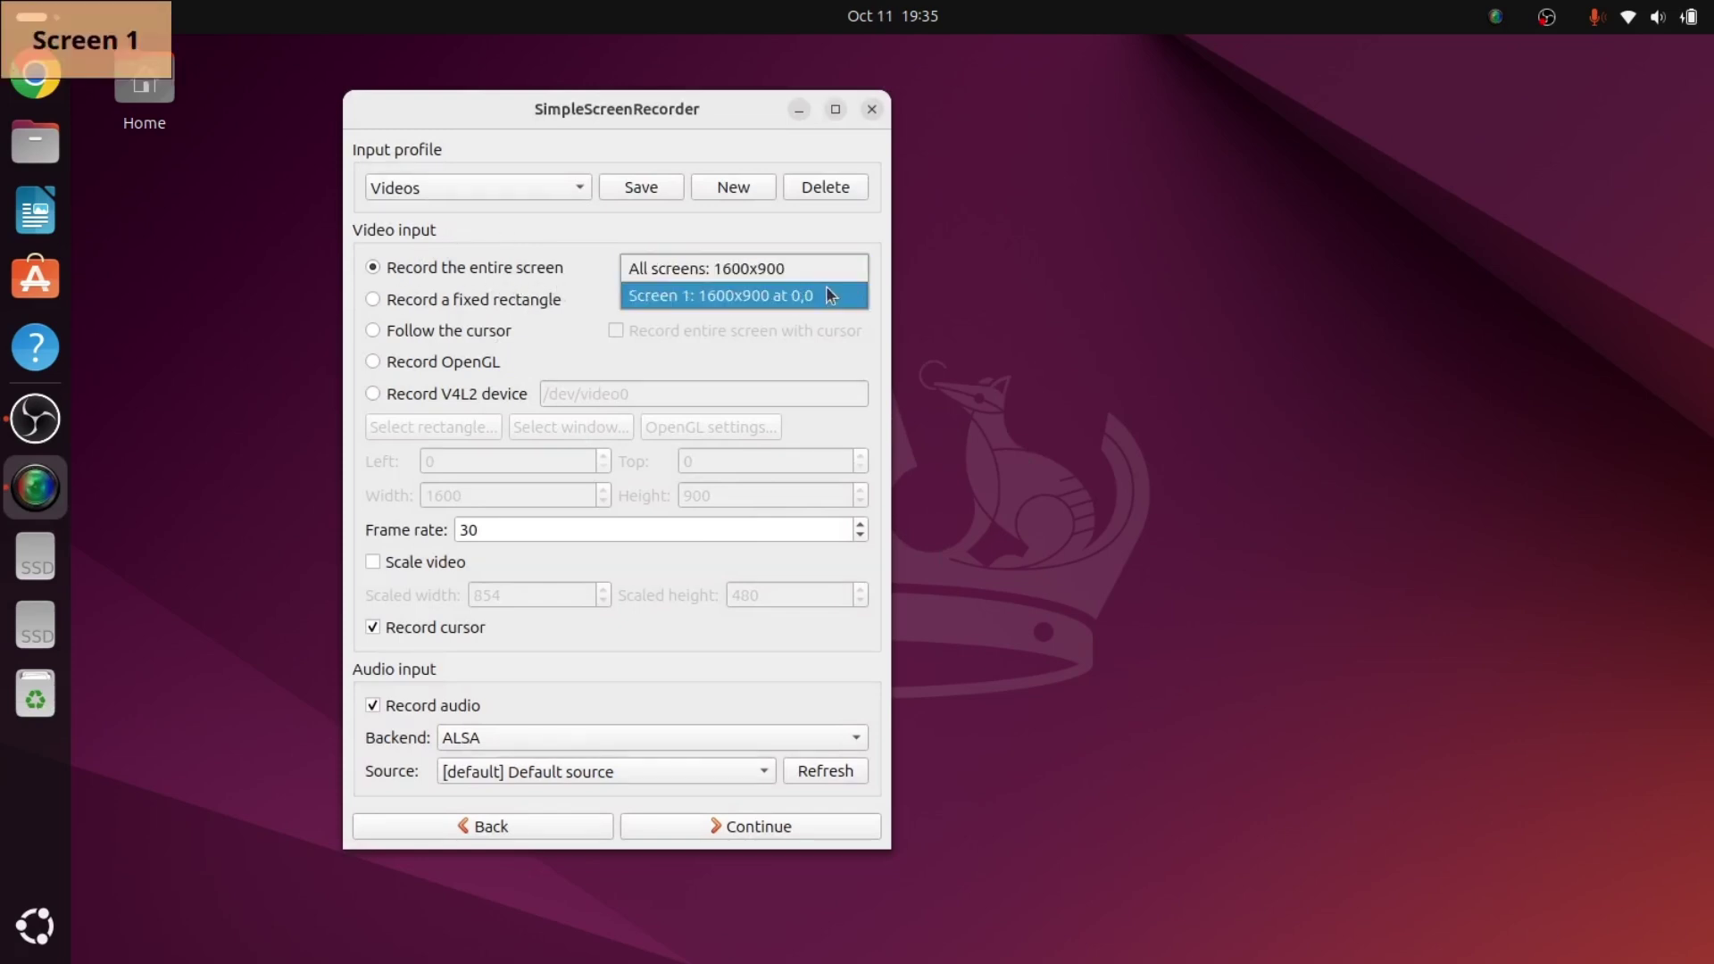
pyautogui.click(848, 267)
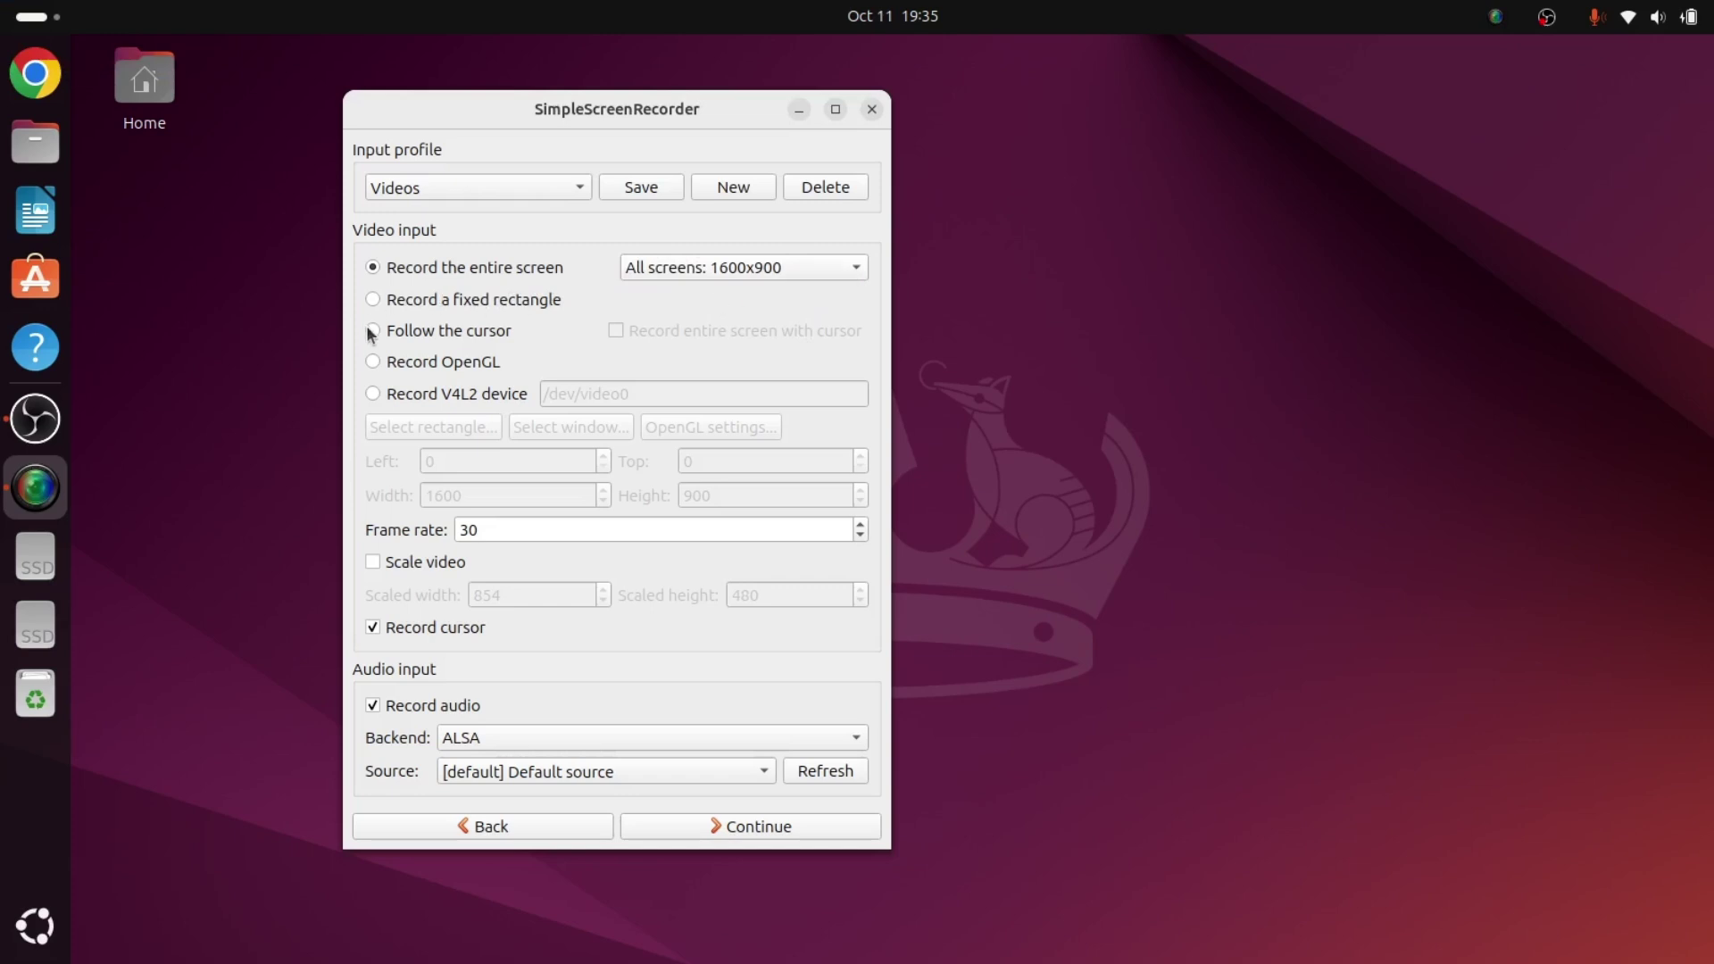
pyautogui.click(789, 277)
pyautogui.click(787, 275)
# Keep ALSA with the default audio source and continue to the output settings
pyautogui.click(807, 742)
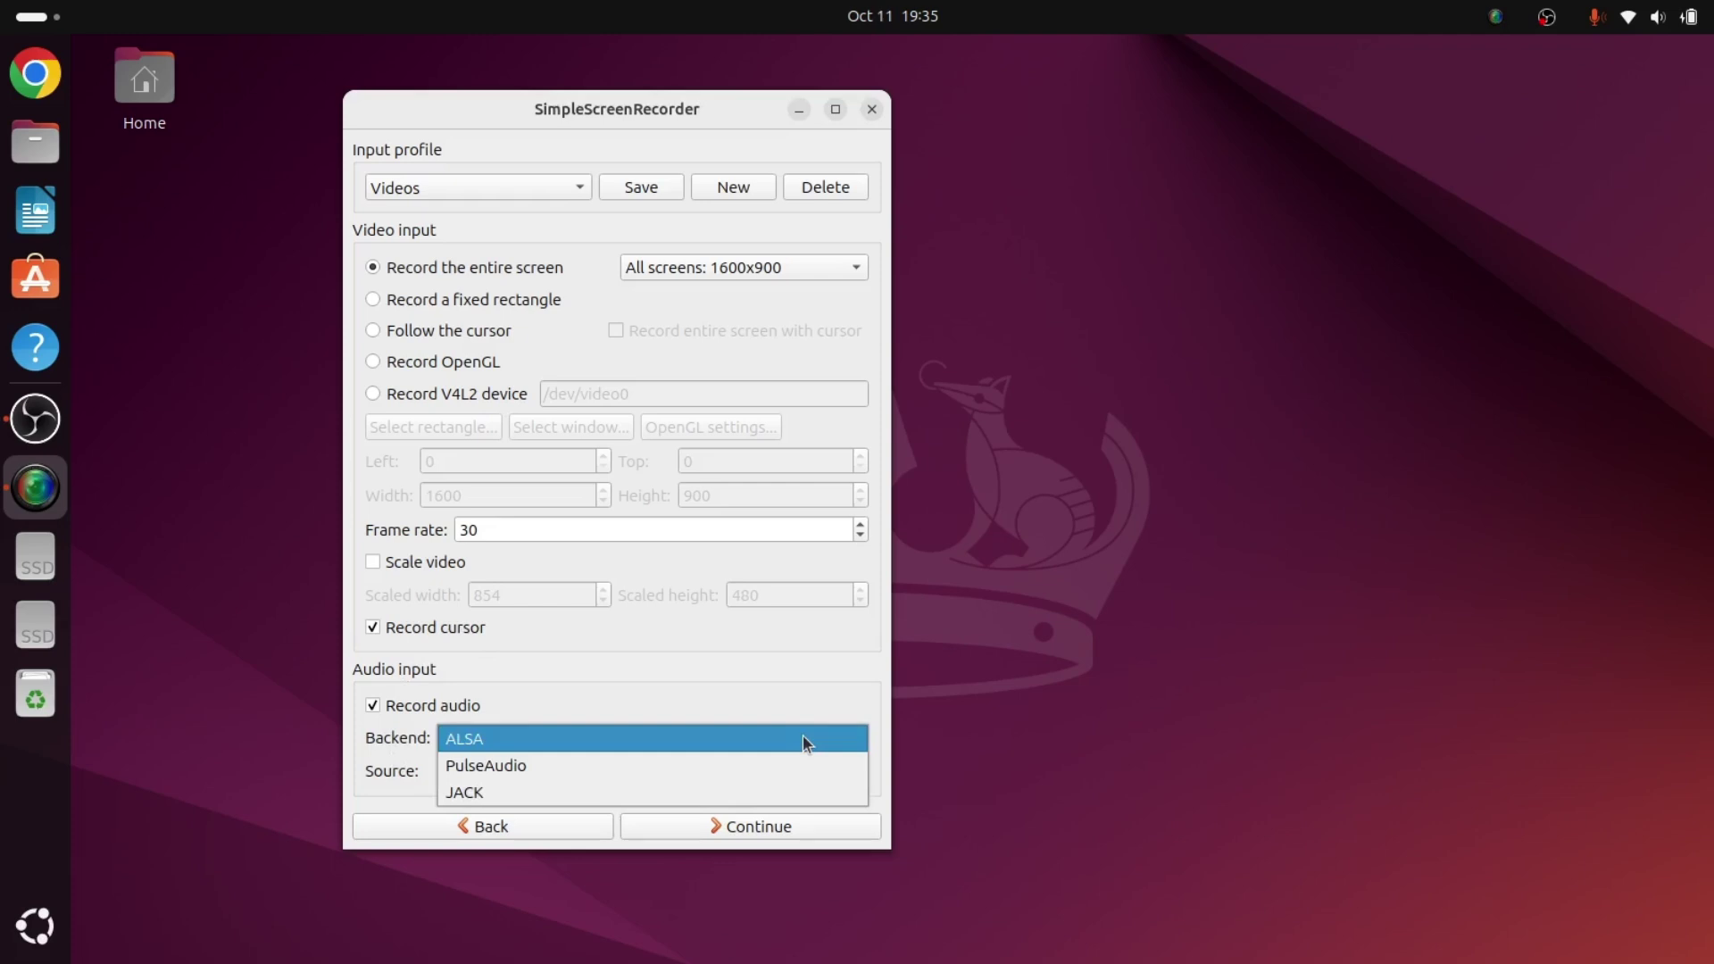
pyautogui.click(806, 742)
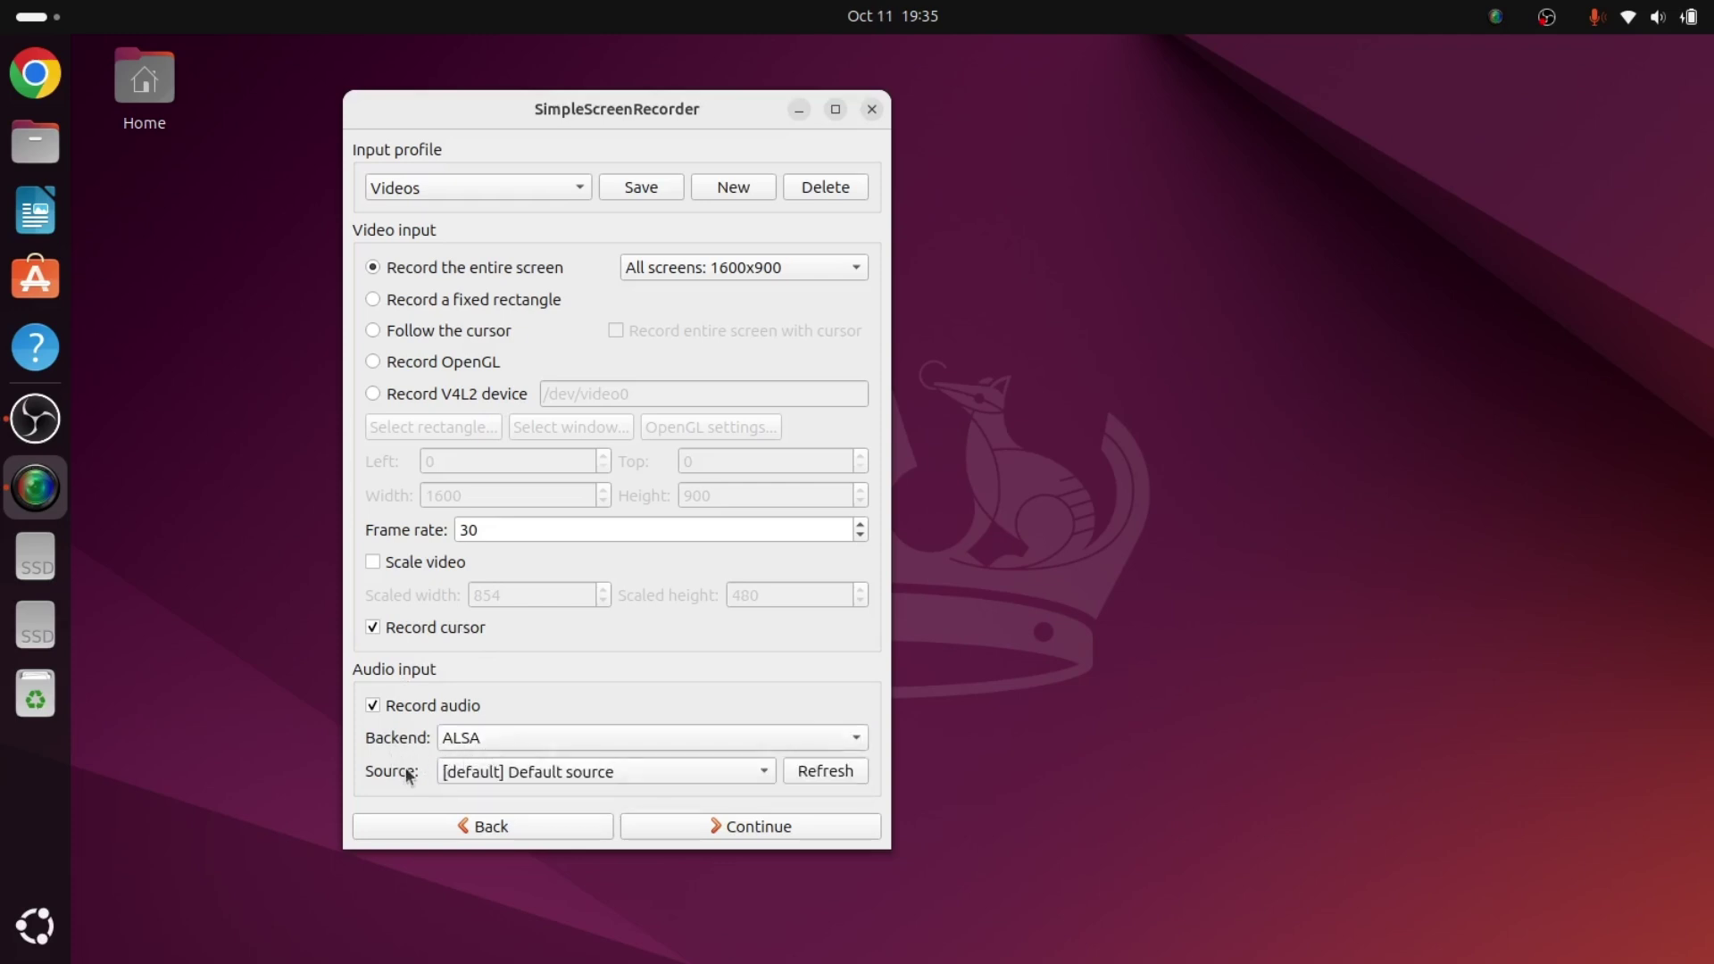
pyautogui.click(757, 773)
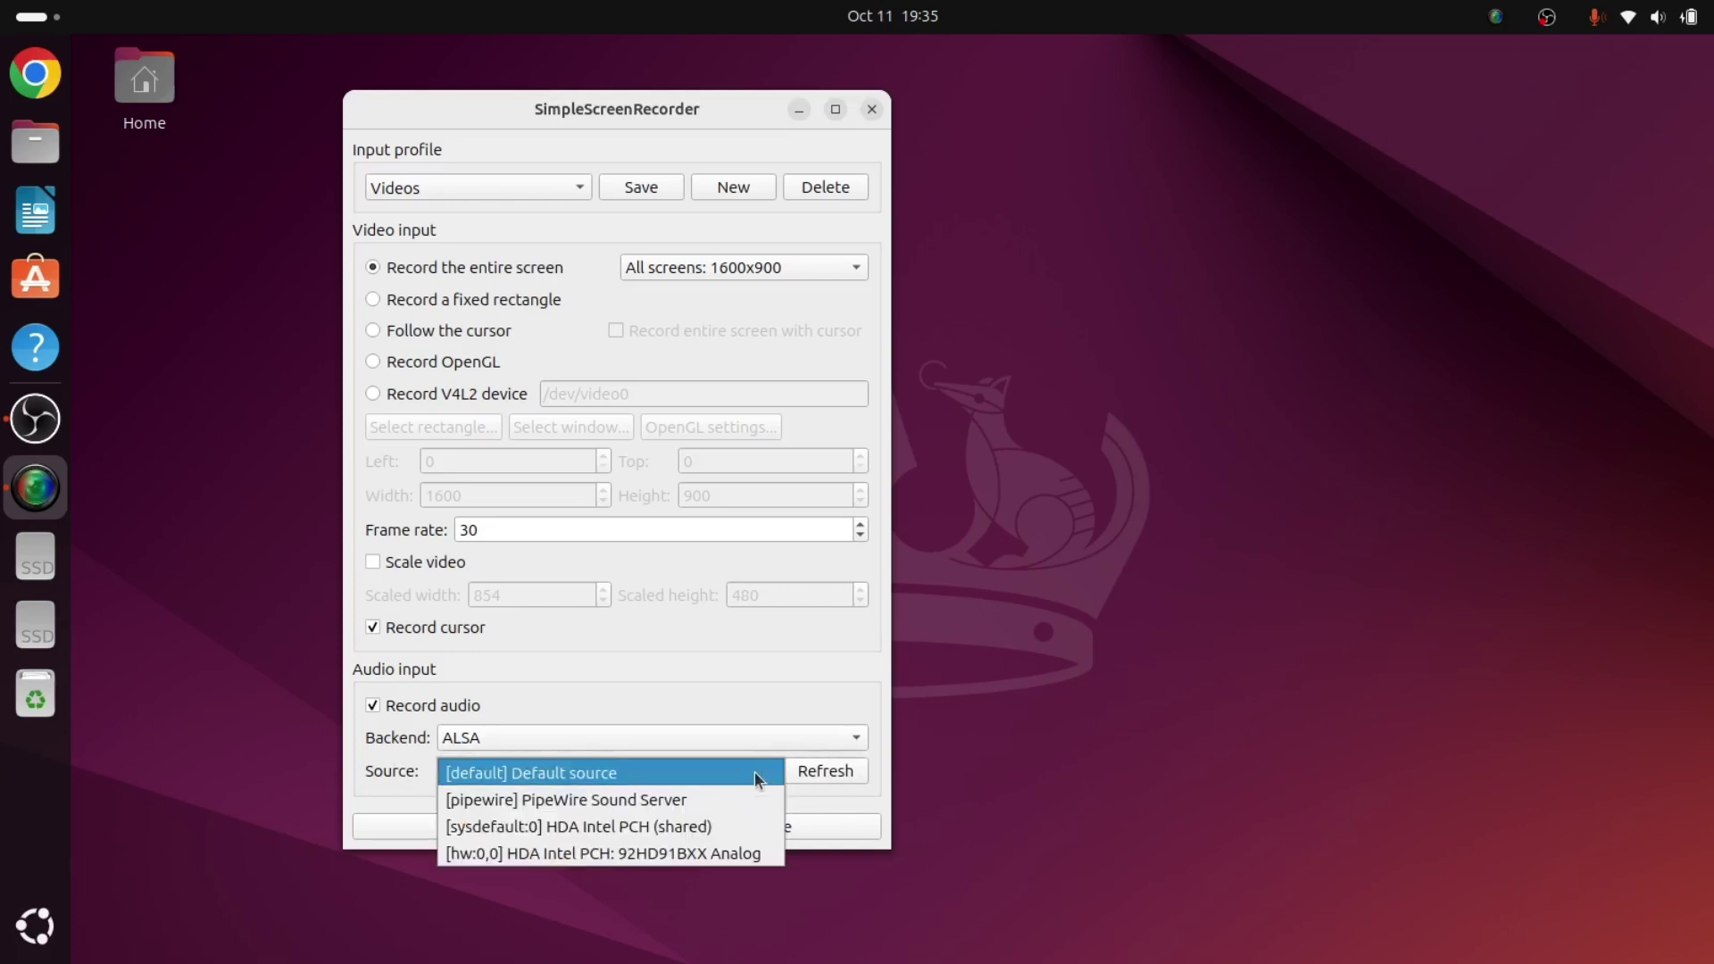
pyautogui.click(757, 775)
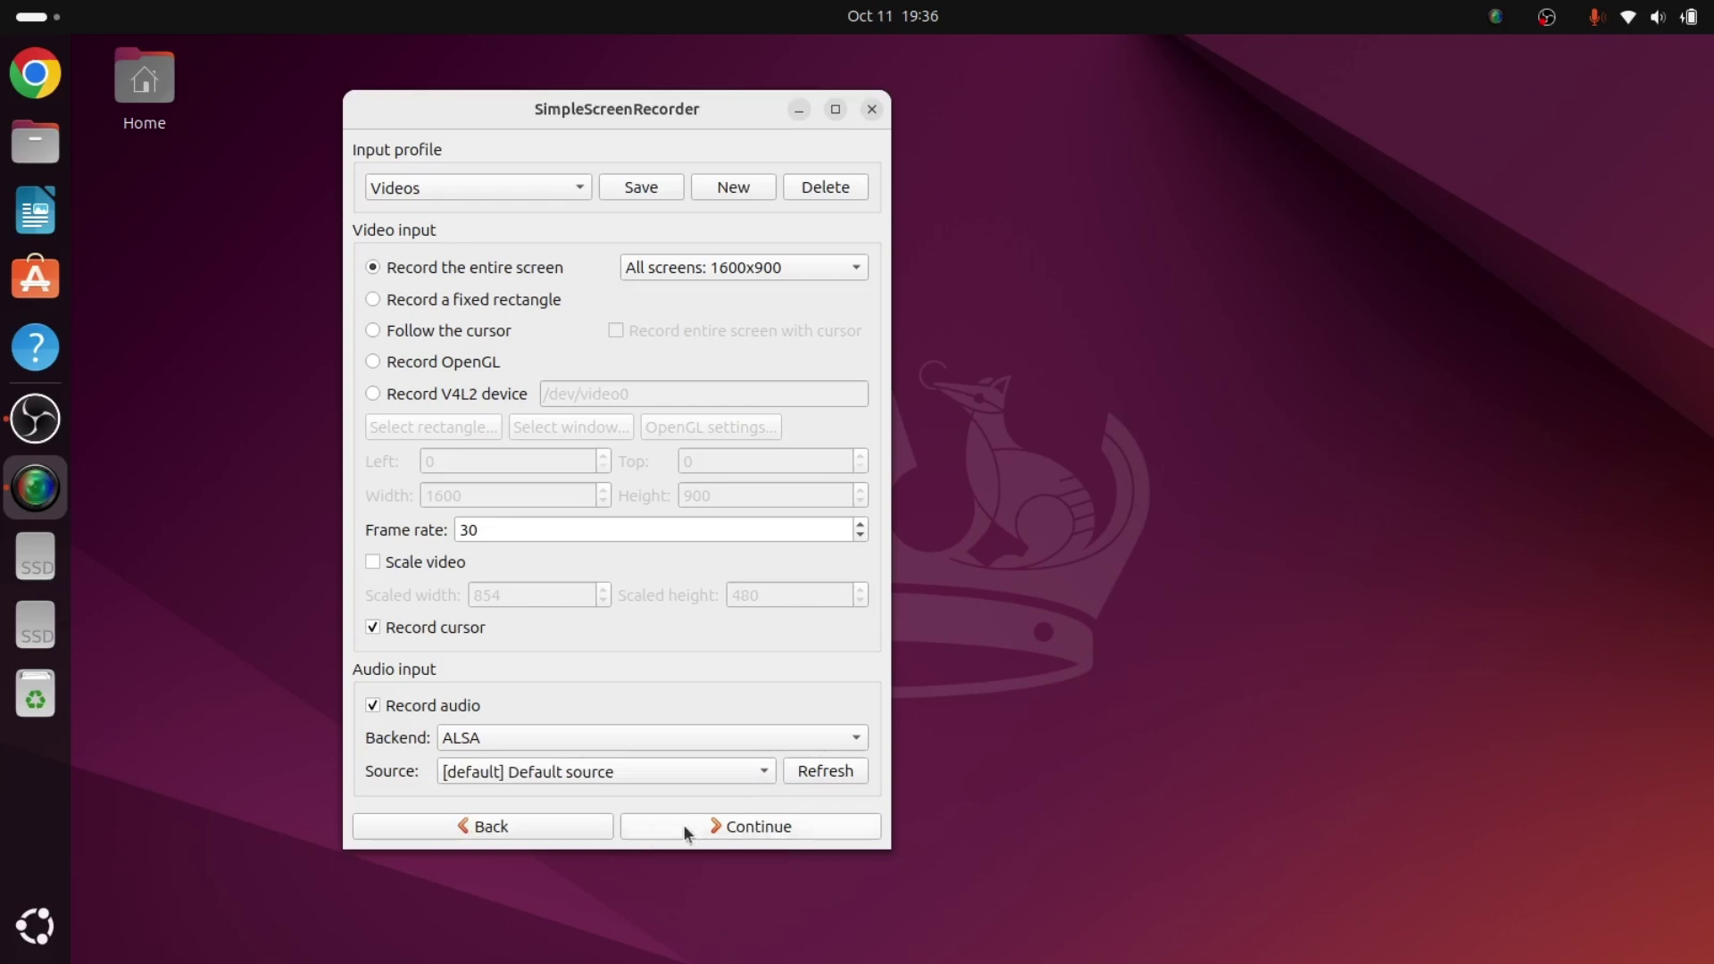
pyautogui.click(786, 829)
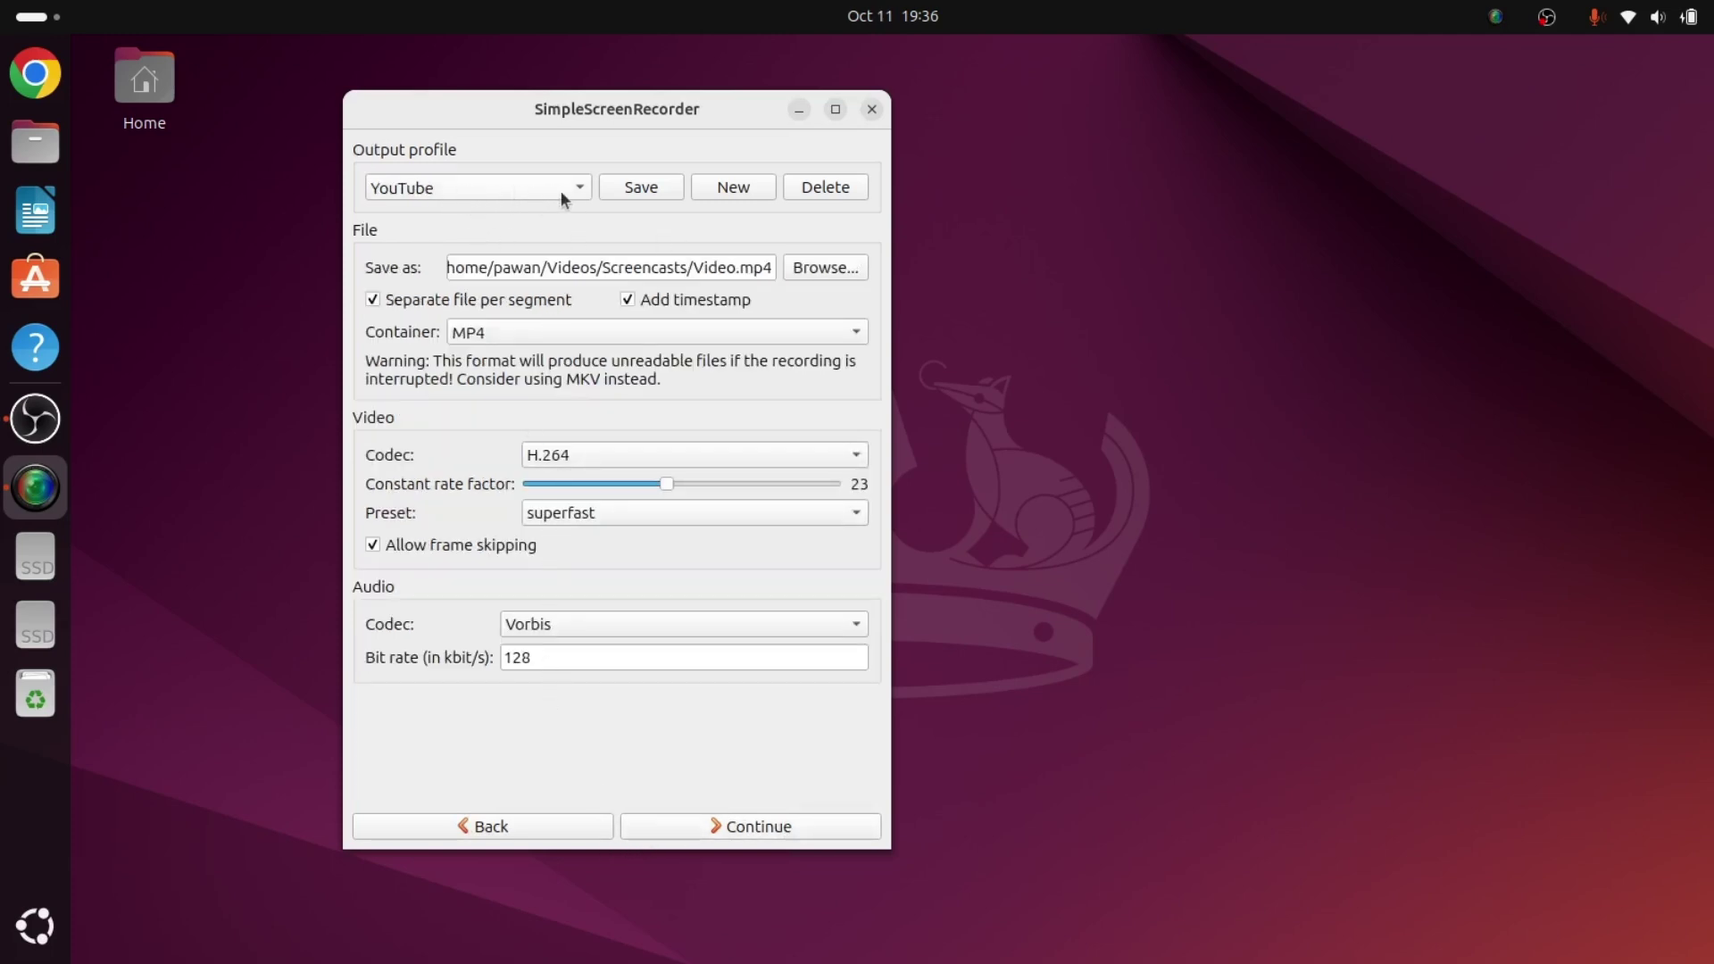
# Back on the input page, apply the Videos input profile for PulseAudio monitor audio
pyautogui.click(516, 826)
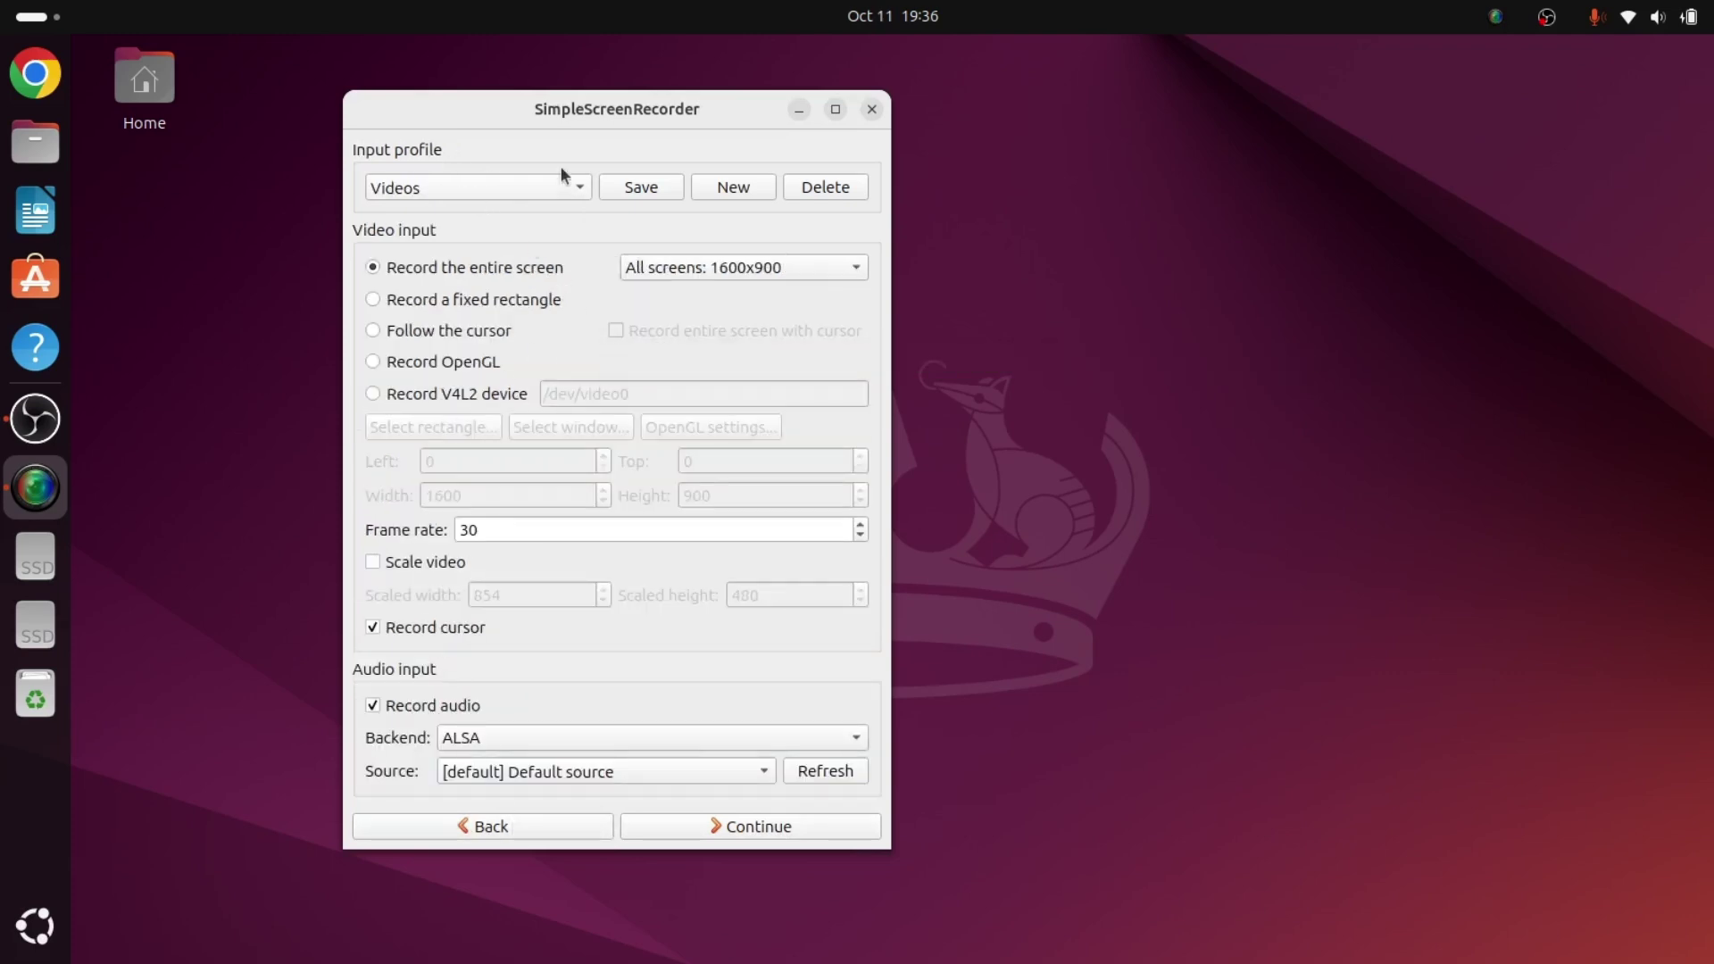
pyautogui.click(581, 190)
pyautogui.click(458, 161)
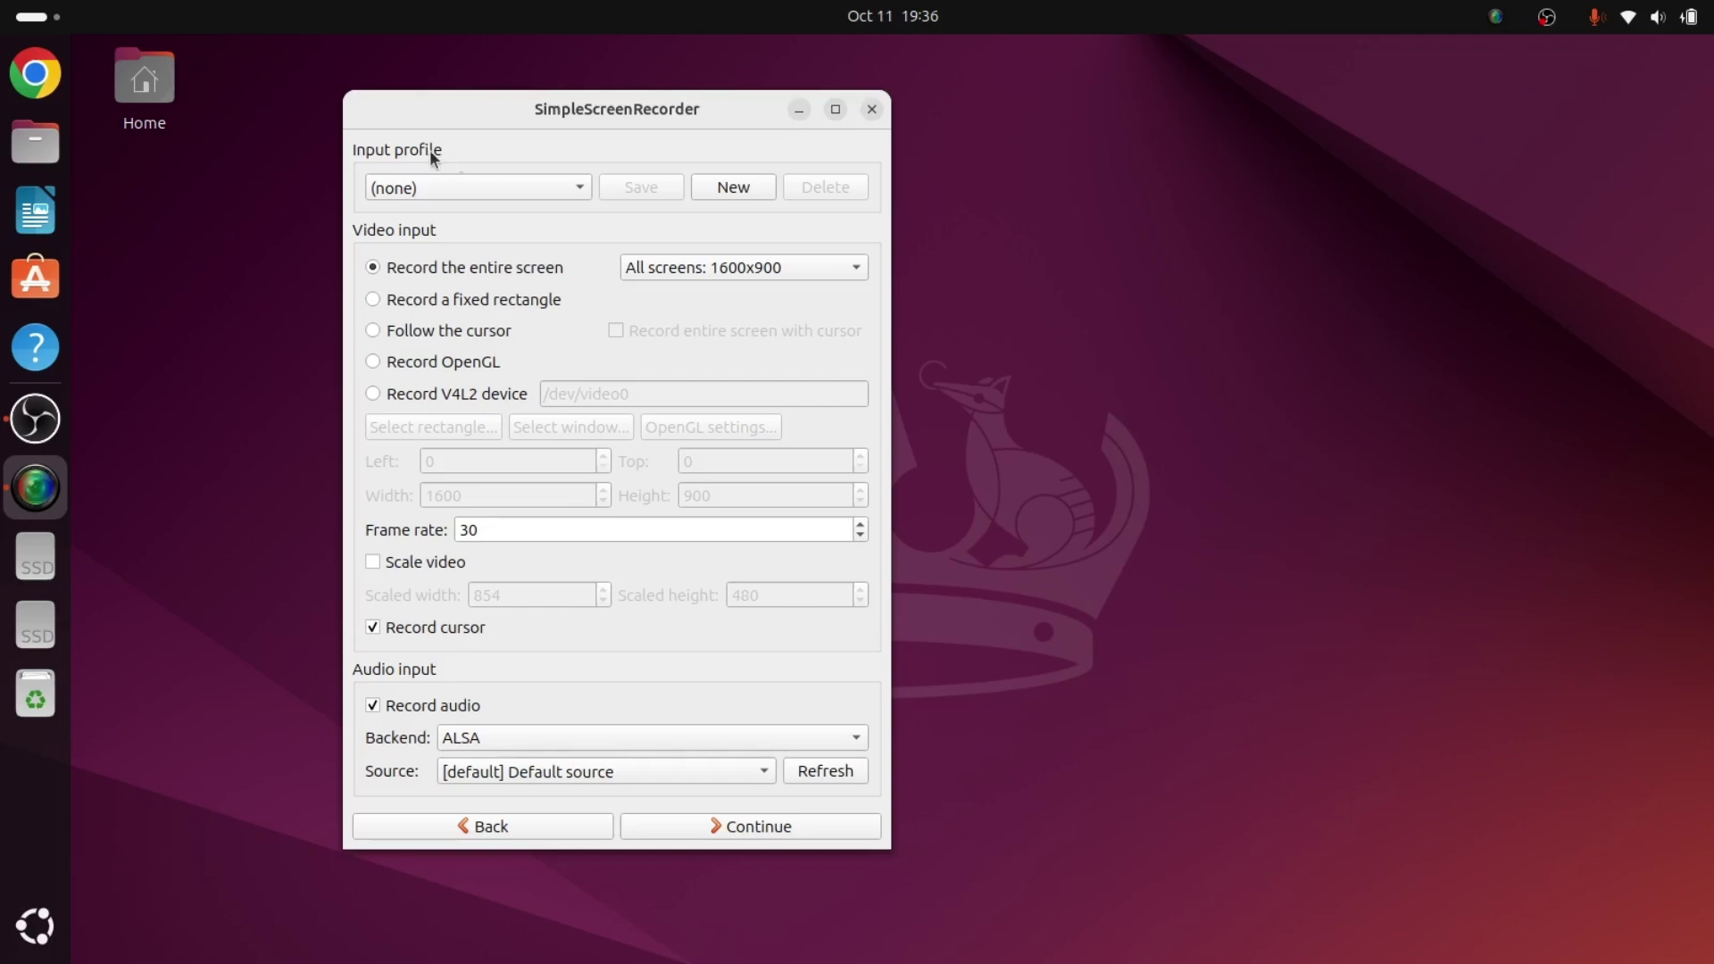
pyautogui.click(577, 189)
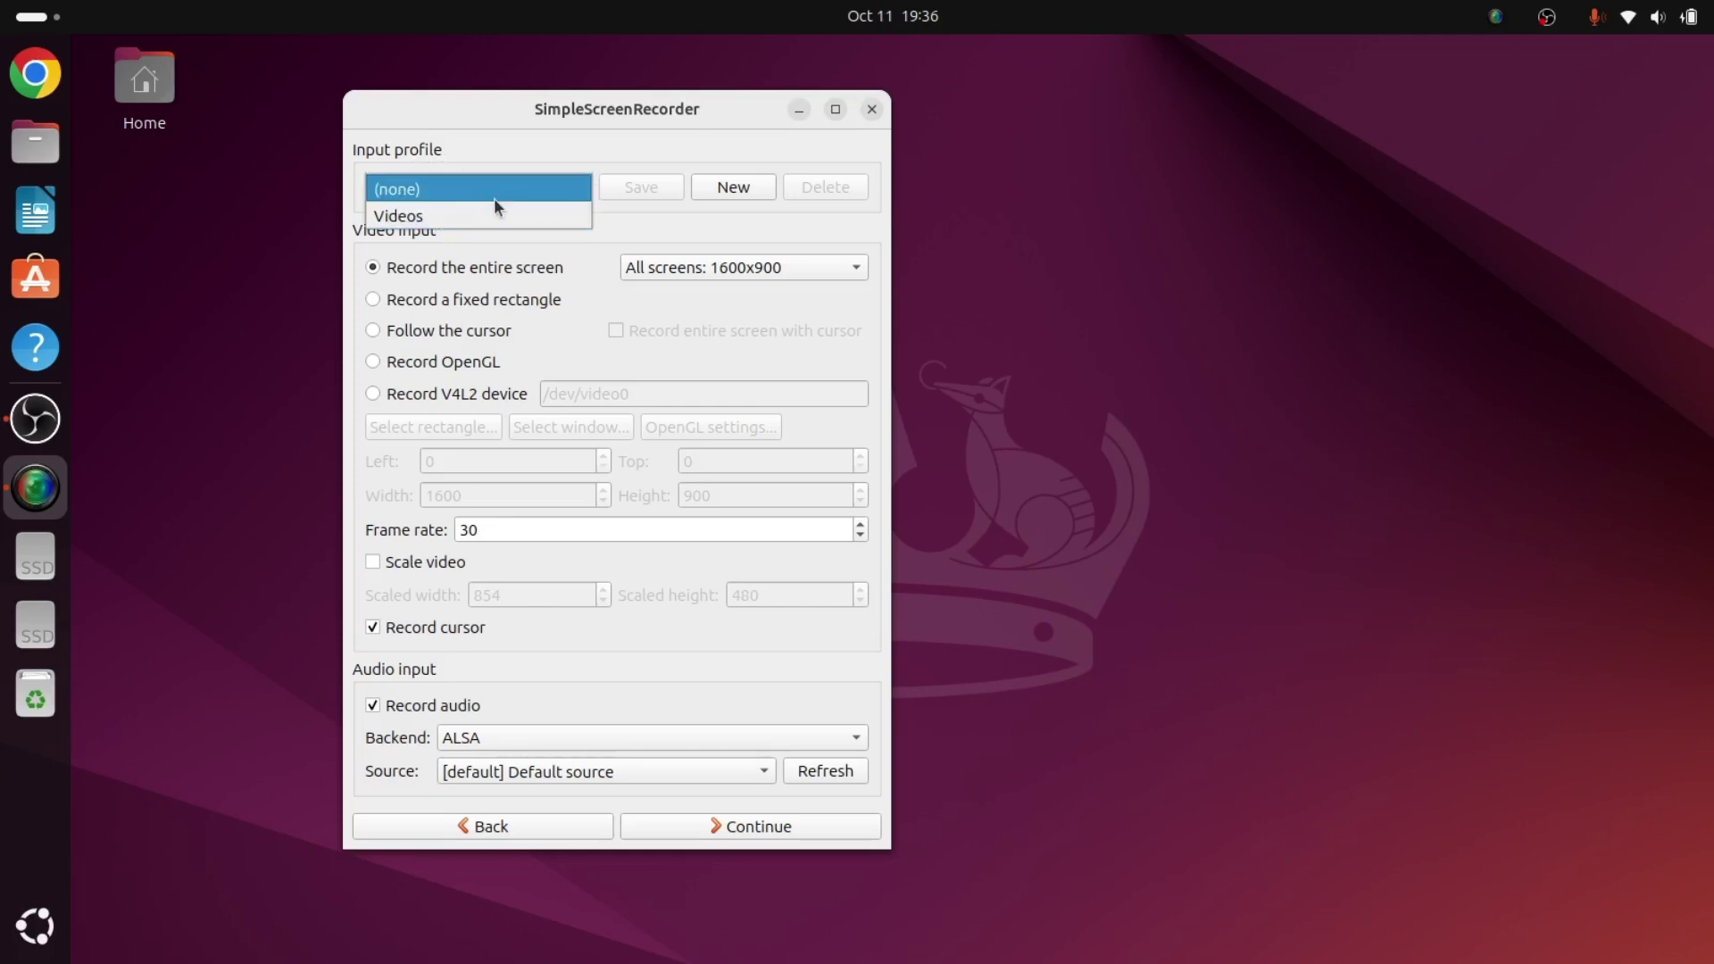
pyautogui.click(639, 207)
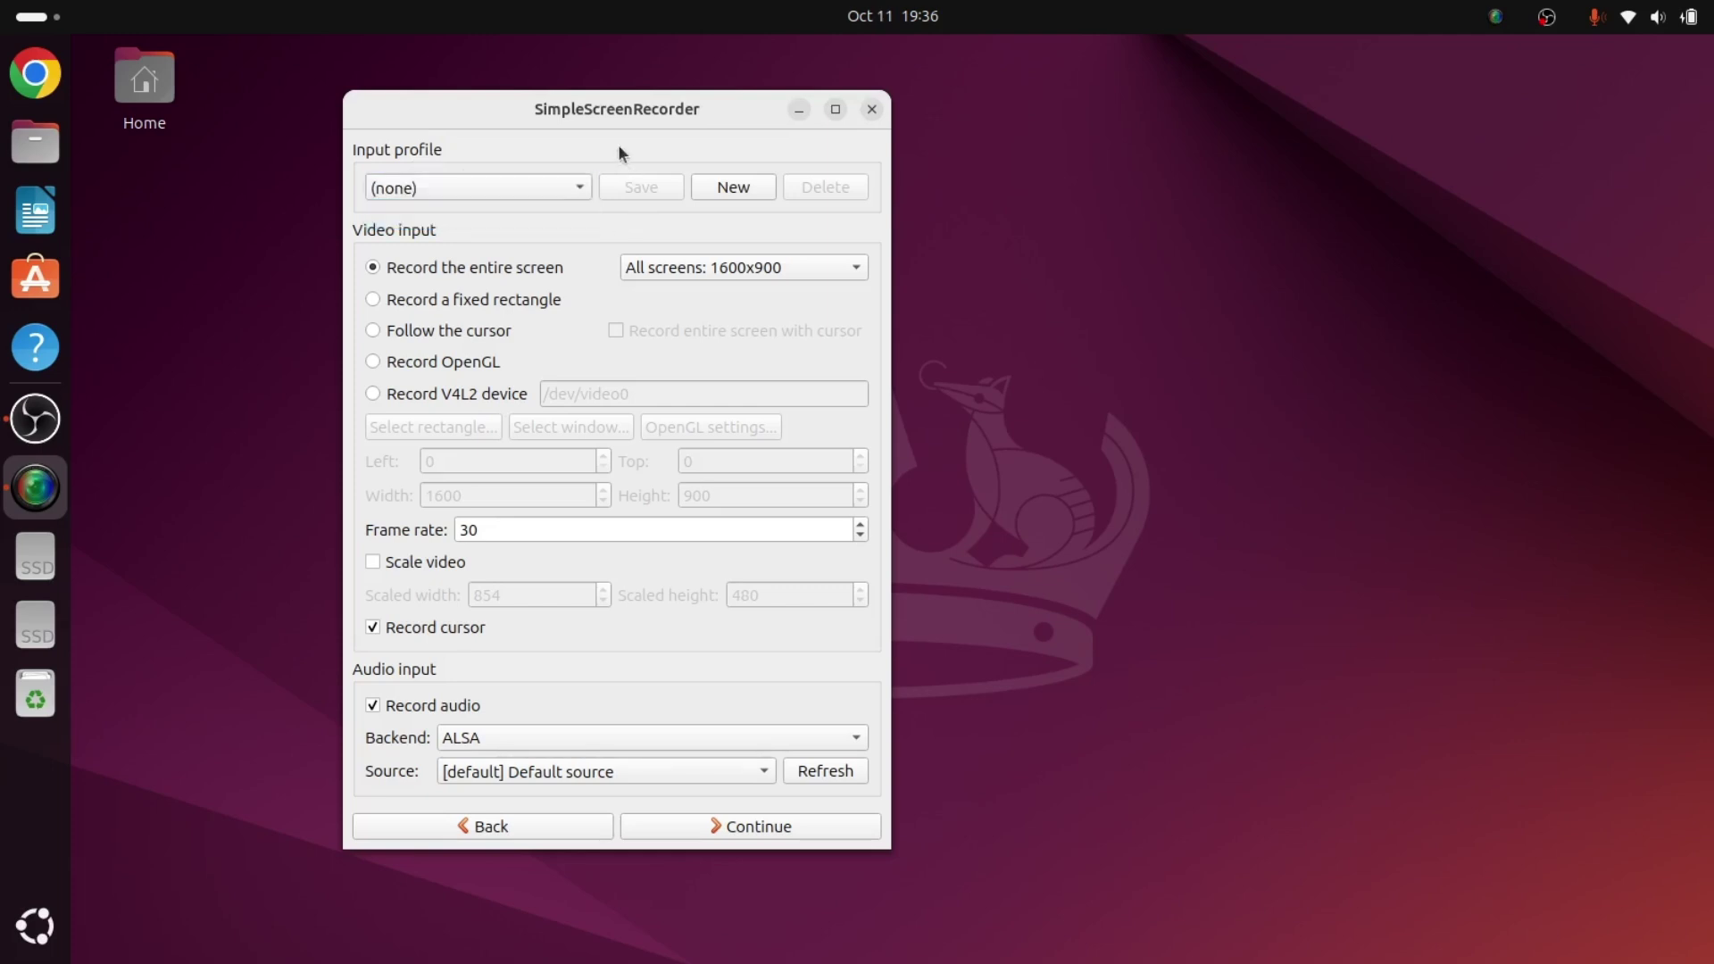
pyautogui.click(733, 186)
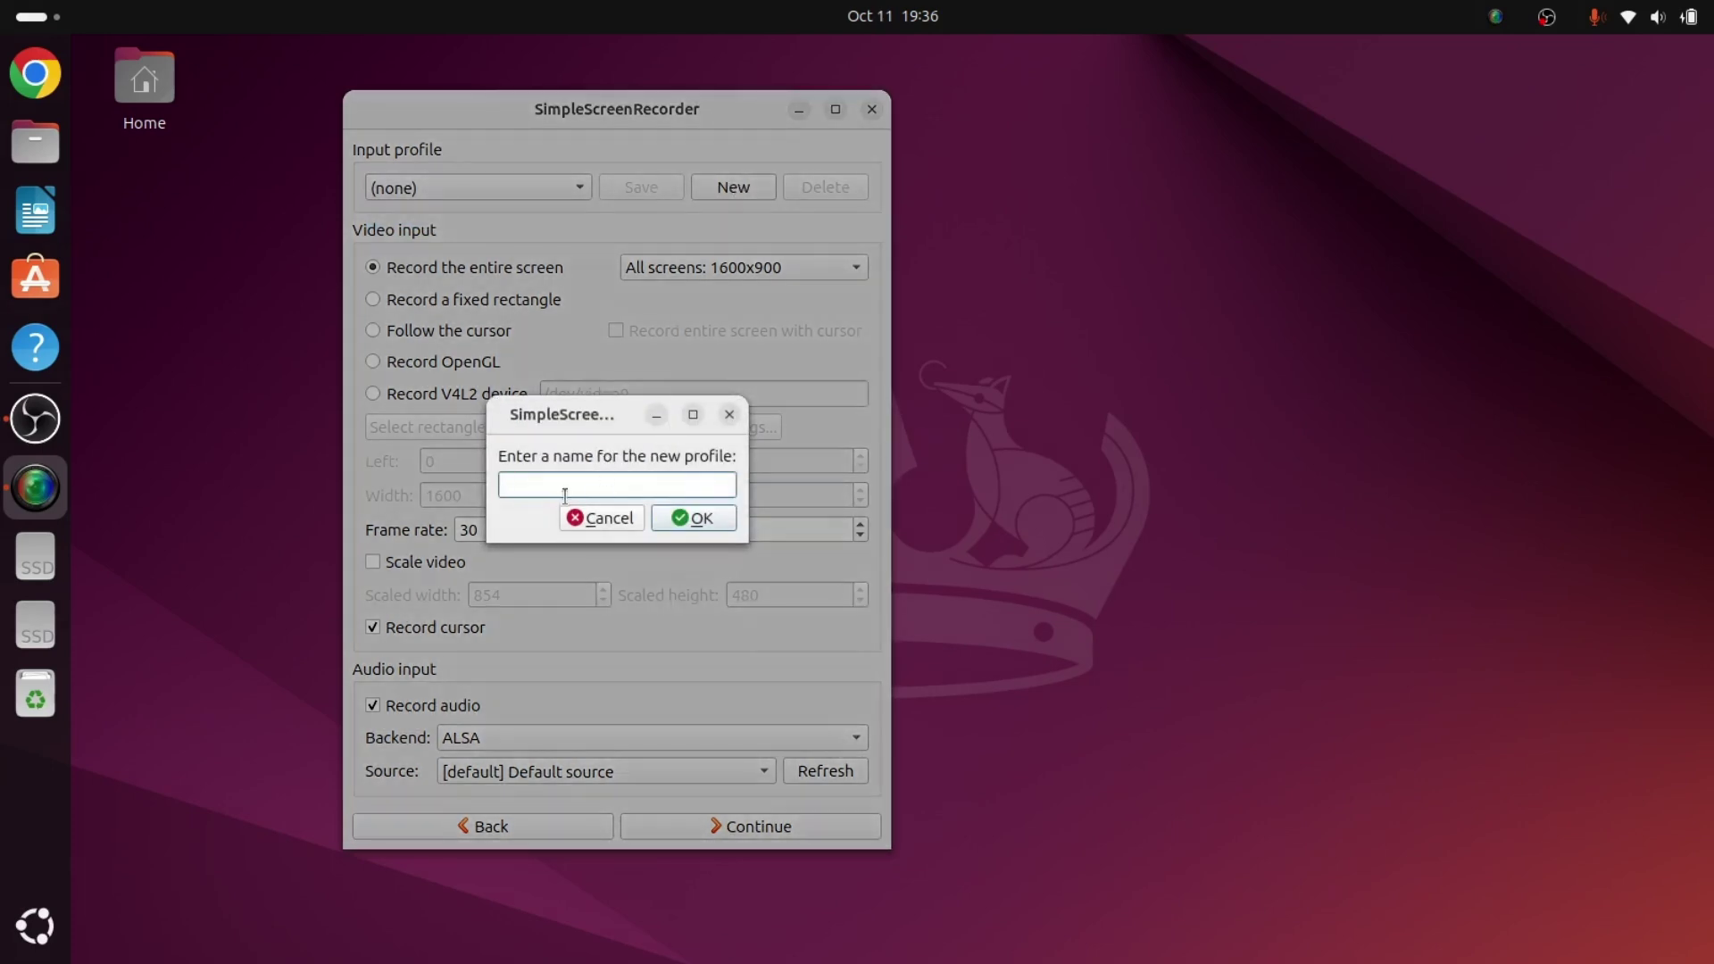
pyautogui.click(730, 414)
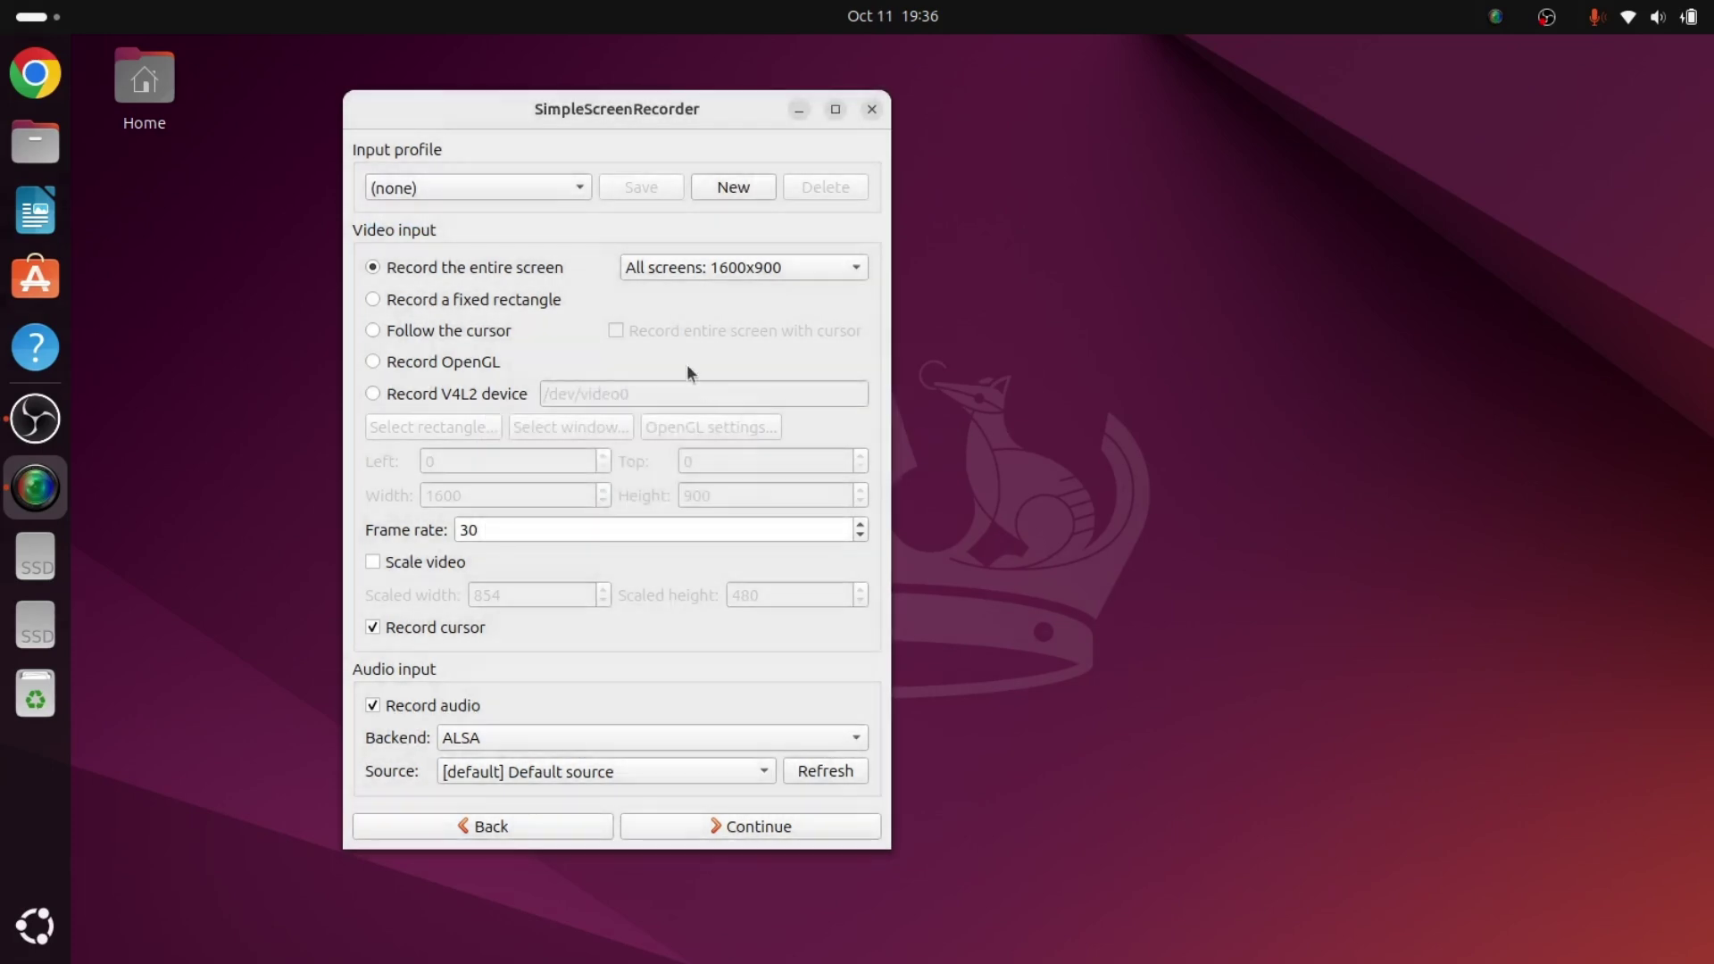
pyautogui.click(581, 194)
pyautogui.click(500, 218)
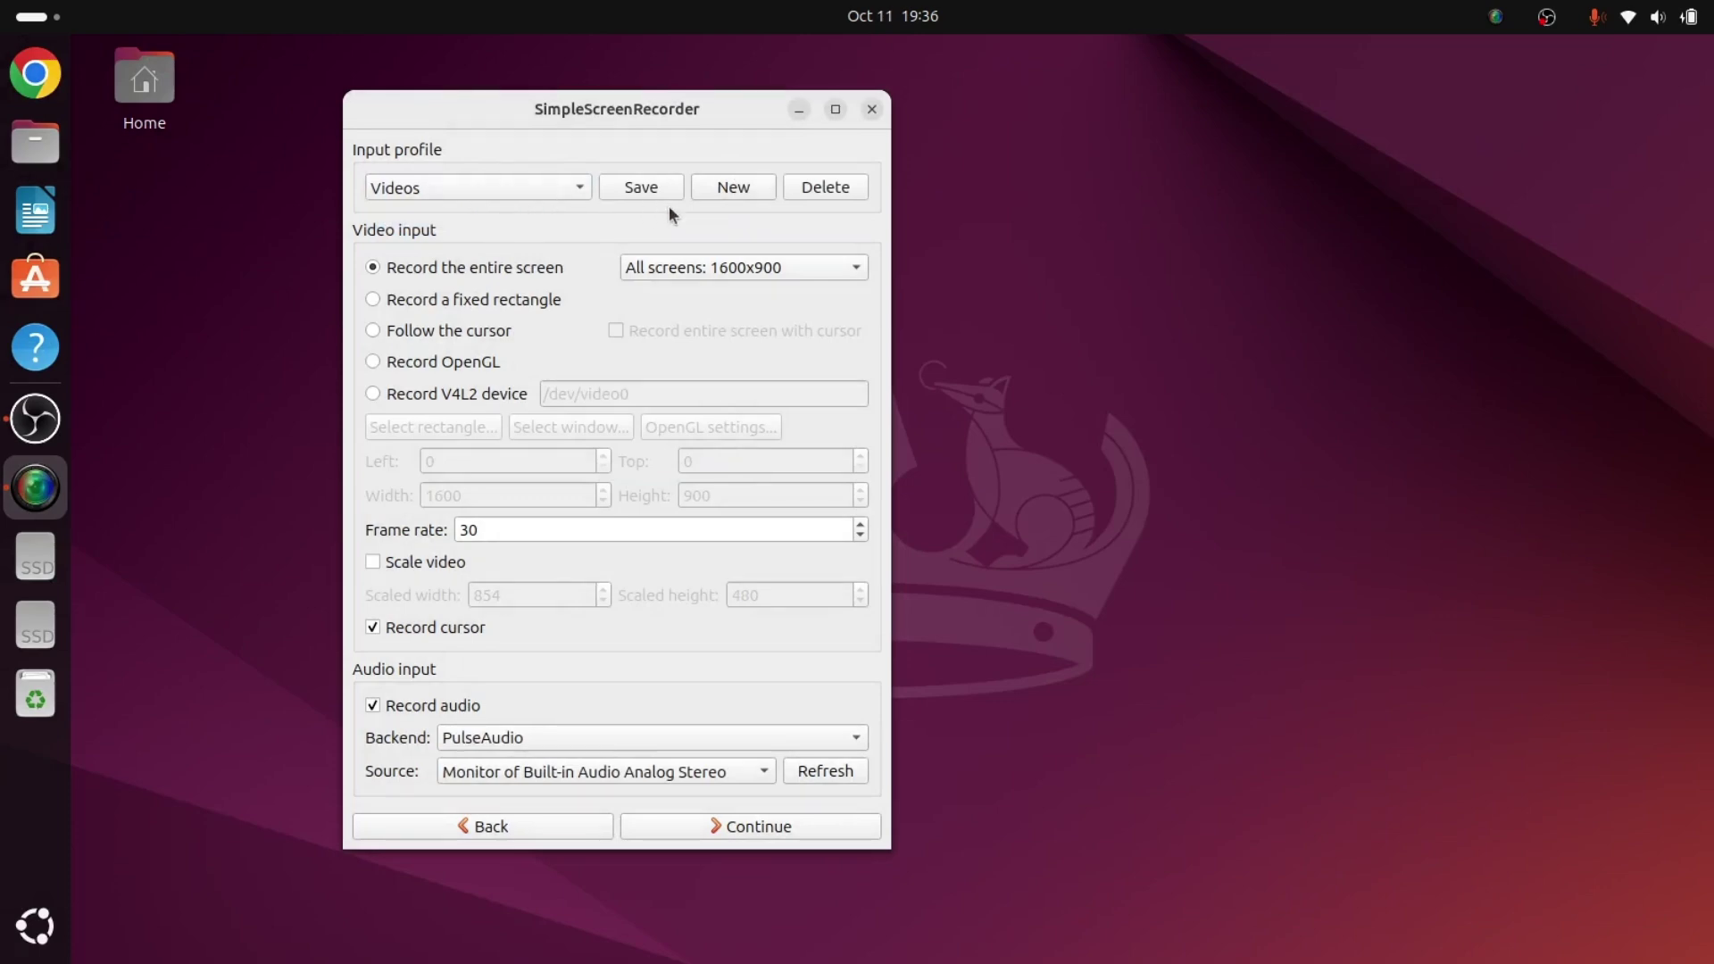
# Continue to the output settings and keep MP4 as the container format
pyautogui.click(768, 829)
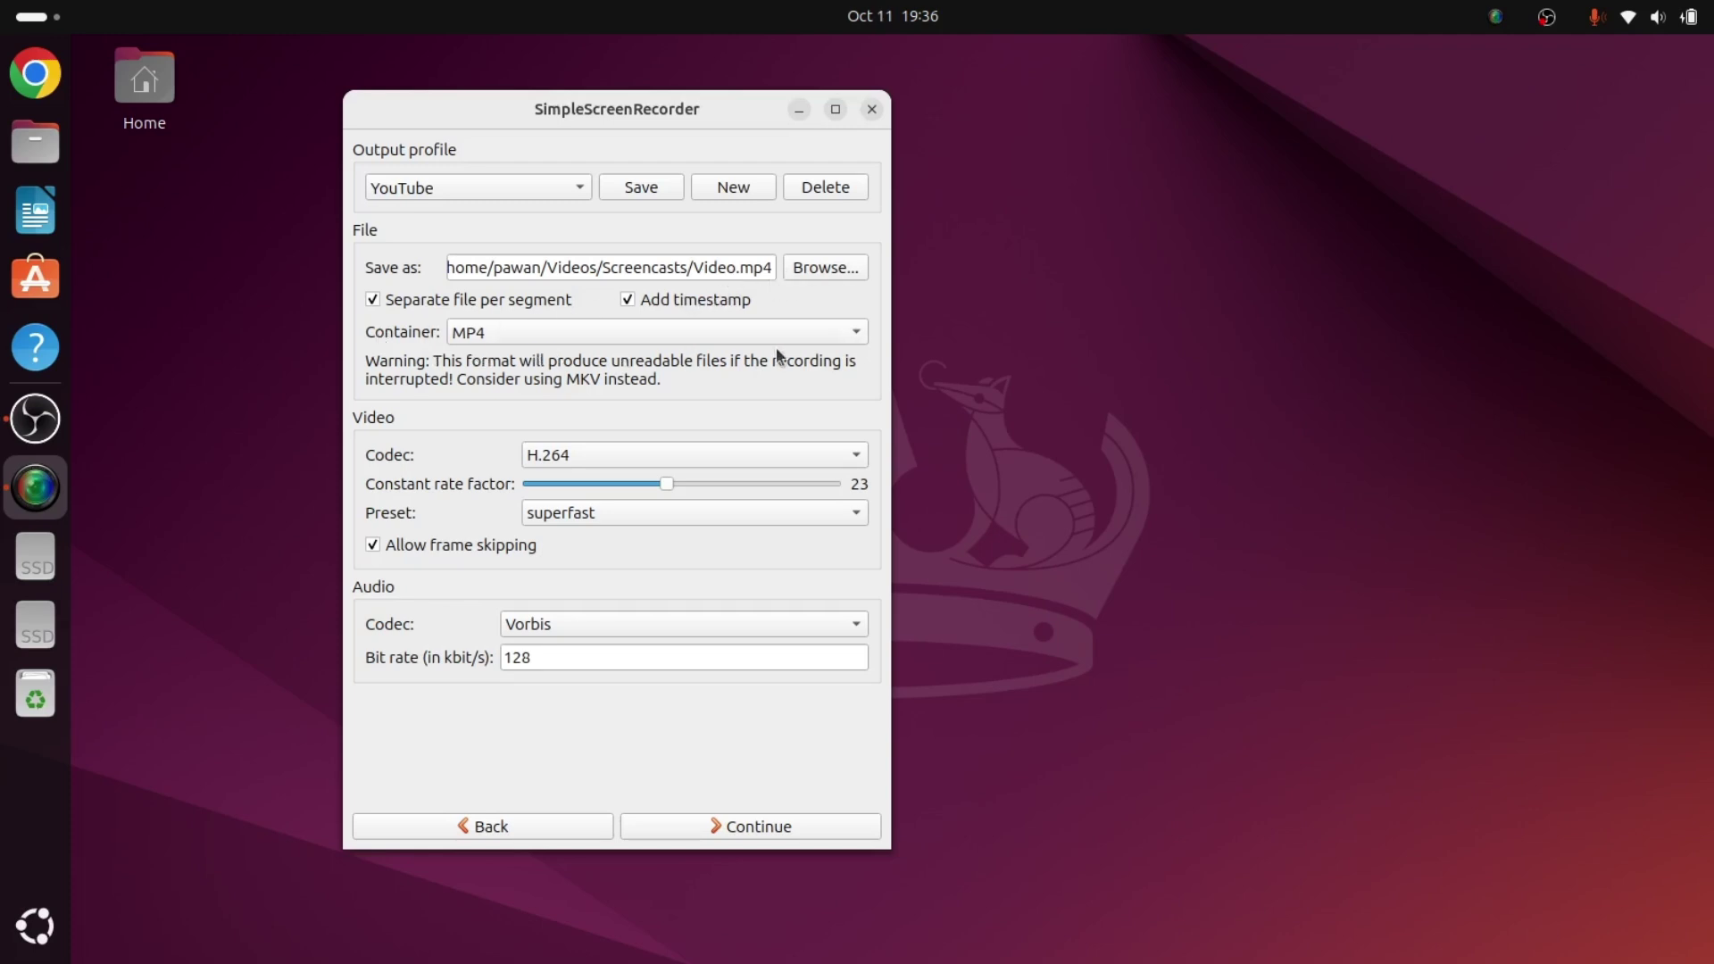
pyautogui.click(852, 339)
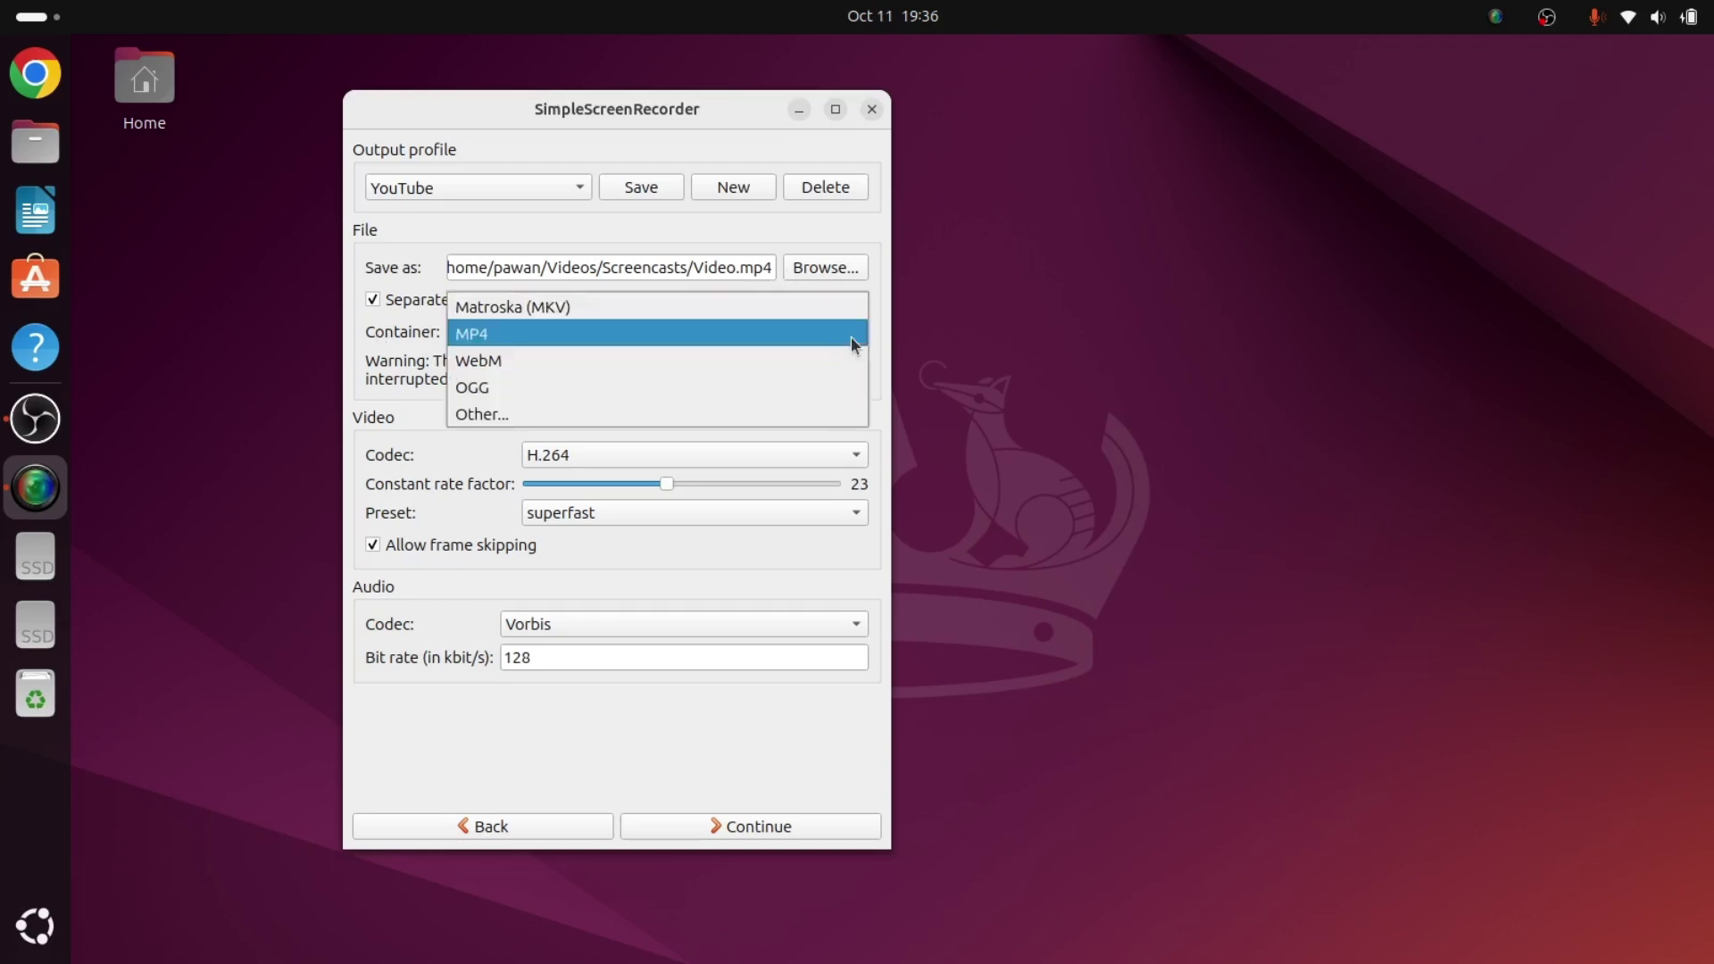
pyautogui.click(509, 336)
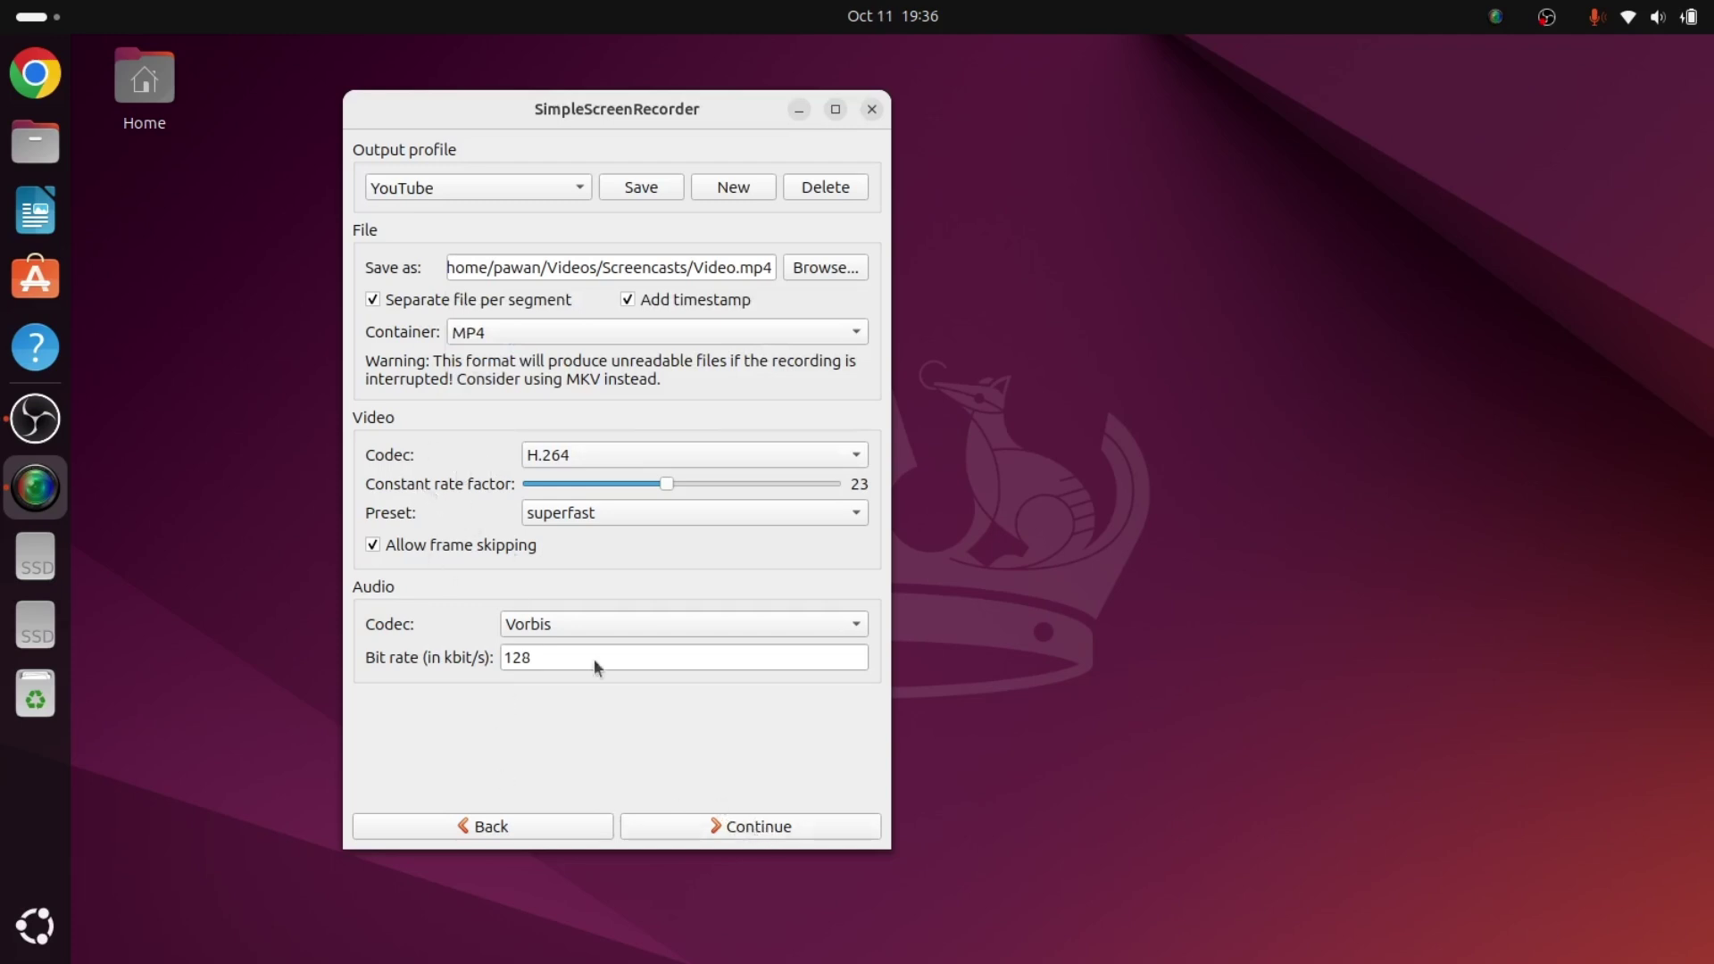
pyautogui.click(532, 195)
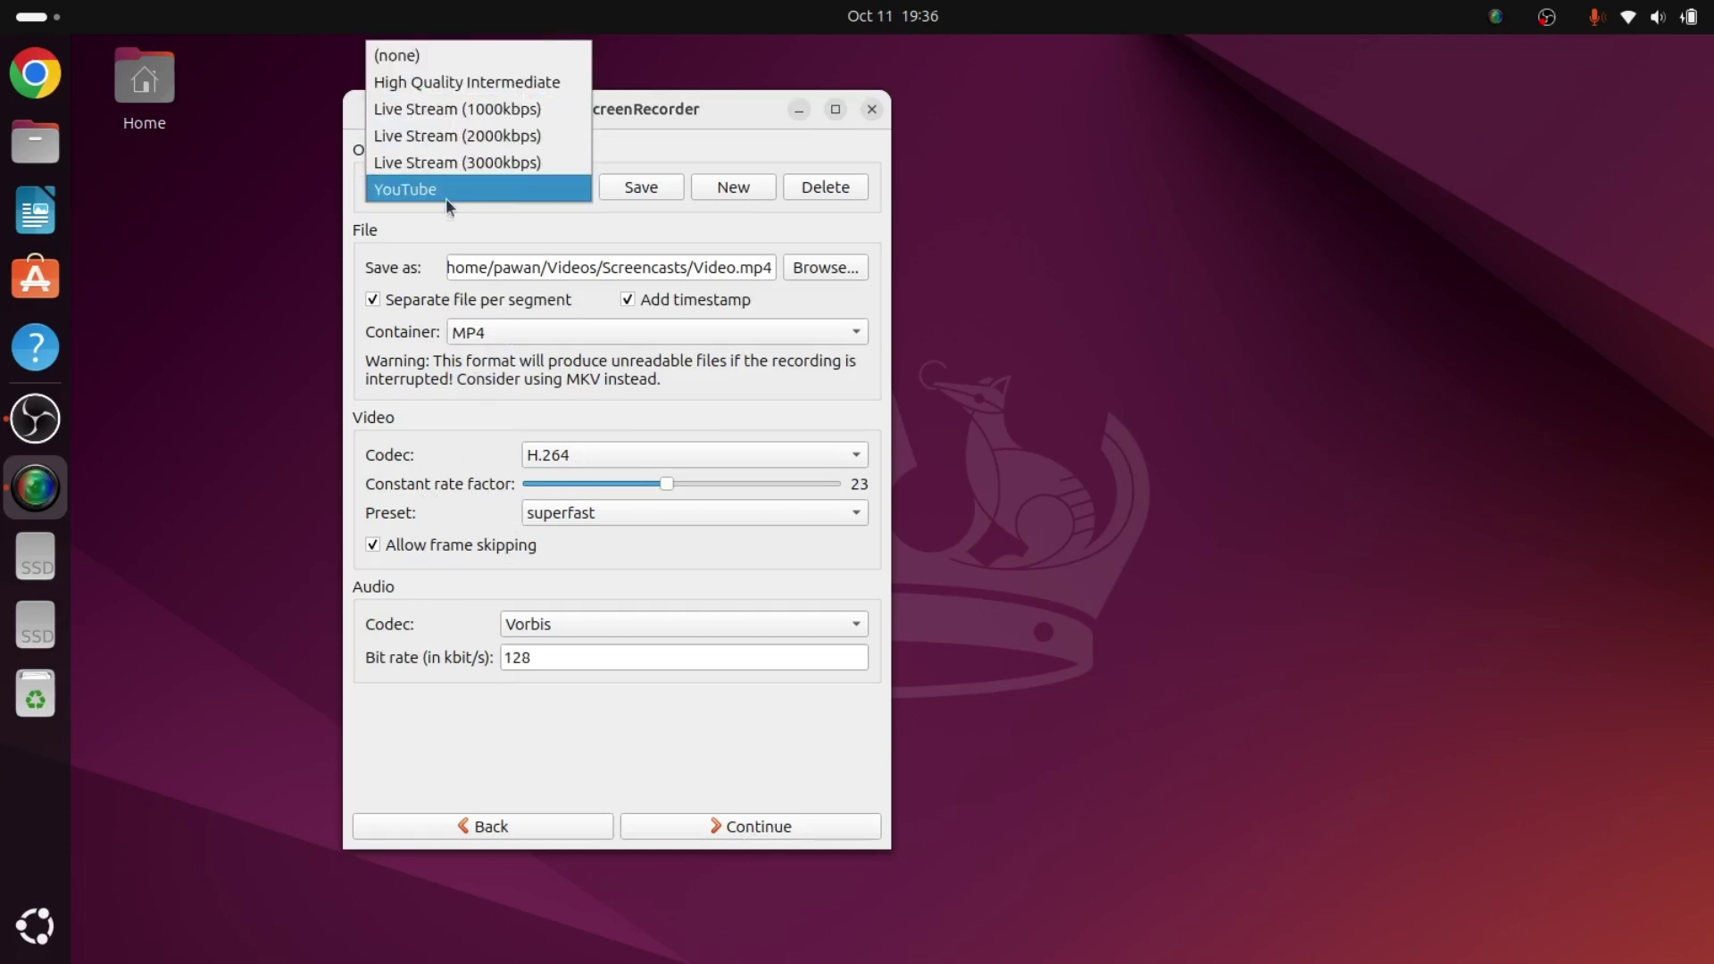
# Reload the YouTube output profile and dismiss the missing output file error
pyautogui.click(506, 189)
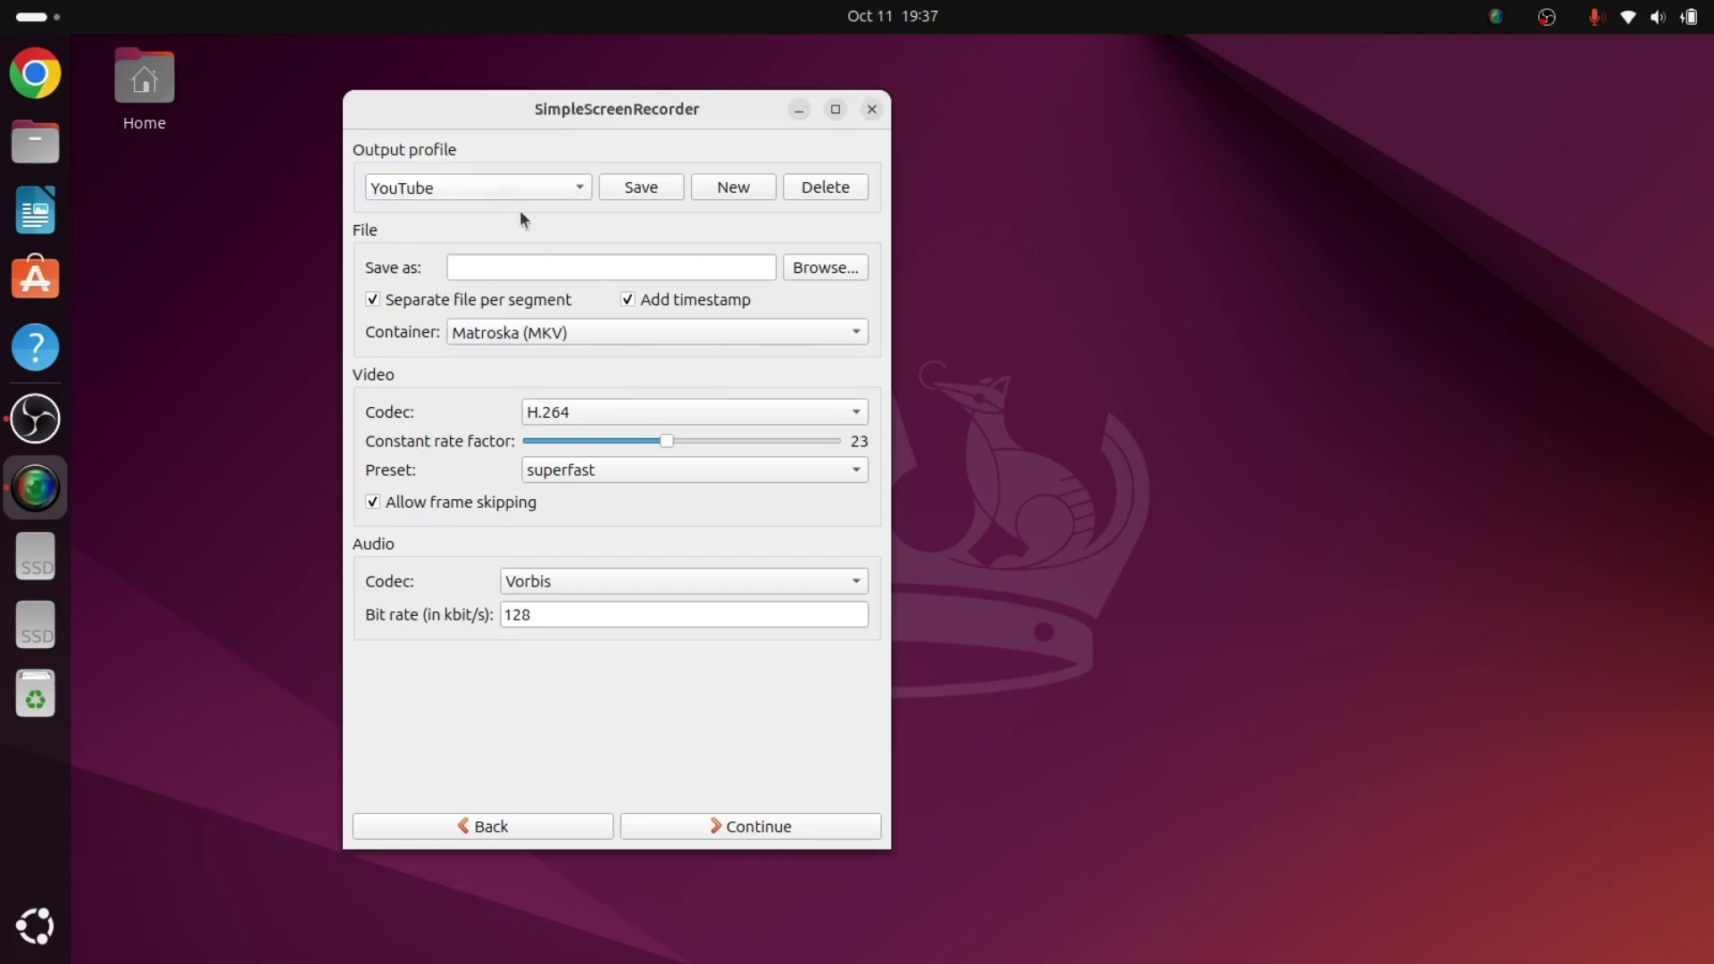
pyautogui.click(777, 825)
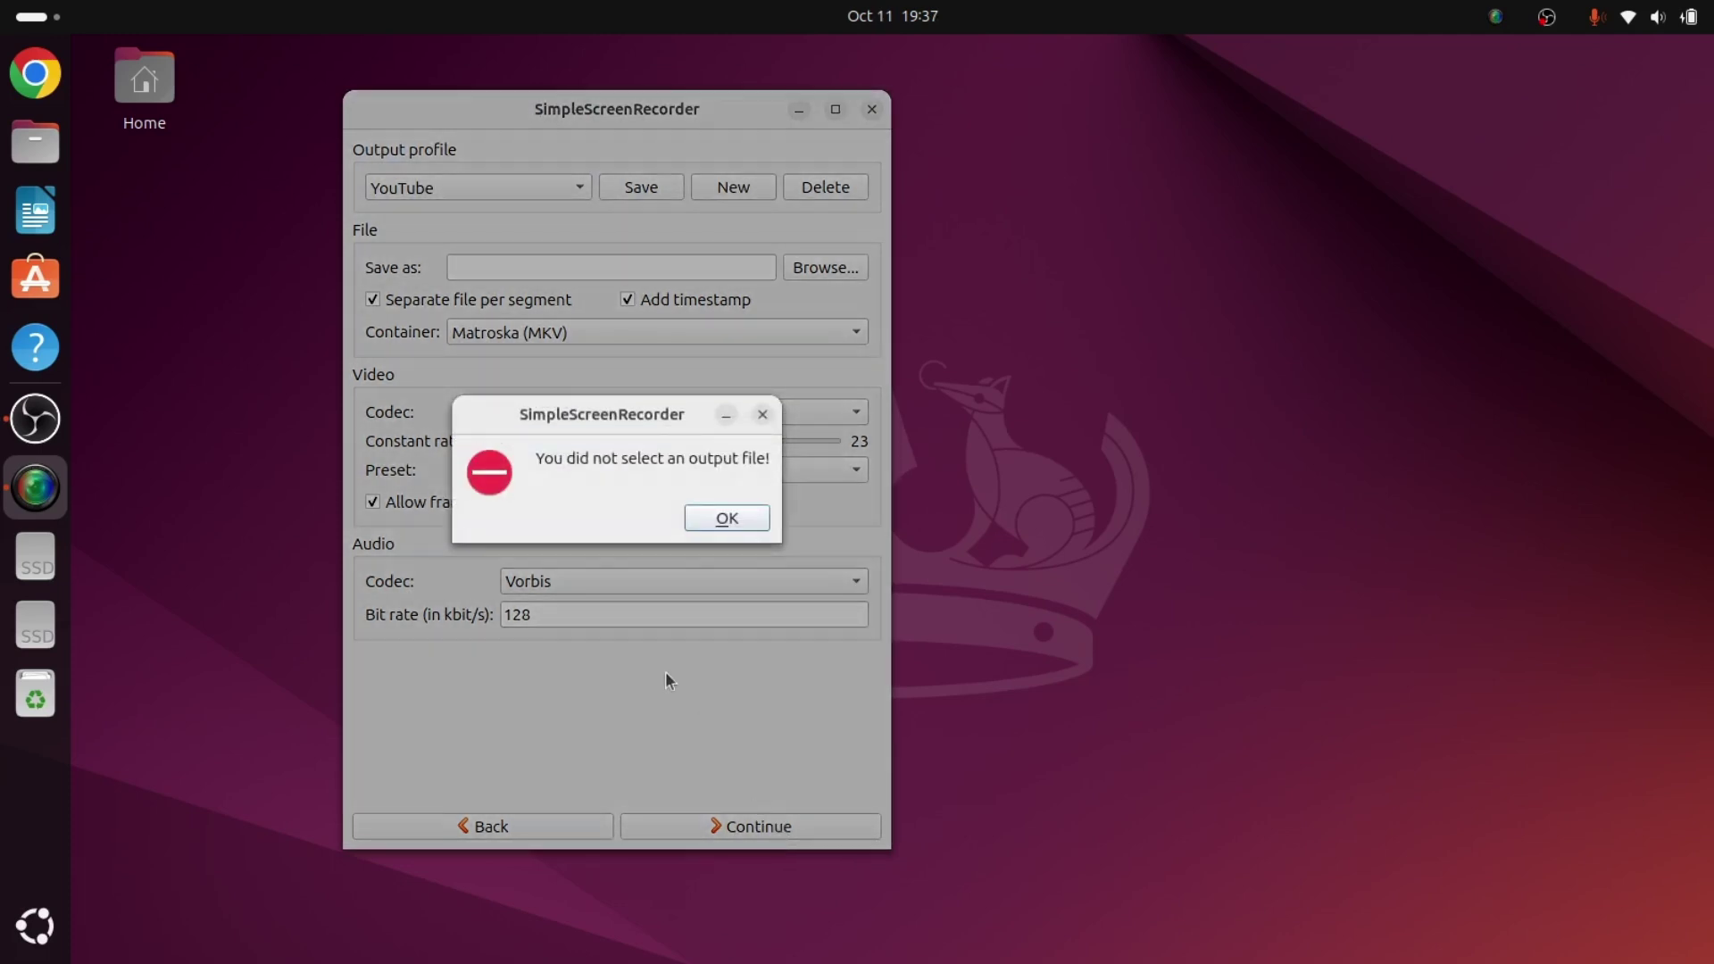
pyautogui.click(743, 521)
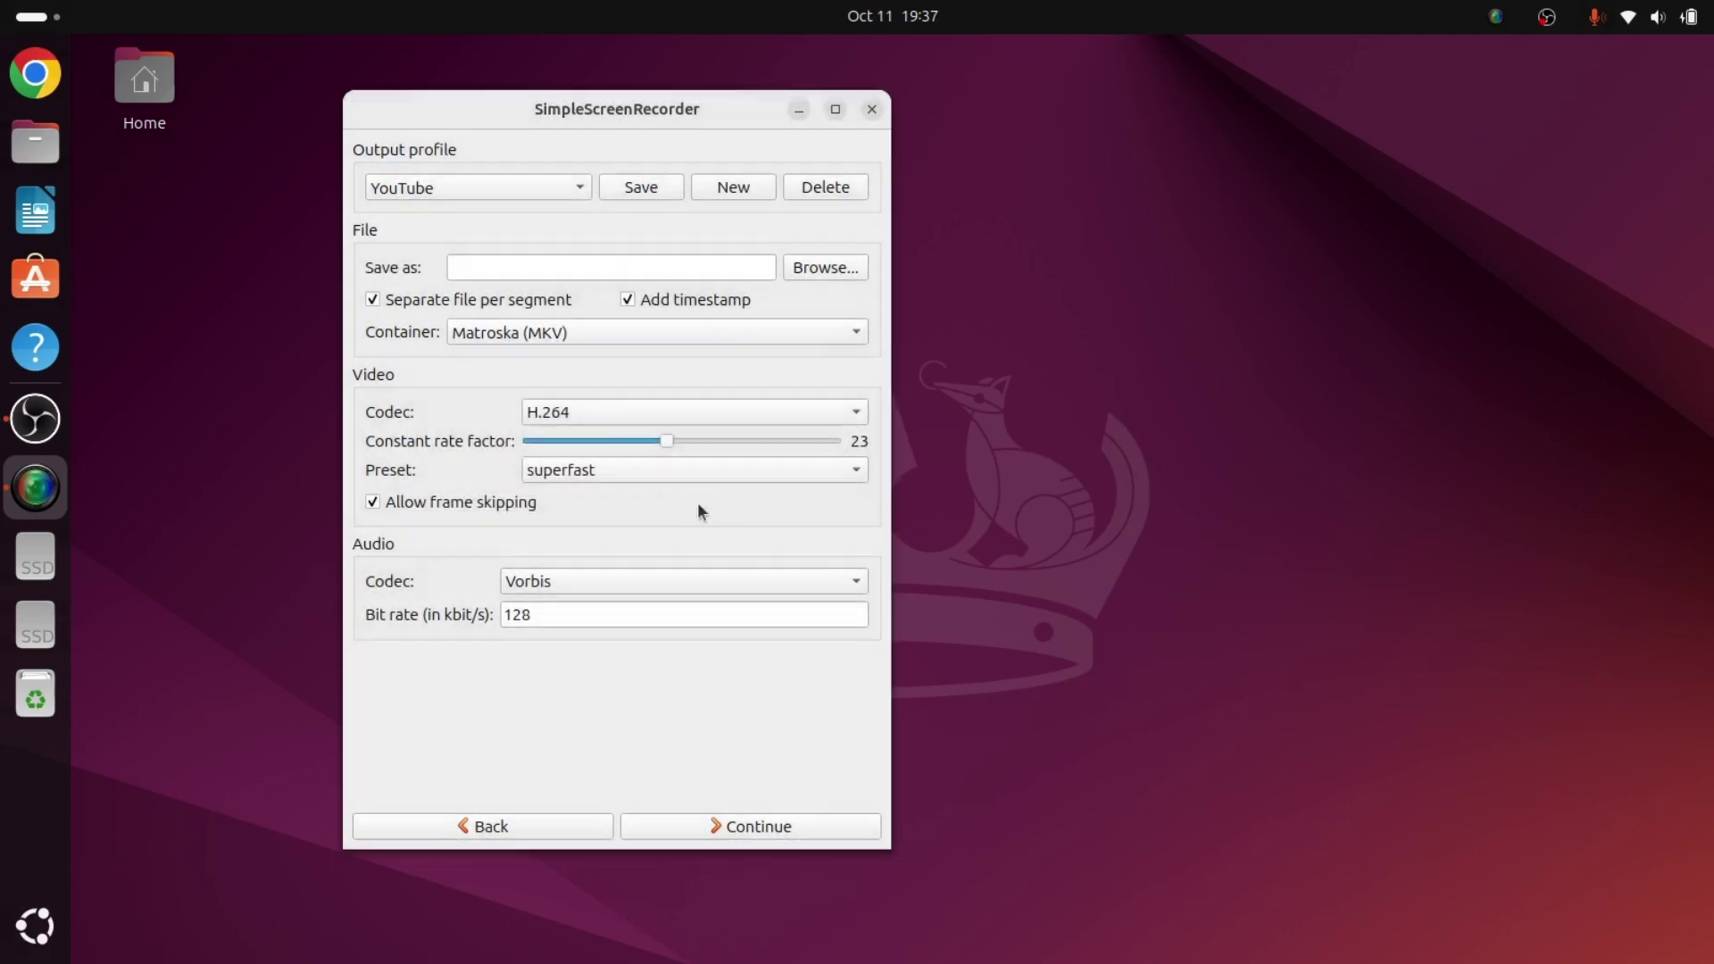
# Set the save path to video1.mp4 in the Desktop videos folder
pyautogui.click(826, 265)
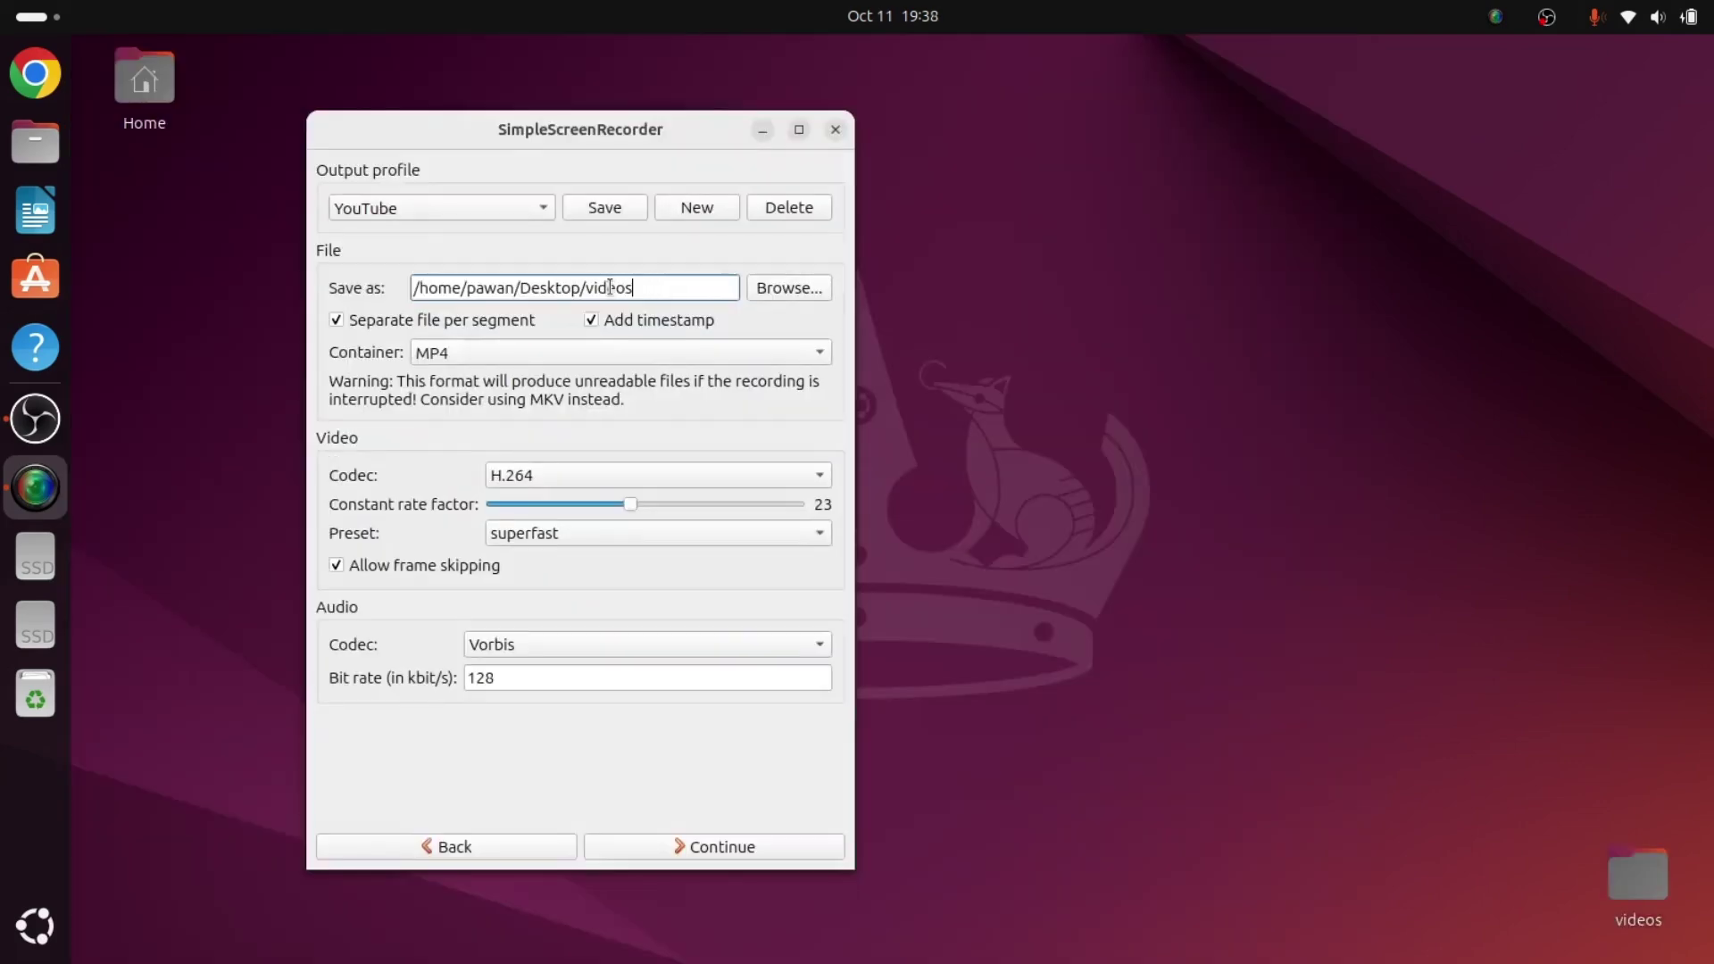
pyautogui.hotkey('ctrl', 'a')
pyautogui.press('BackSpace')
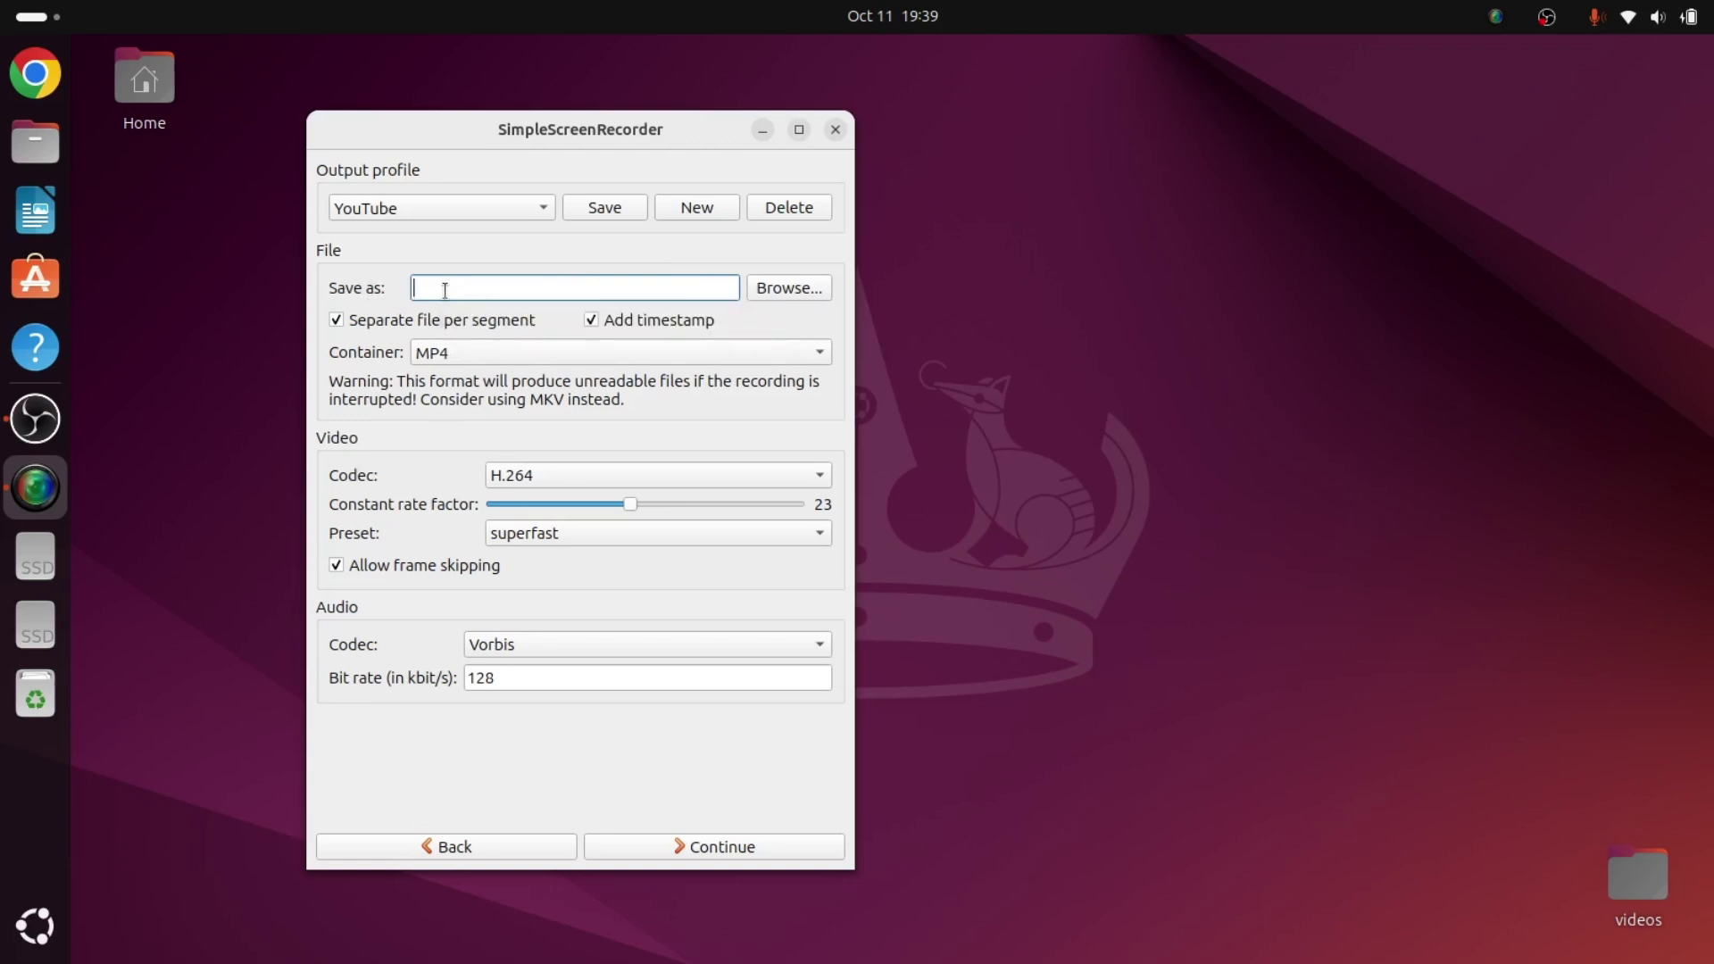
pyautogui.write('/home/pawan/Desktop/videos/')
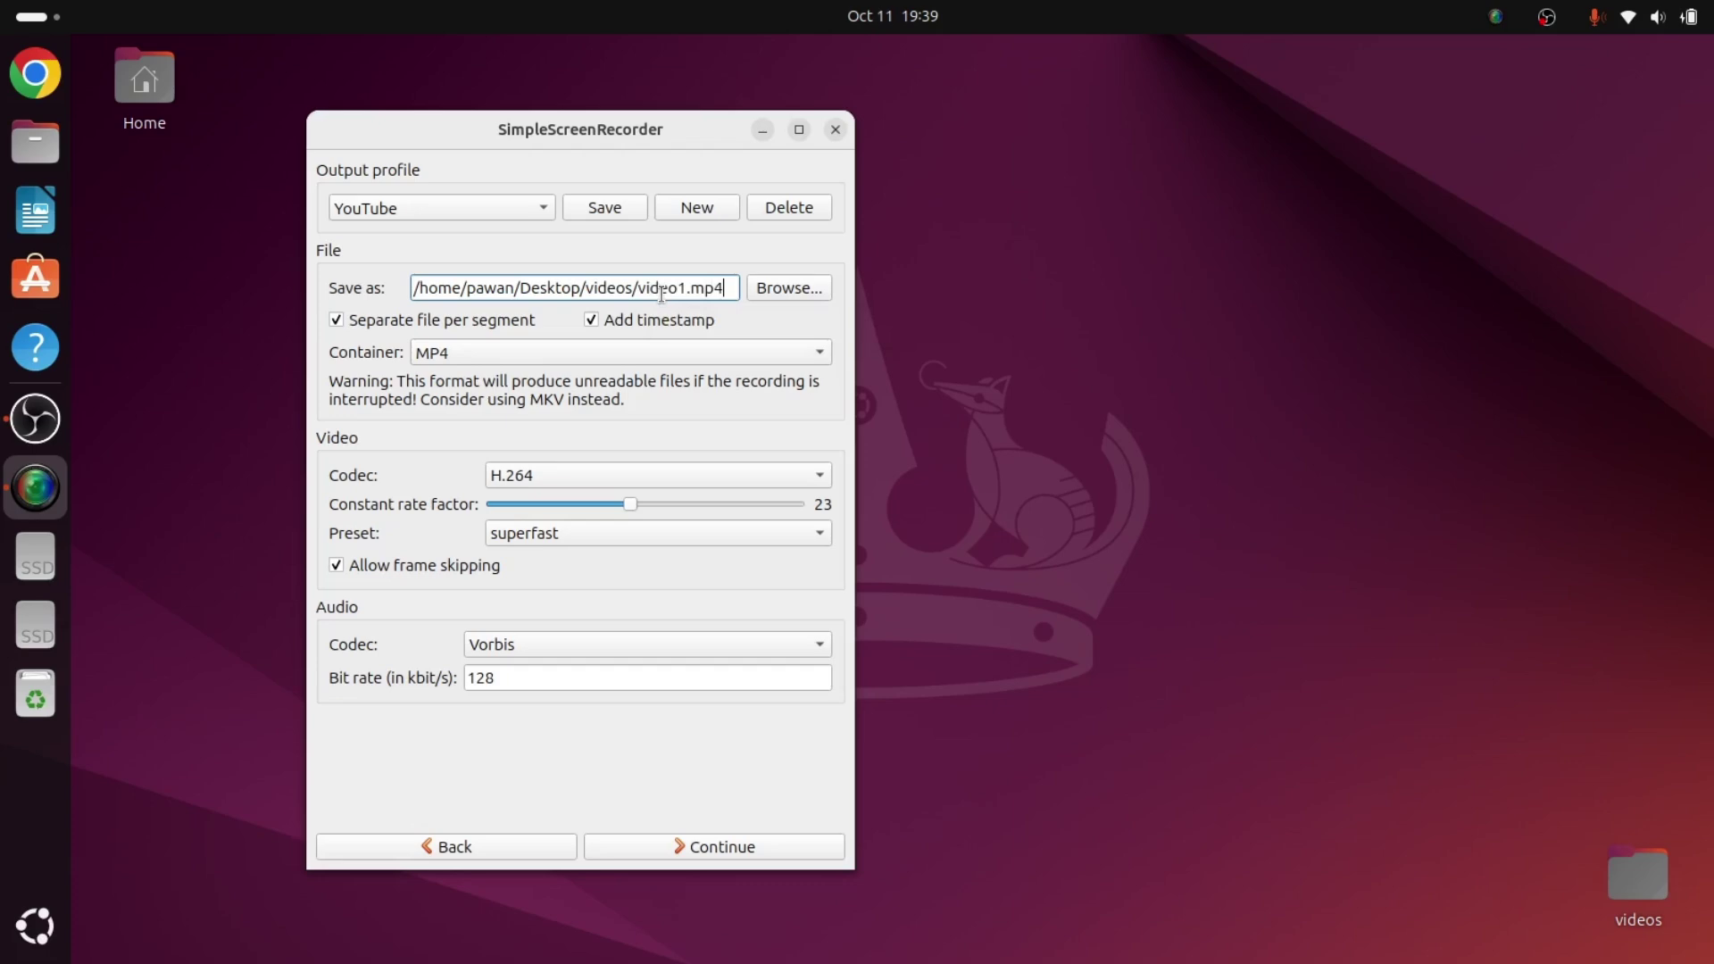
# Start a screen recording and minimize the recorder window
pyautogui.click(732, 848)
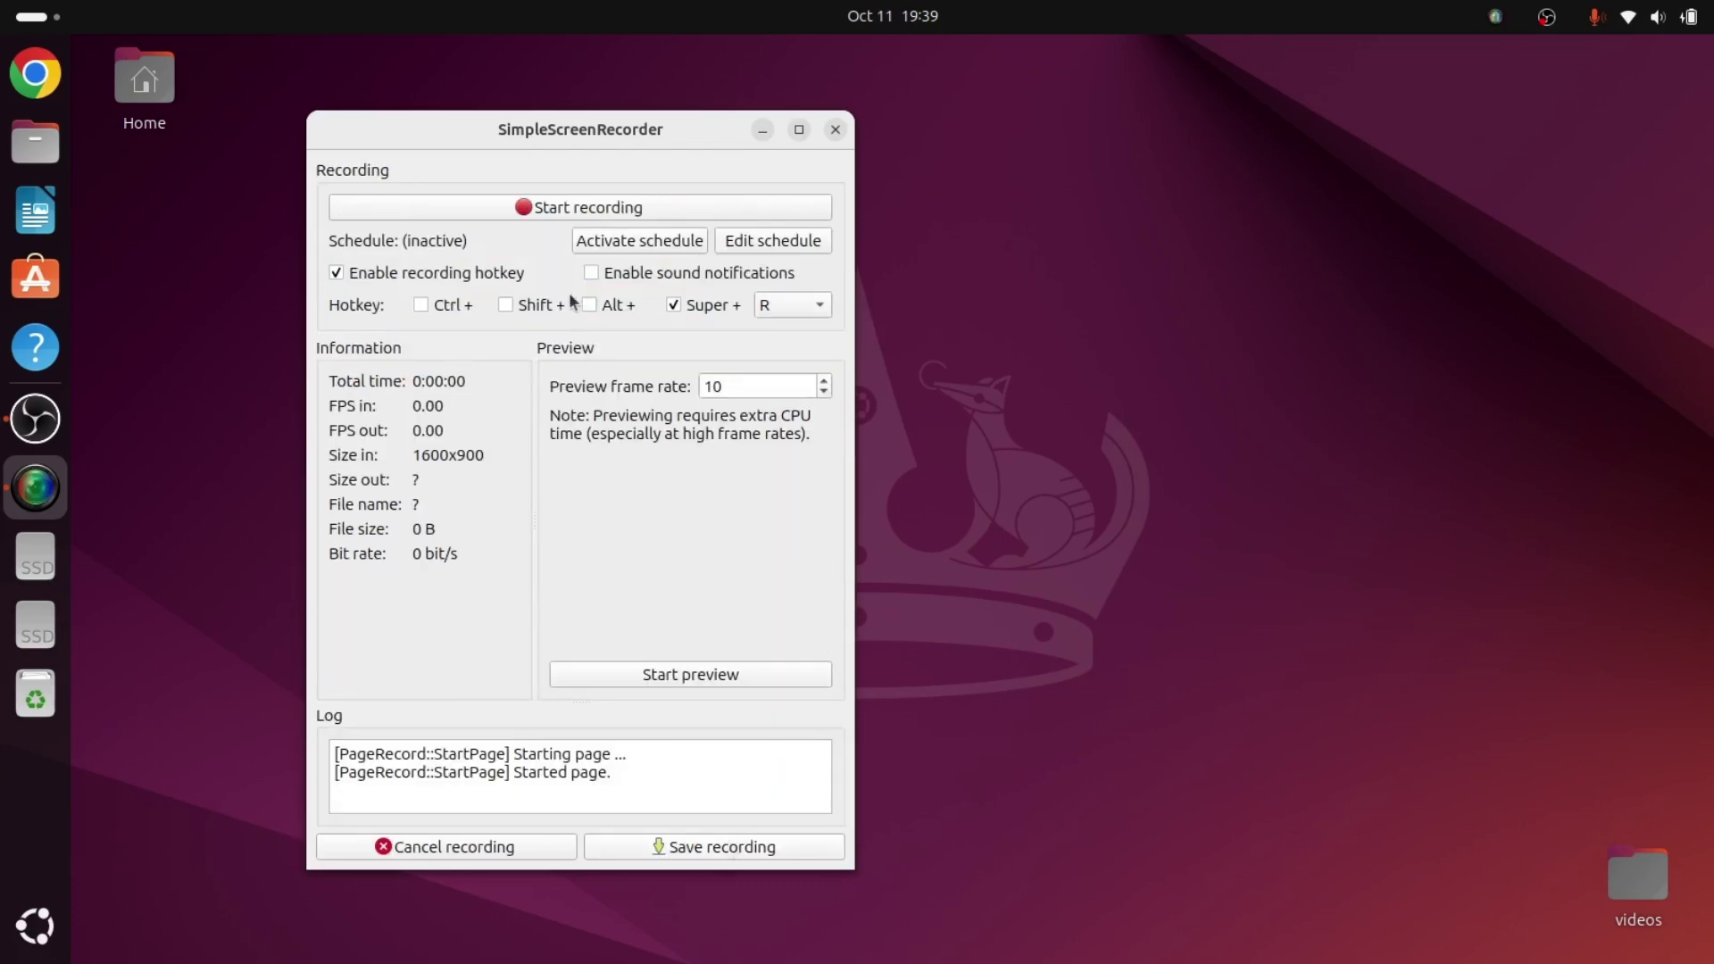
pyautogui.click(588, 206)
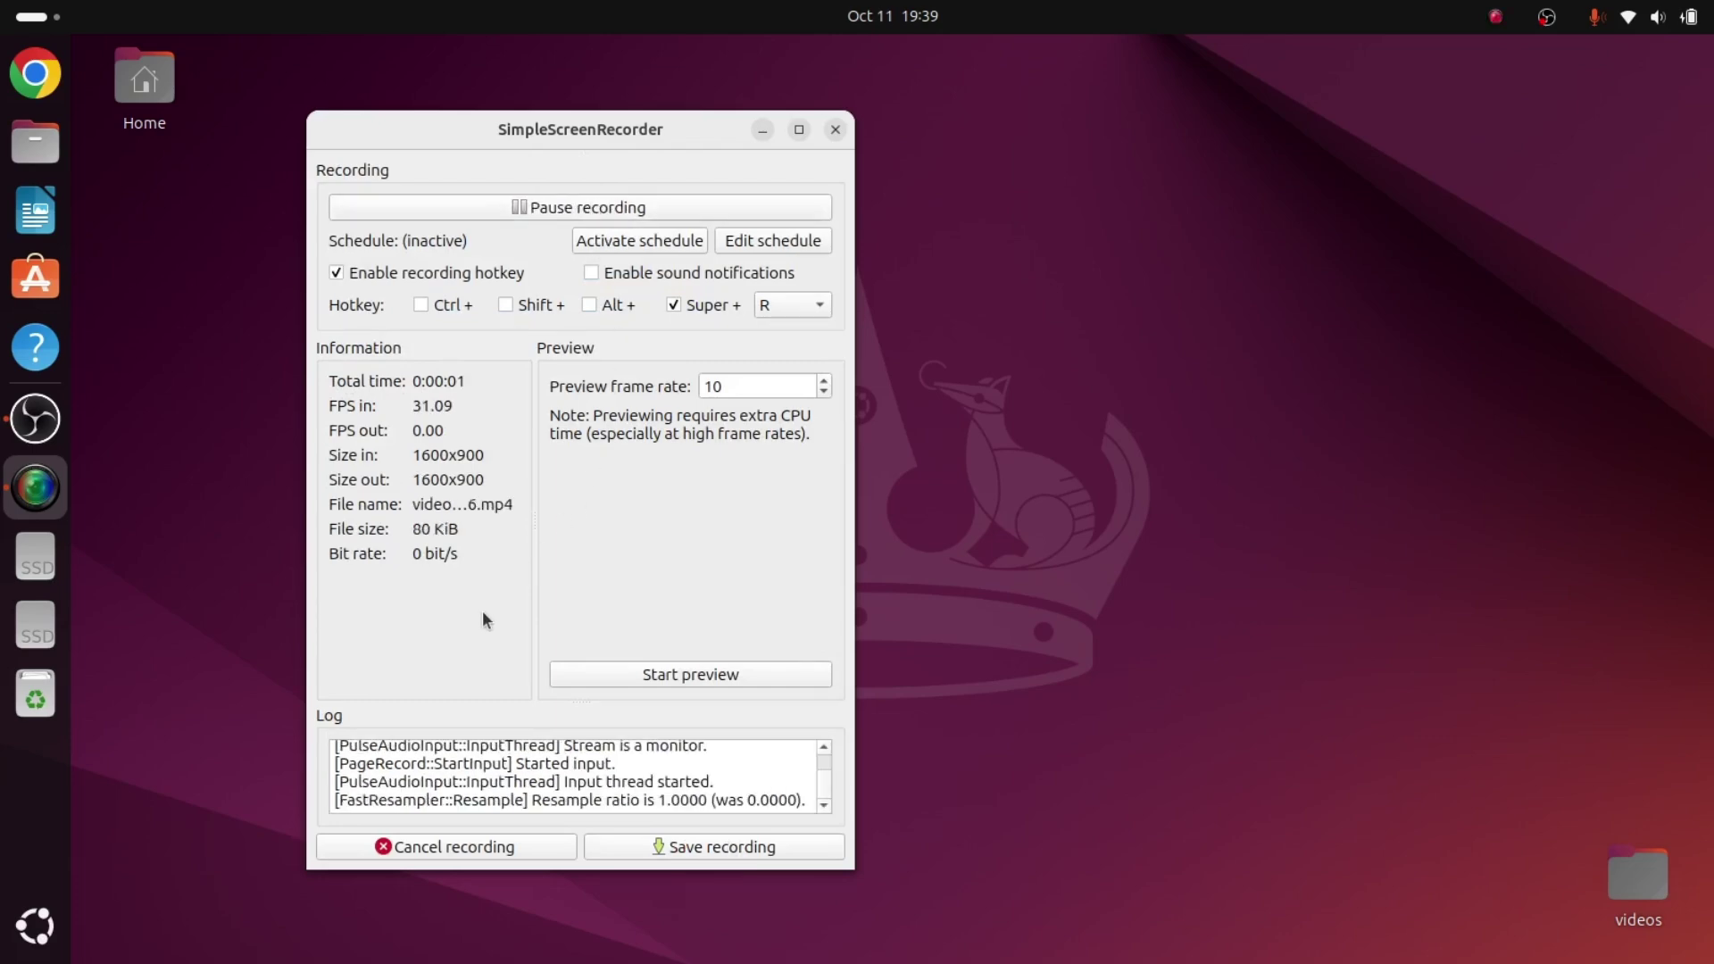
pyautogui.click(764, 131)
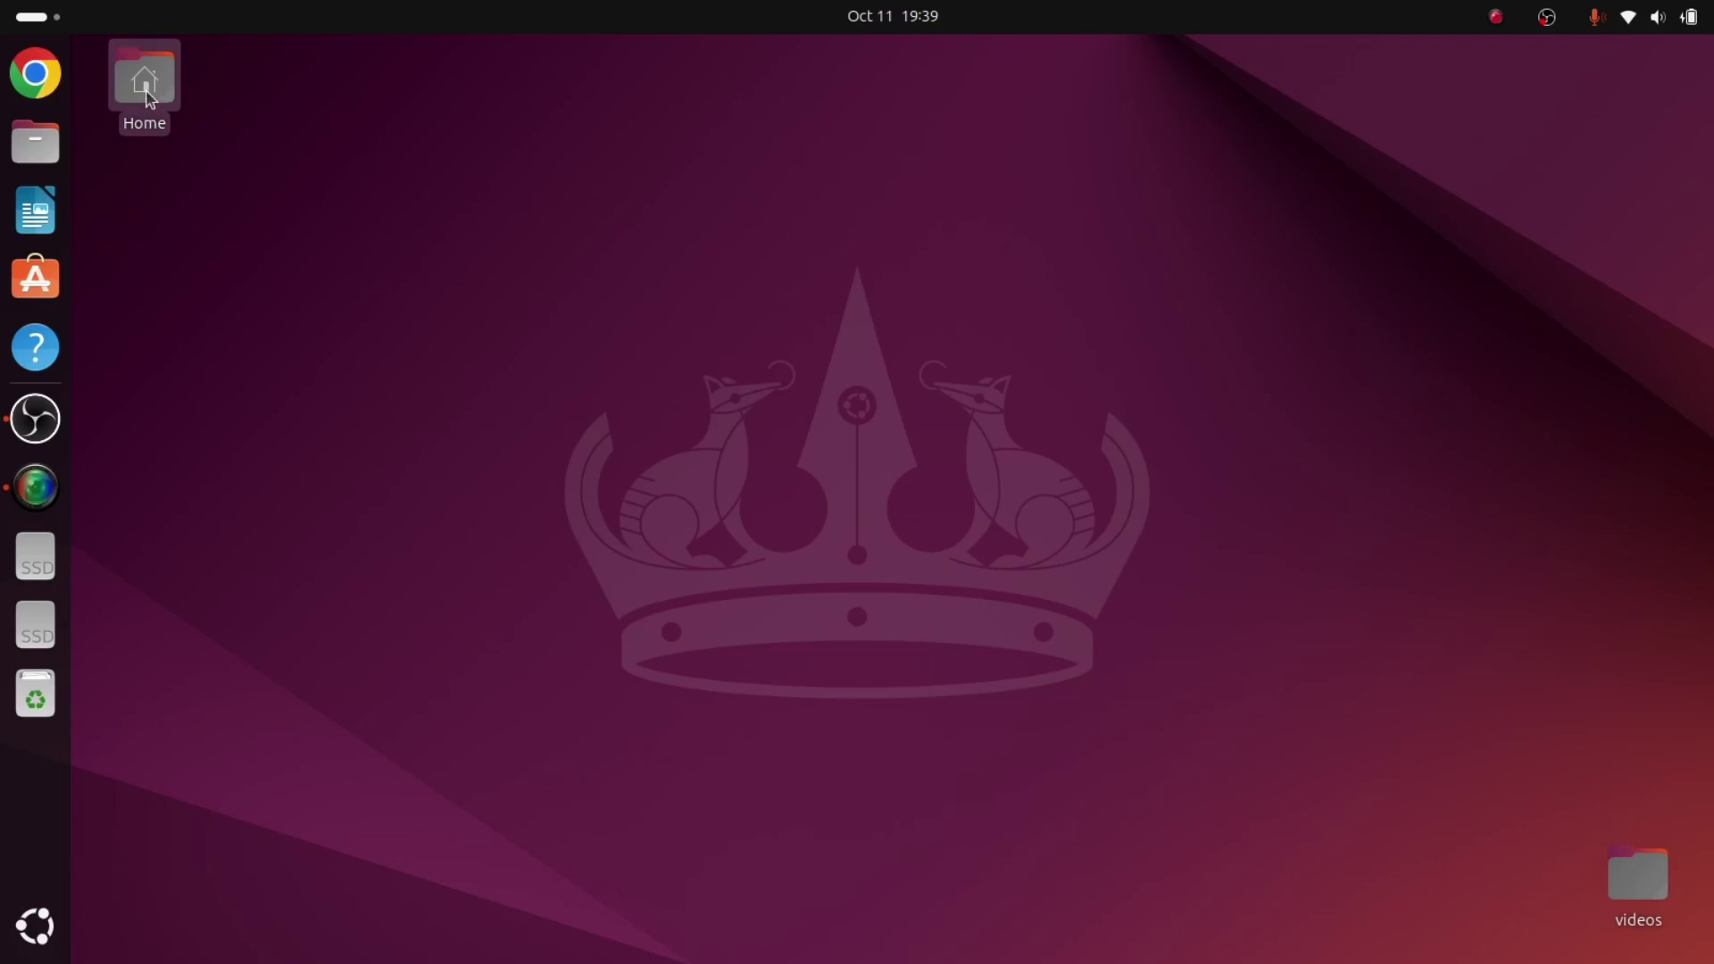
# Page through the application overview while the screen is being captured
pyautogui.click(34, 926)
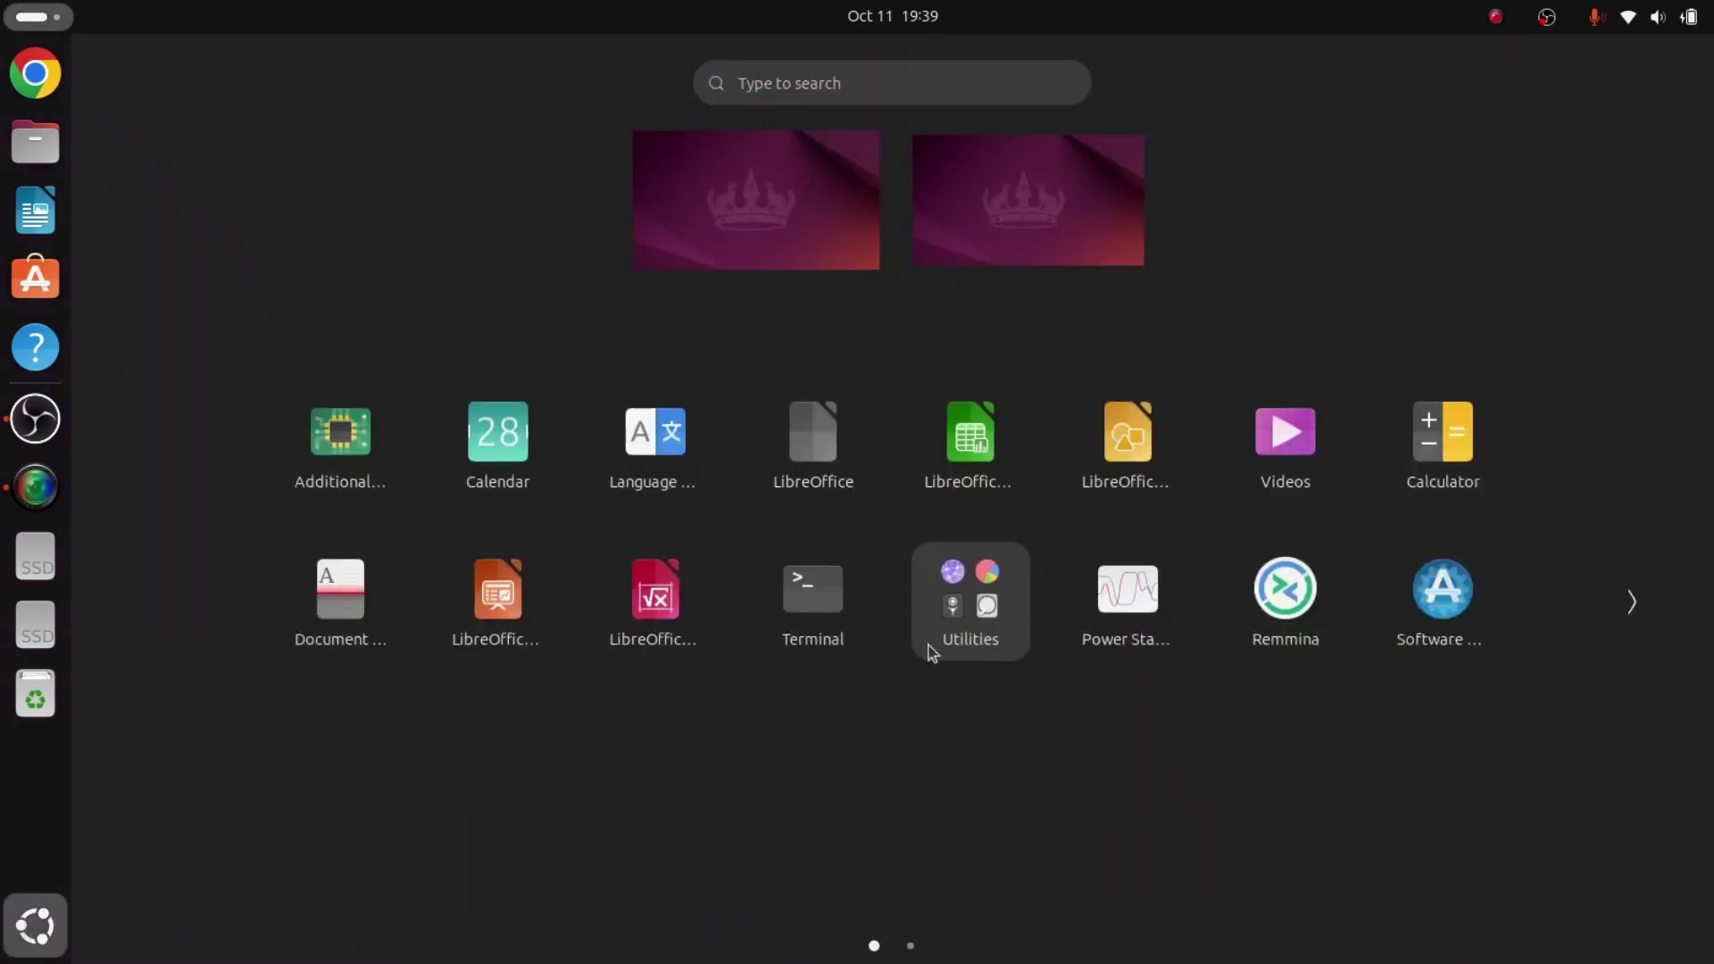
pyautogui.click(1632, 603)
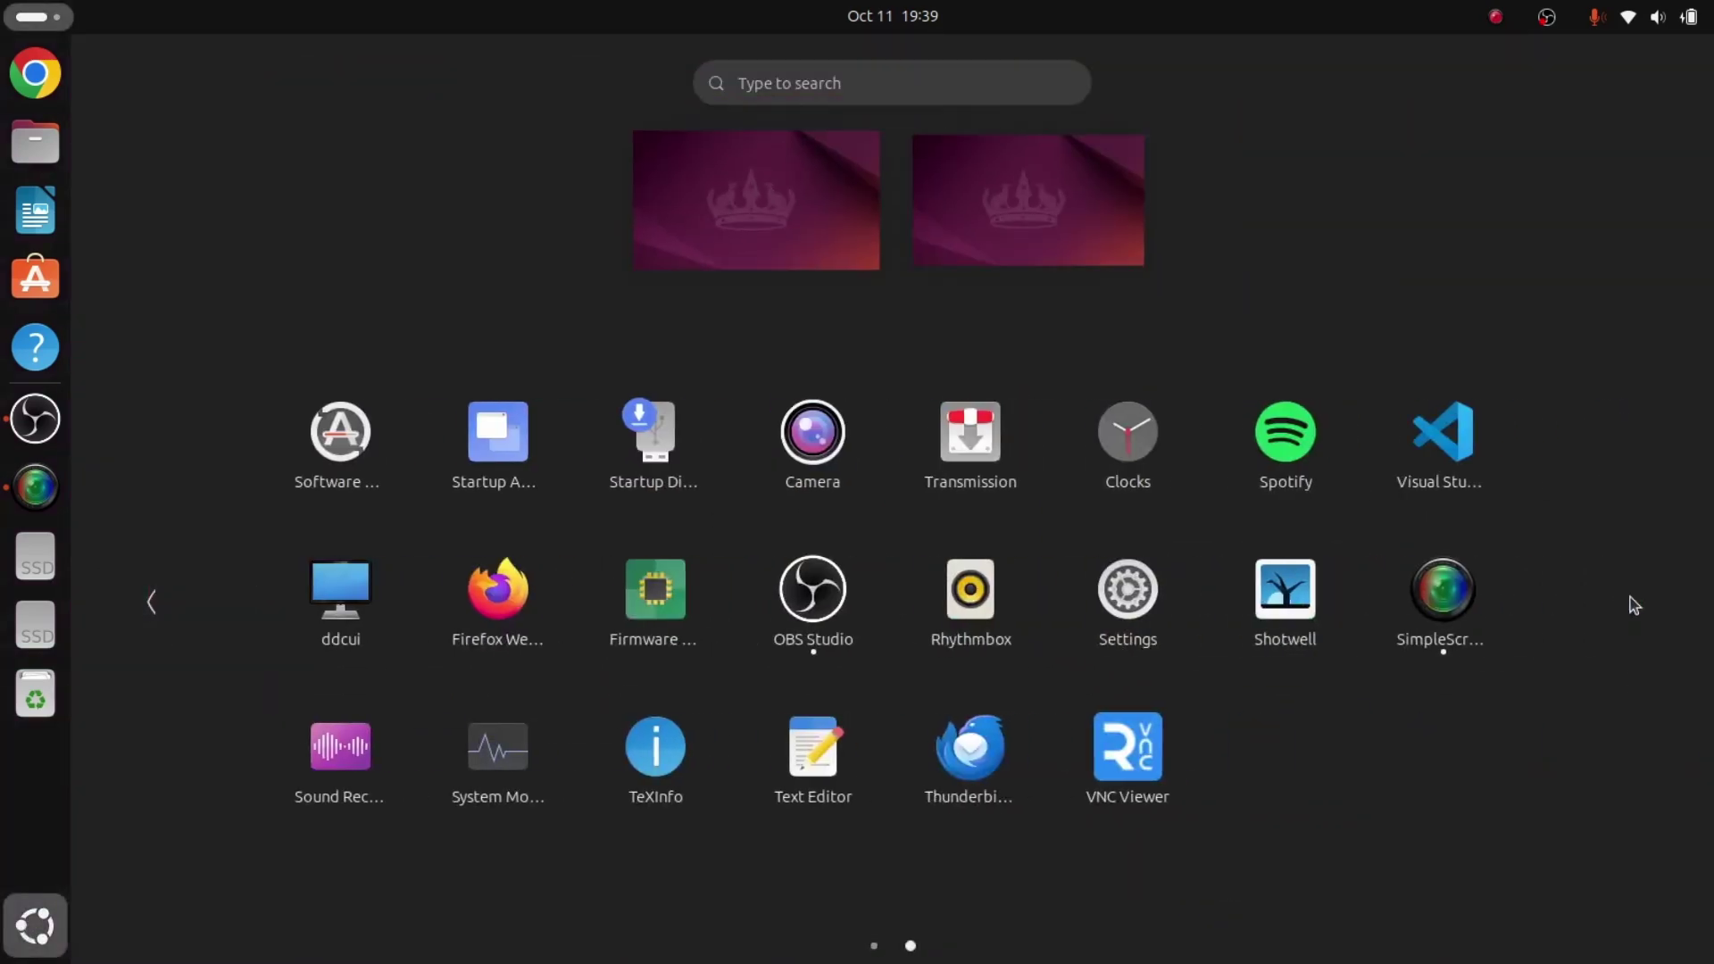
pyautogui.click(152, 605)
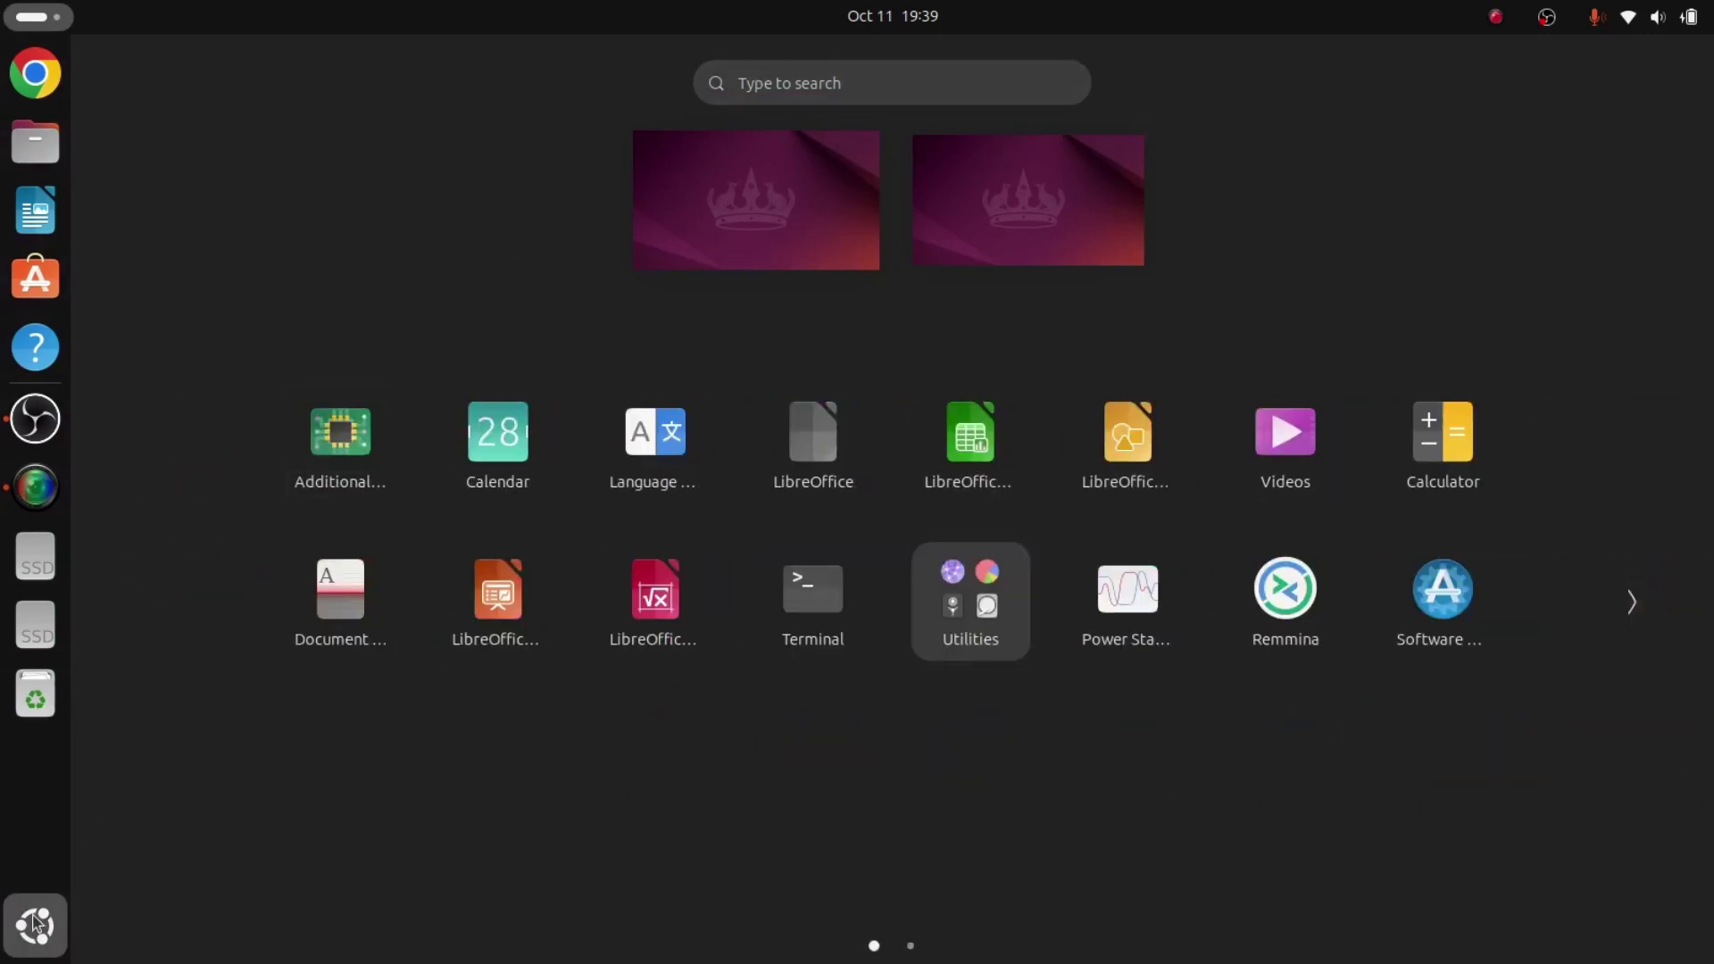
pyautogui.click(36, 925)
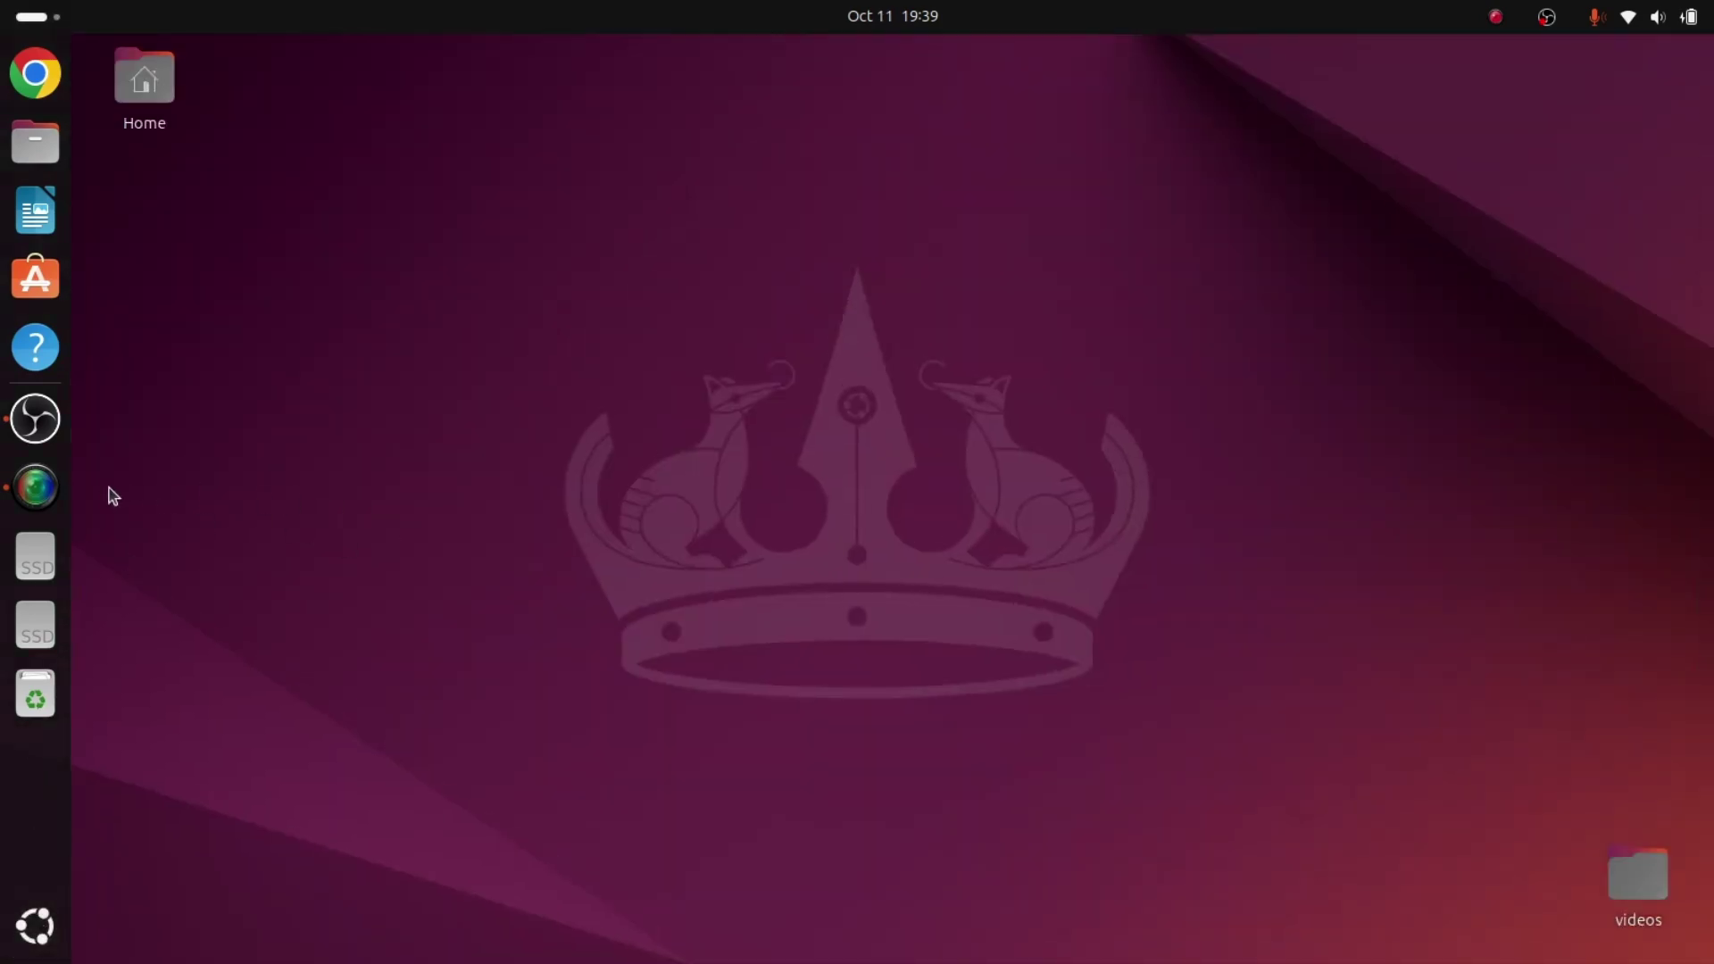
# Stop the recording, save it as an MP4, and open its Desktop videos folder
pyautogui.click(66, 478)
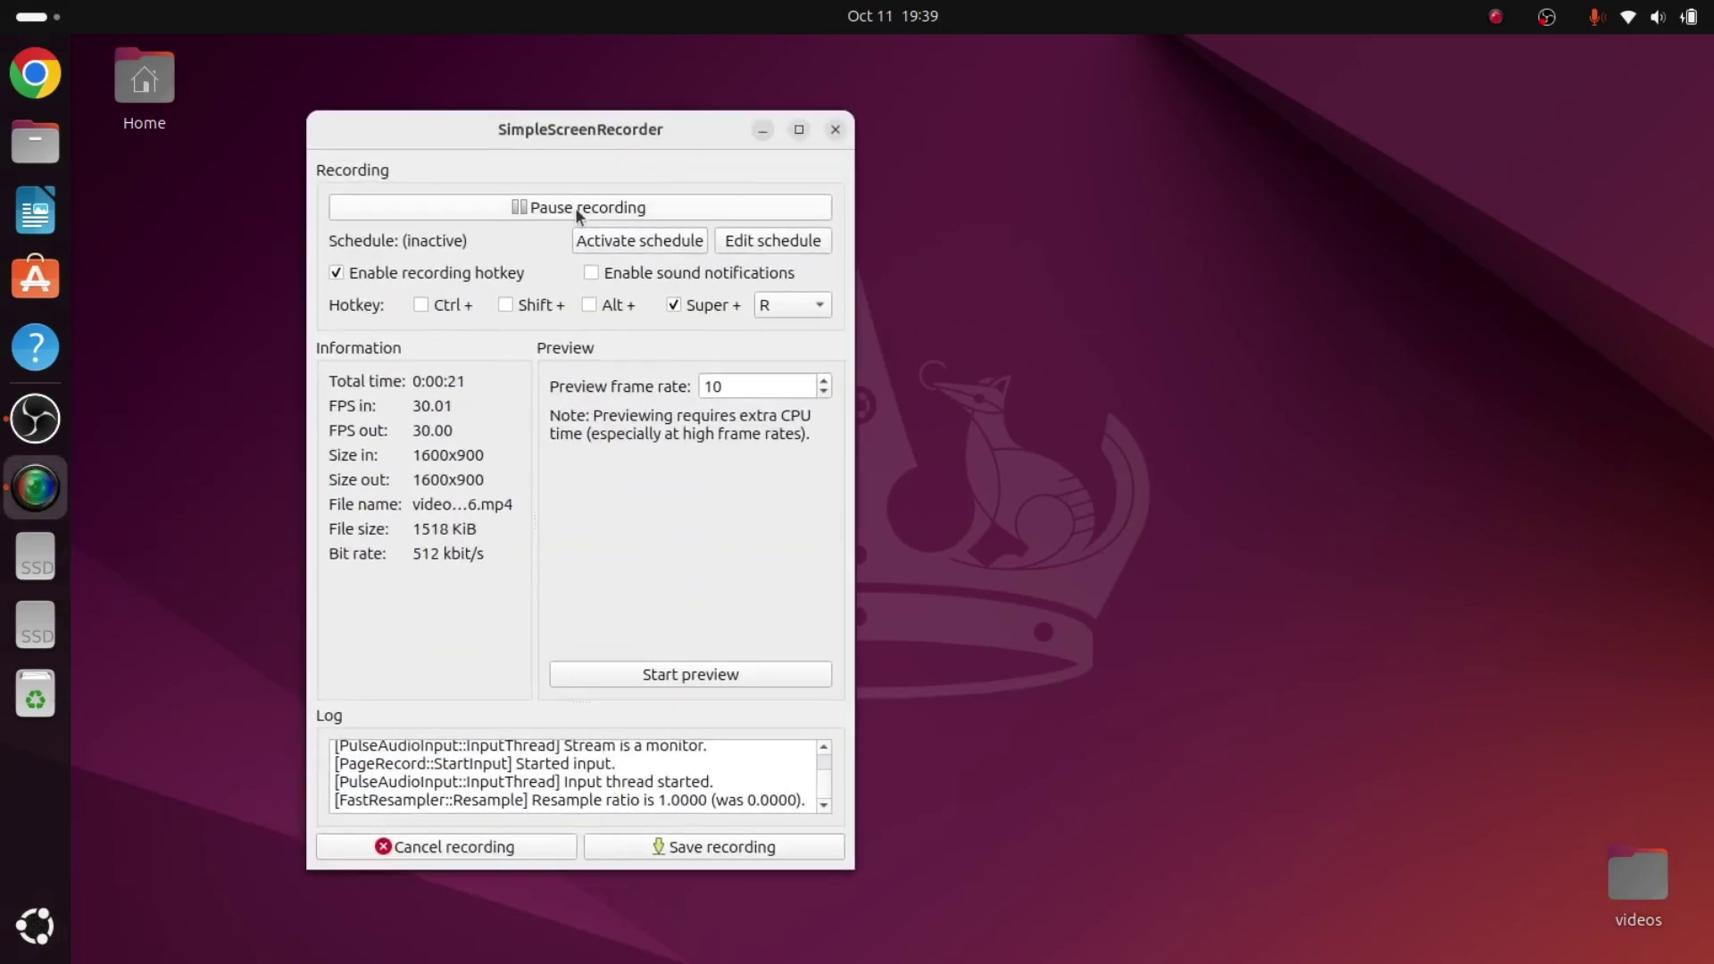
pyautogui.click(608, 206)
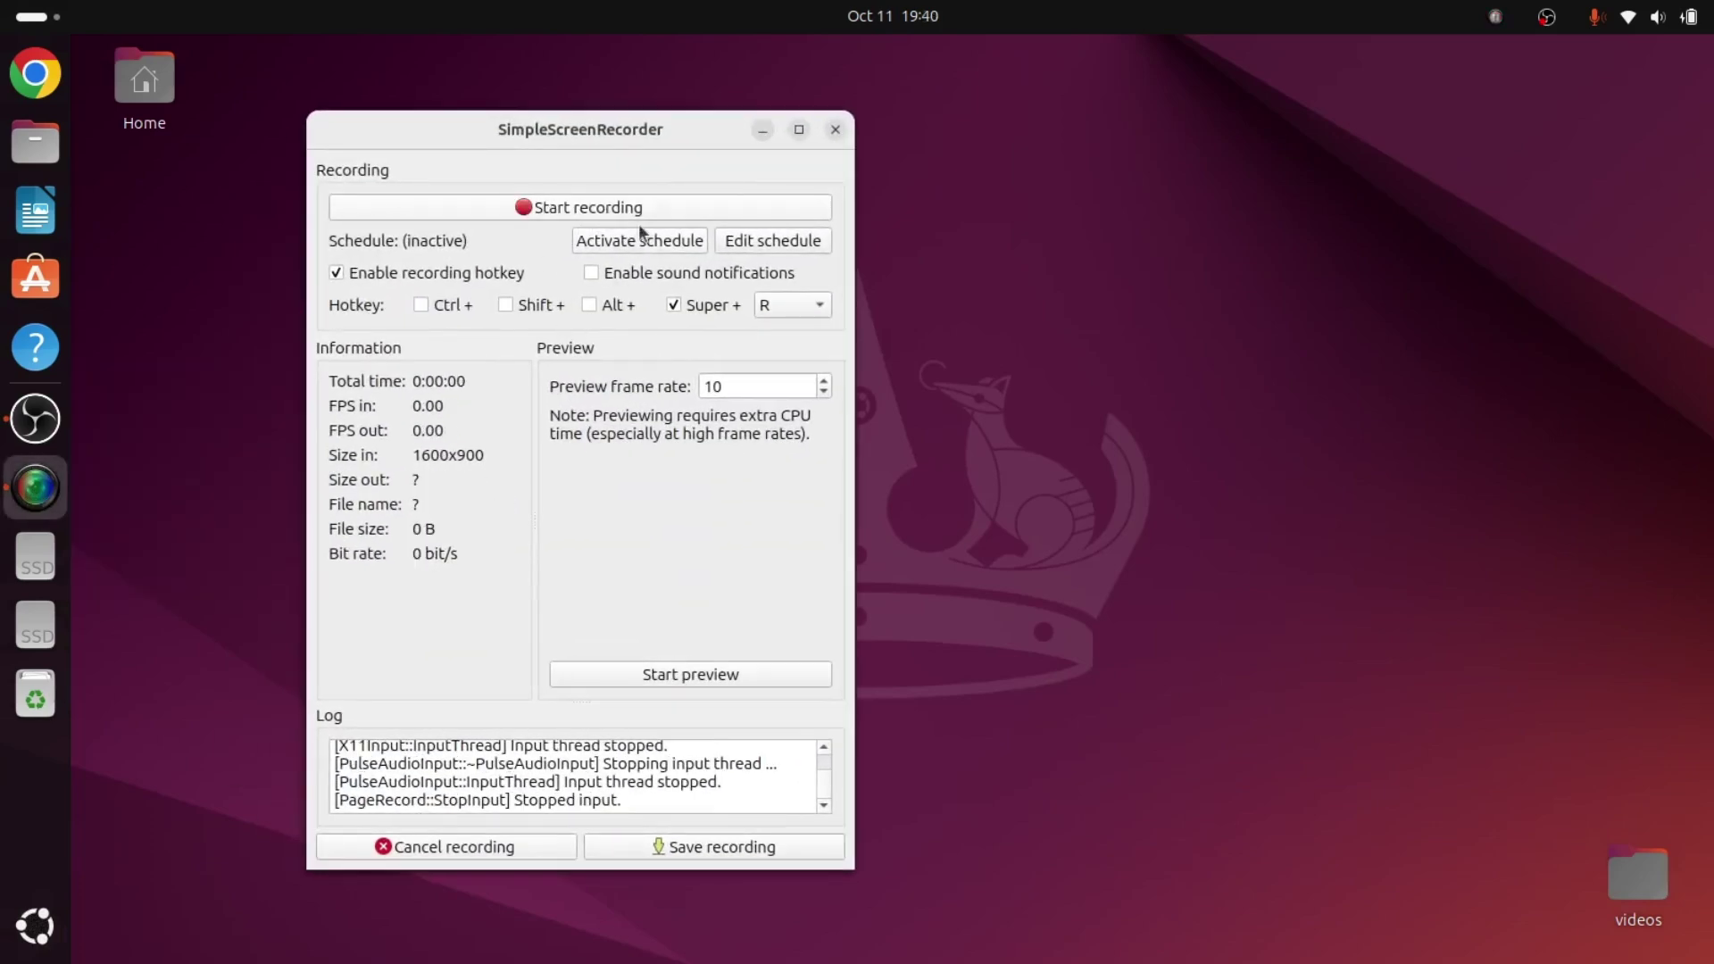
pyautogui.click(749, 846)
pyautogui.click(396, 235)
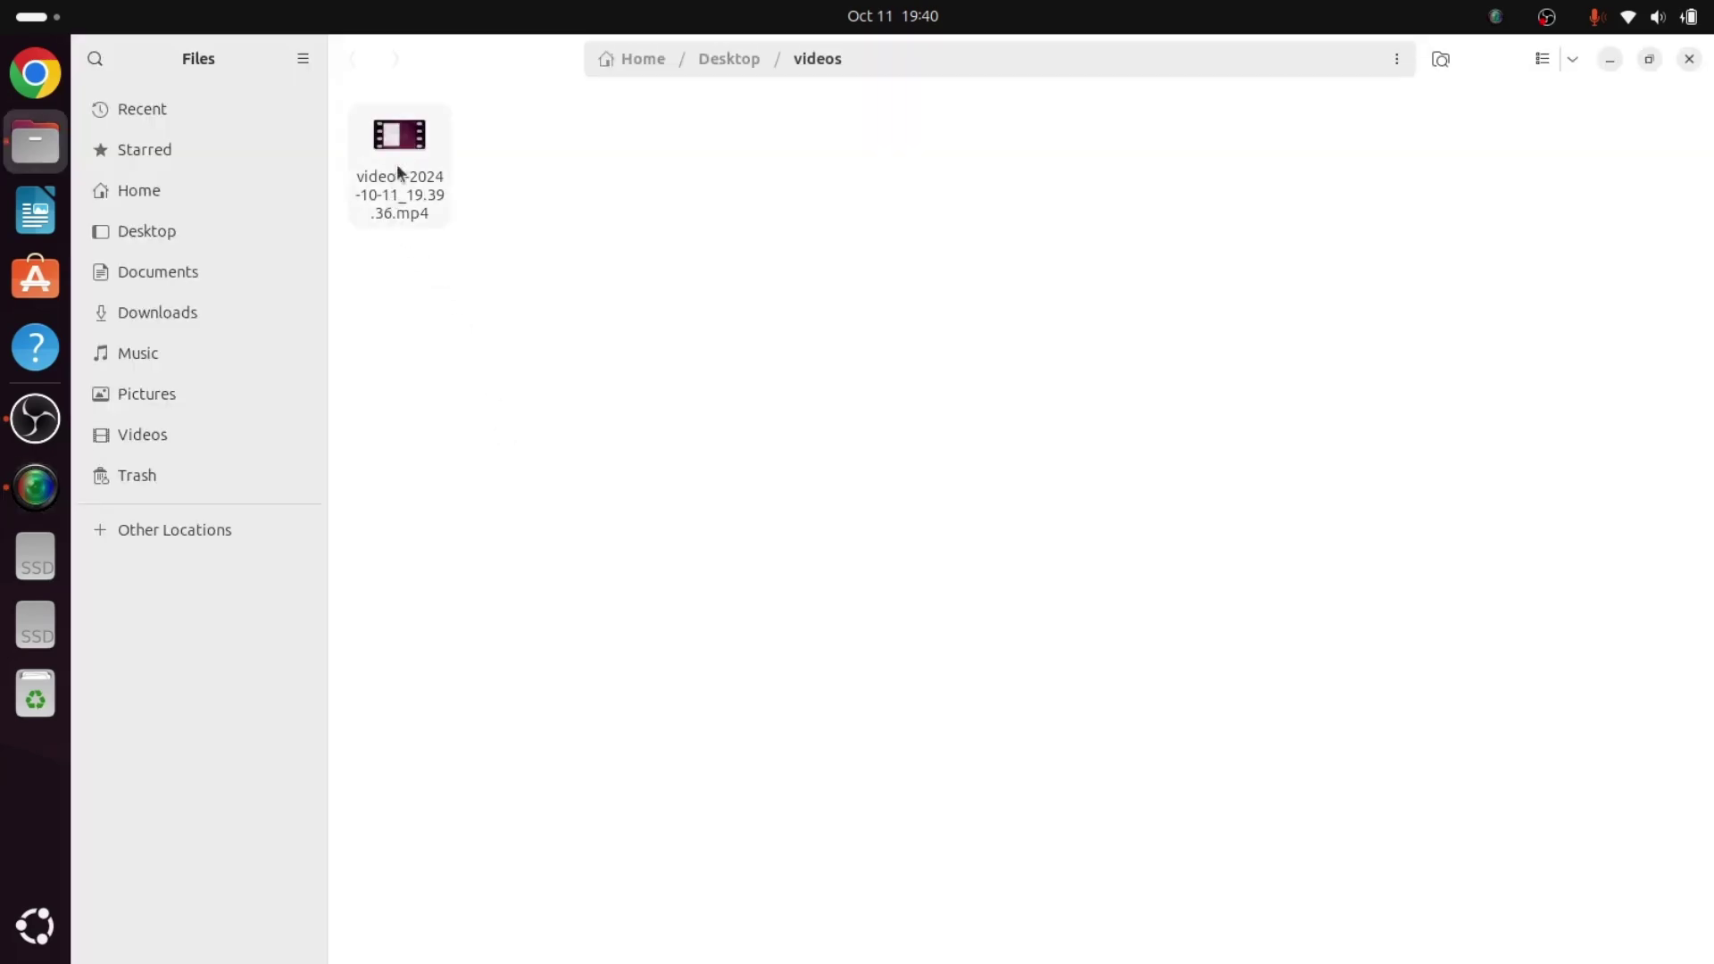
# Play video1-2024-10-11_19.39.36.mp4 from the folder in the Videos player
pyautogui.doubleClick(398, 143)
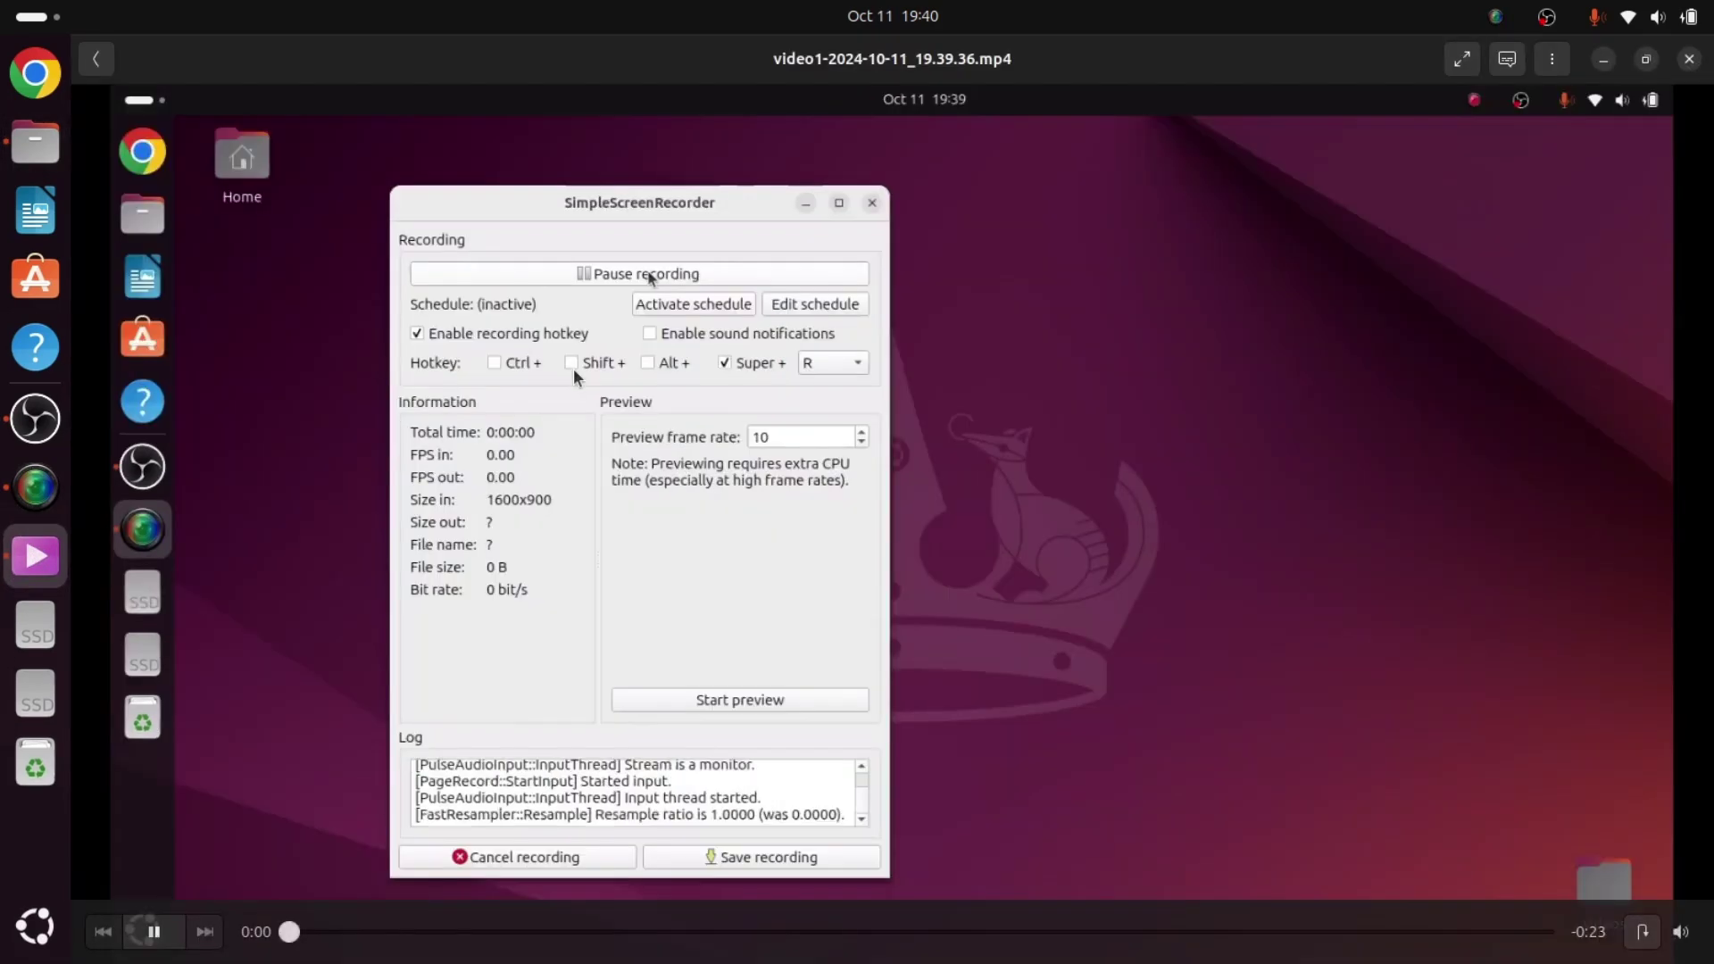